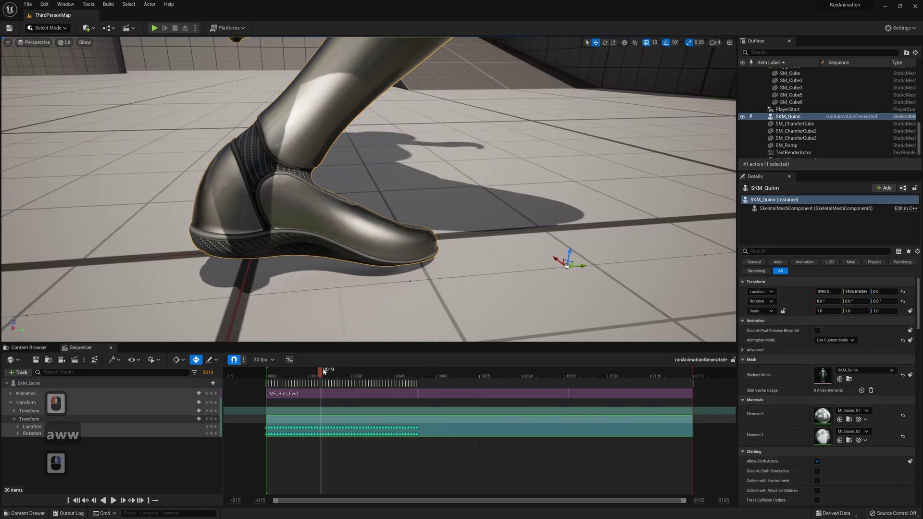
- Scrub the timeline forward from frame 13 to examine the character's foot placement in the run animation
{"action": "left_click", "coordinate": [304, 373]}
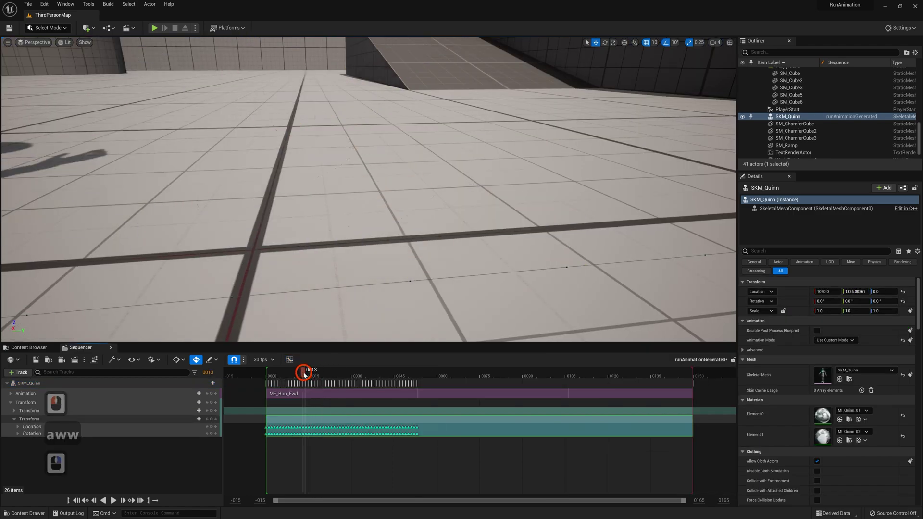
{"action": "left_click_drag", "start_coordinate": [305, 375], "coordinate": [325, 374]}
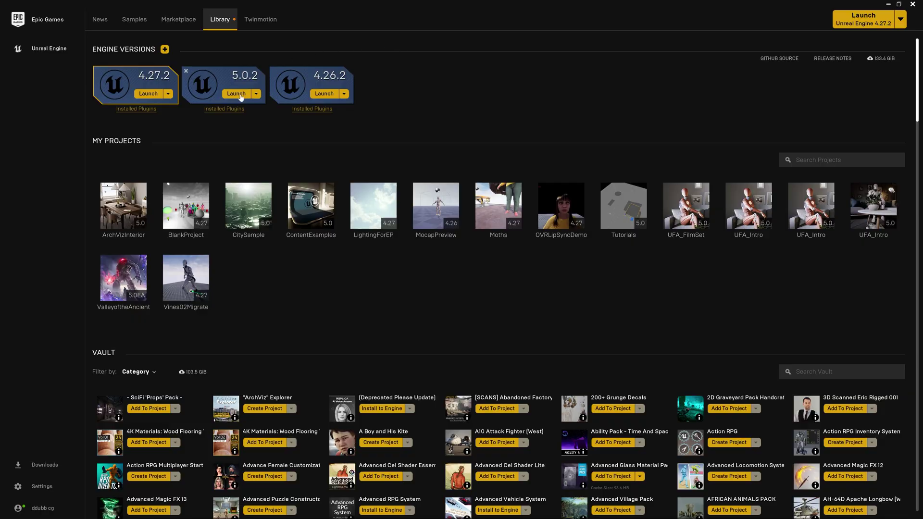
- Launch Unreal Engine 5.0.2 and create a project named RunAnimation from the Third Person games template
{"action": "left_click", "coordinate": [237, 94]}
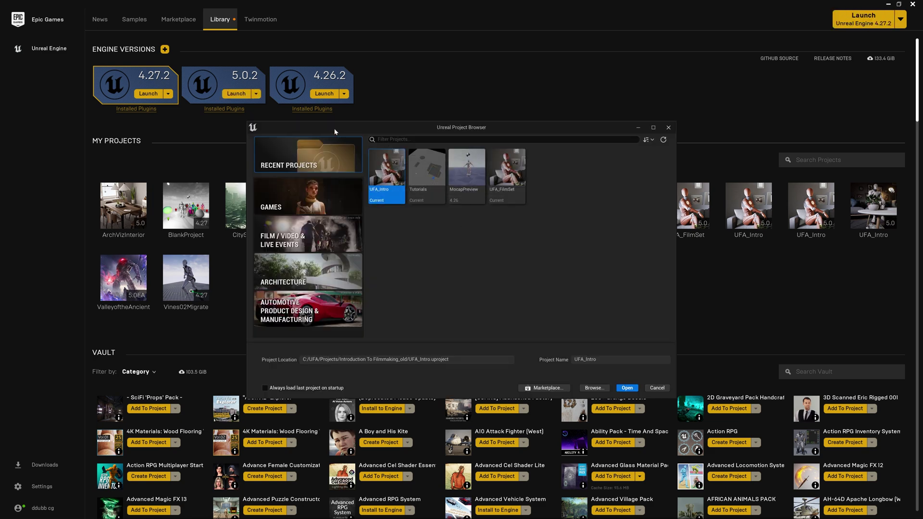
{"action": "left_click", "coordinate": [310, 203]}
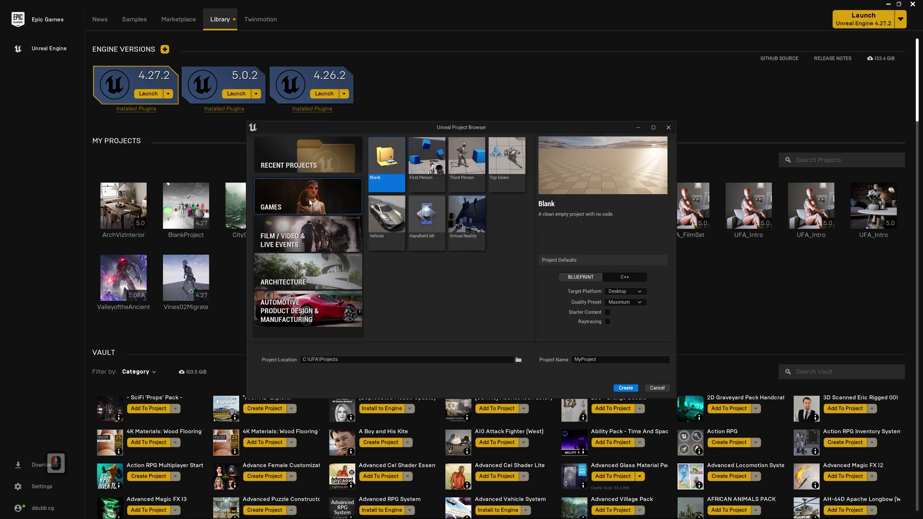
{"action": "left_click", "coordinate": [463, 163]}
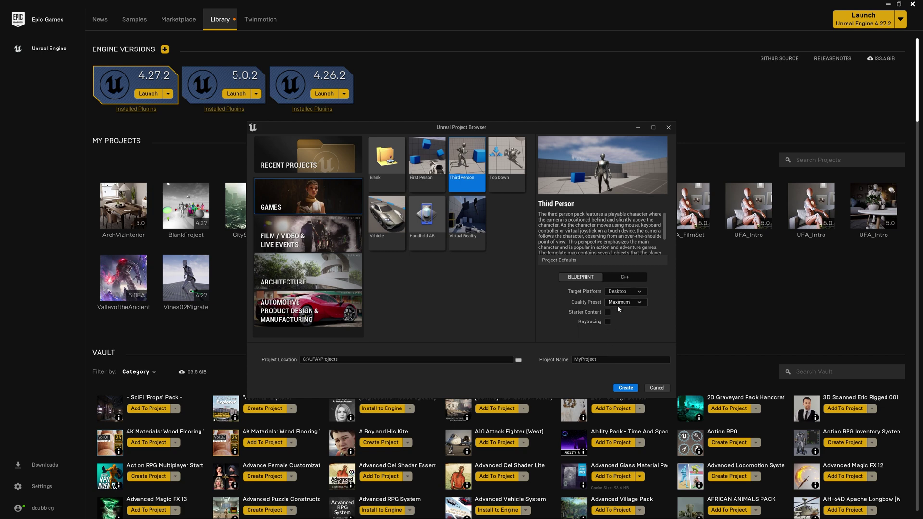
{"action": "double_click", "coordinate": [611, 358]}
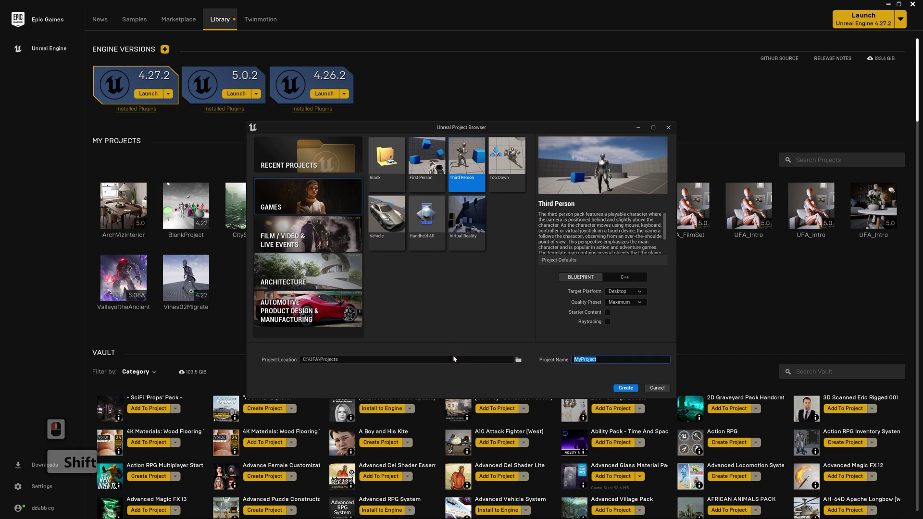
{"action": "type", "text": "RunAnimation"}
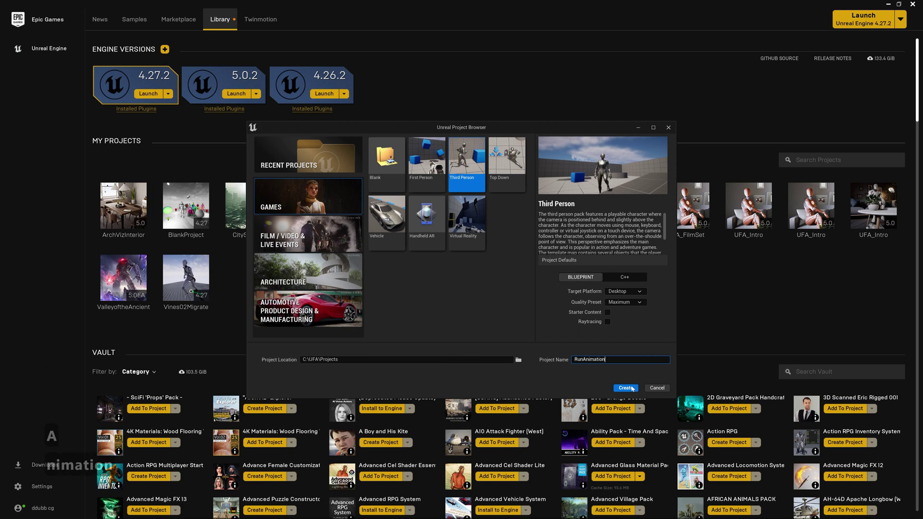
{"action": "left_click", "coordinate": [625, 388]}
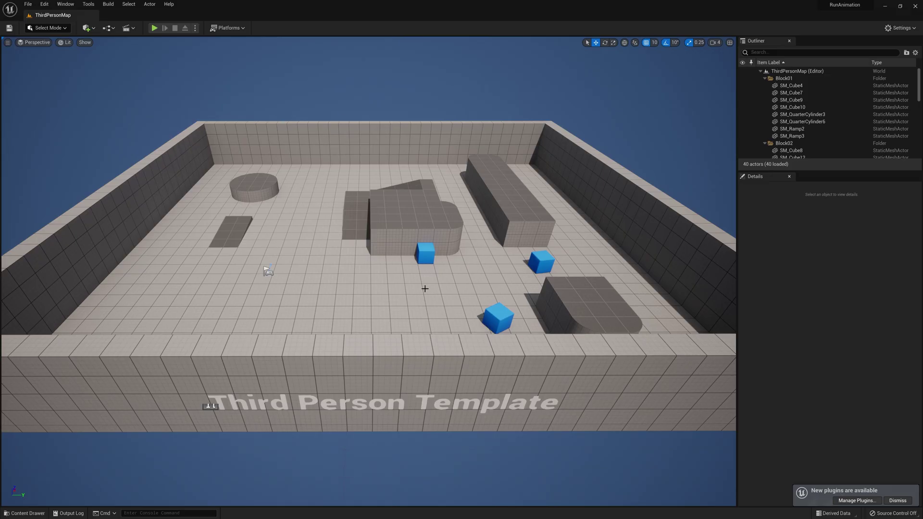
- Bring the view down to floor level inside the arena and dock the Content Browser in the editor layout
{"action": "right_click_drag", "start_coordinate": [400, 297], "coordinate": [399, 337]}
{"action": "key", "text": "w"}
{"action": "key", "text": "a"}
{"action": "key", "text": "q"}
{"action": "key", "text": "s"}
{"action": "key", "text": "ctrl"}
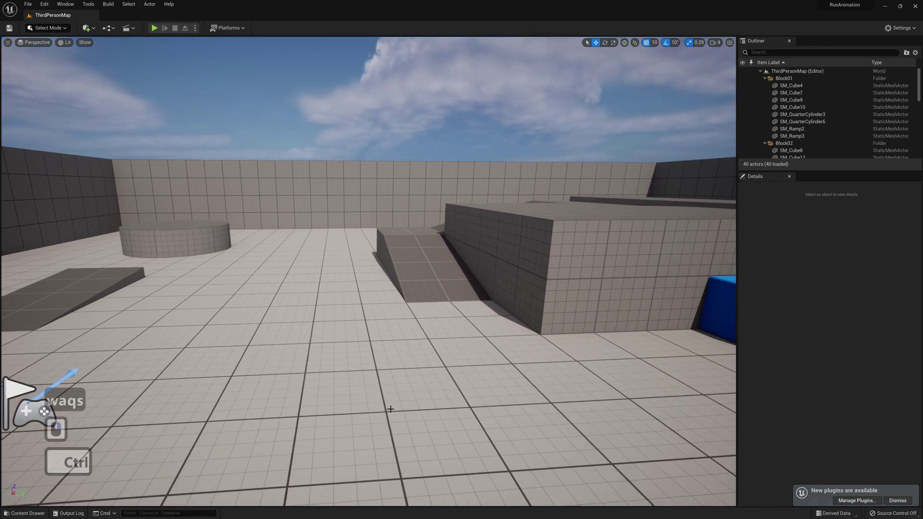
{"action": "key", "text": "ctrl+space"}
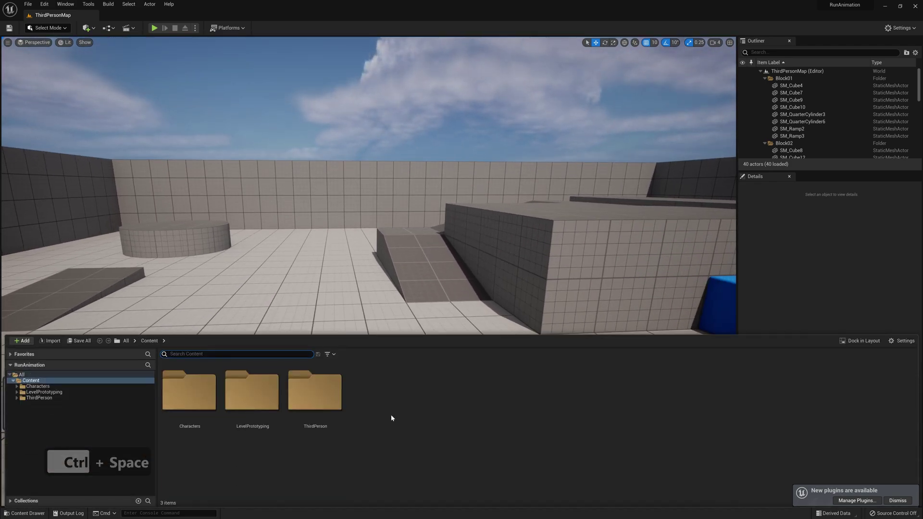
{"action": "left_click", "coordinate": [857, 342]}
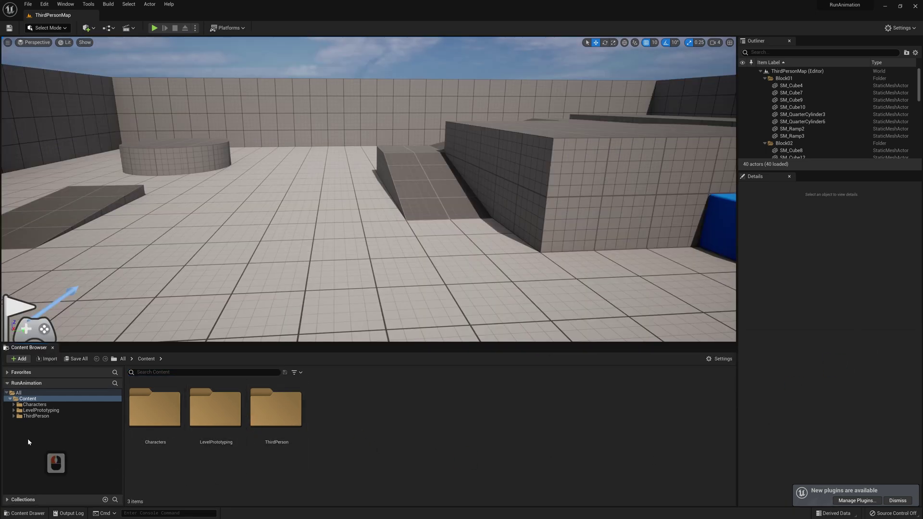
- Place the SKM_Quinn skeletal mesh from Characters/Mannequins/Meshes on the level floor at about X 1090, Y 1100
{"action": "double_click", "coordinate": [166, 412]}
{"action": "double_click", "coordinate": [215, 412]}
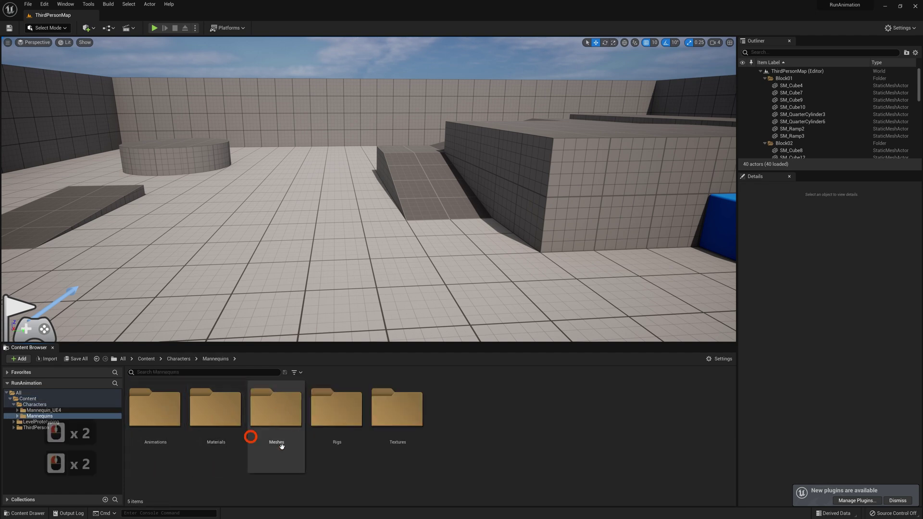
{"action": "double_click", "coordinate": [285, 407]}
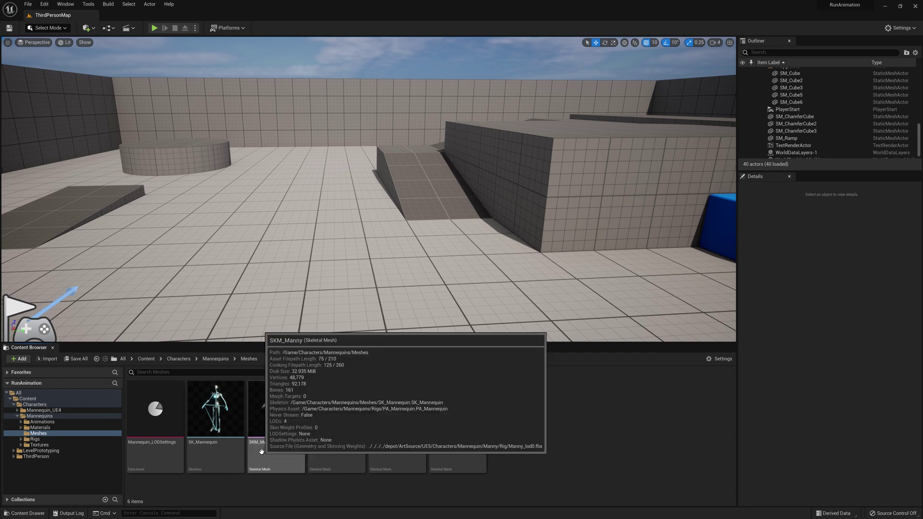
{"action": "mouse_move", "coordinate": [407, 456]}
{"action": "left_click_drag", "start_coordinate": [407, 456], "coordinate": [151, 299]}
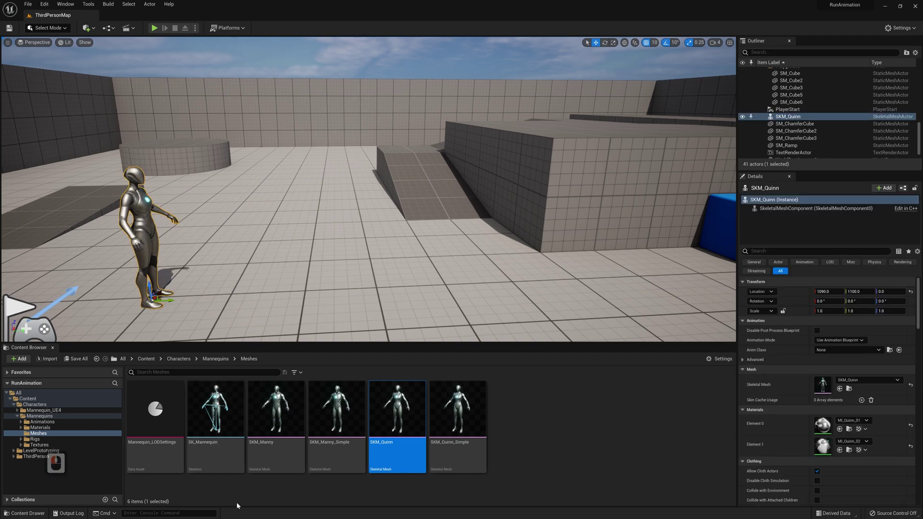
- Create a new folder named Cinematics in the project's Content folder
{"action": "left_click", "coordinate": [33, 399]}
{"action": "right_click", "coordinate": [358, 426]}
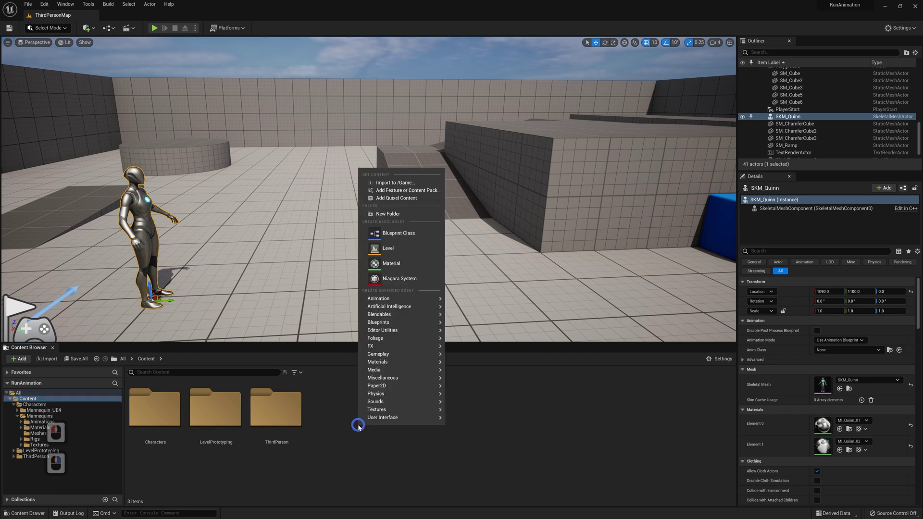
{"action": "left_click", "coordinate": [401, 214]}
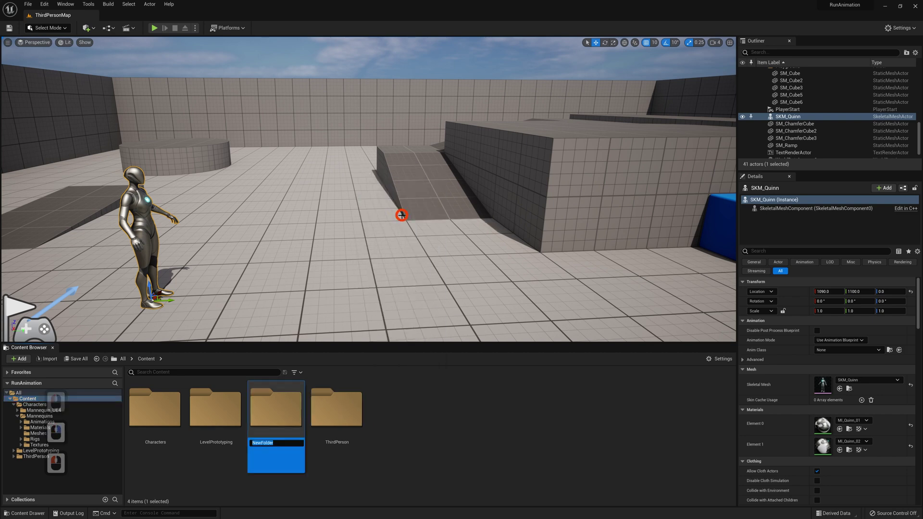
{"action": "type", "text": "Cinematics"}
{"action": "key", "text": "Return"}
- Create a Level Sequence named runAnimation in the Cinematics folder and open it in Sequencer
{"action": "double_click", "coordinate": [216, 389]}
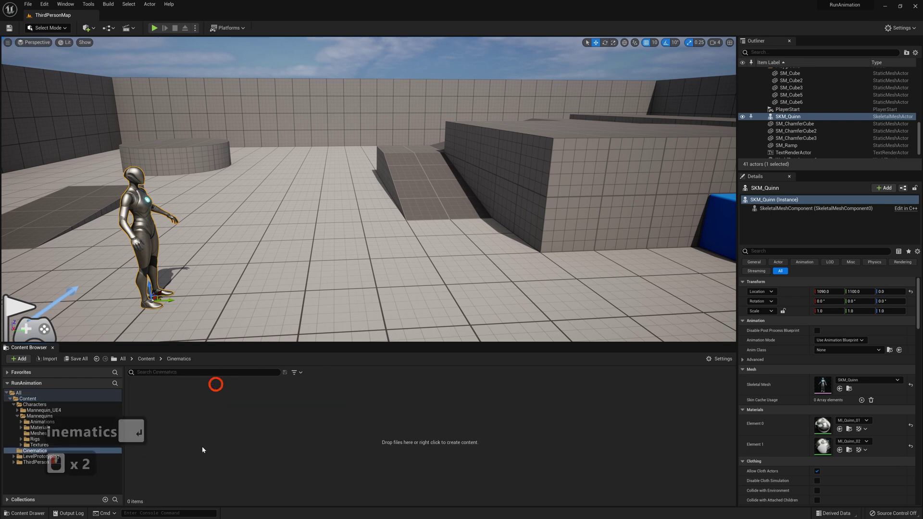
{"action": "right_click", "coordinate": [208, 406]}
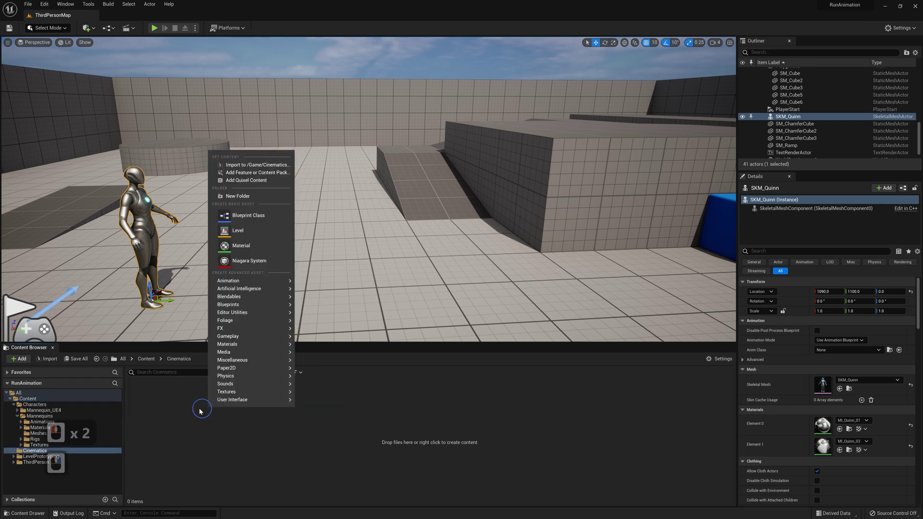
{"action": "mouse_move", "coordinate": [228, 280]}
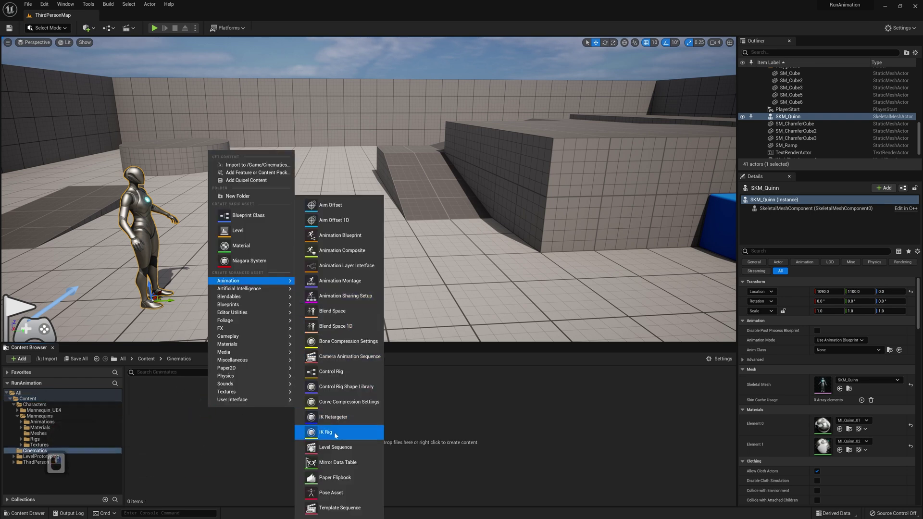
{"action": "left_click", "coordinate": [339, 448]}
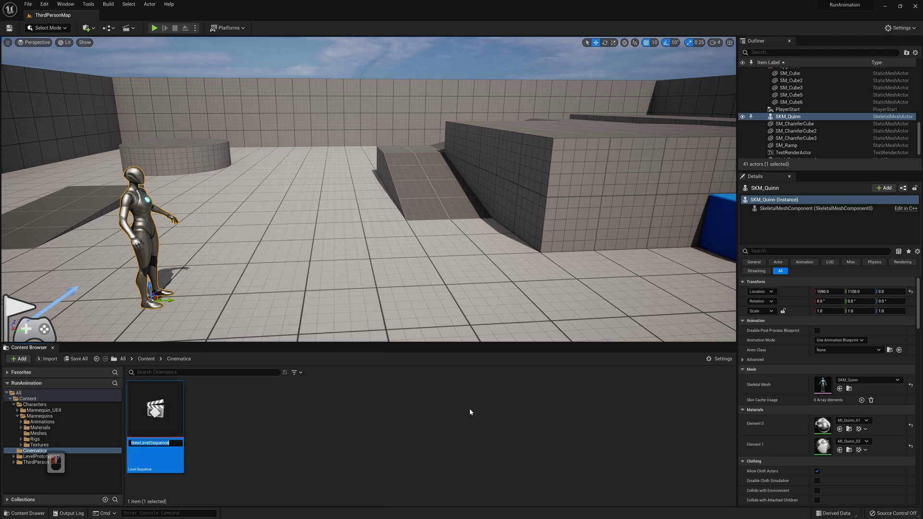
{"action": "type", "text": "runAnimation"}
{"action": "key", "text": "Return"}
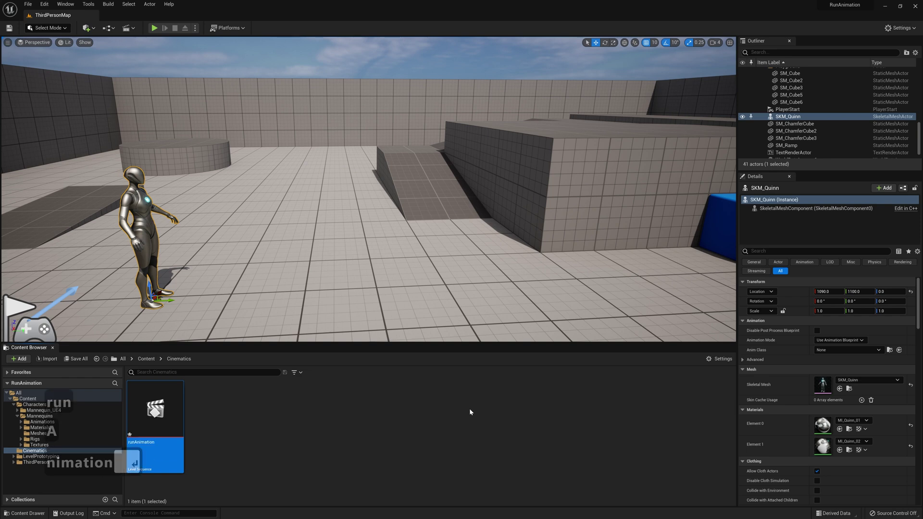
{"action": "left_click", "coordinate": [171, 408]}
{"action": "double_click", "coordinate": [171, 408]}
- Add the SKM_Quinn actor to the runAnimation sequence
{"action": "left_click", "coordinate": [753, 117]}
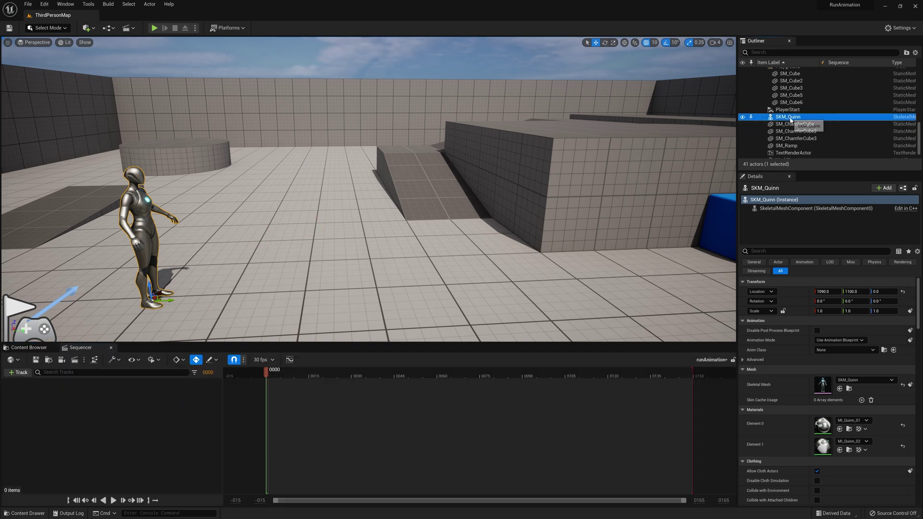
{"action": "left_click_drag", "start_coordinate": [790, 119], "coordinate": [115, 409]}
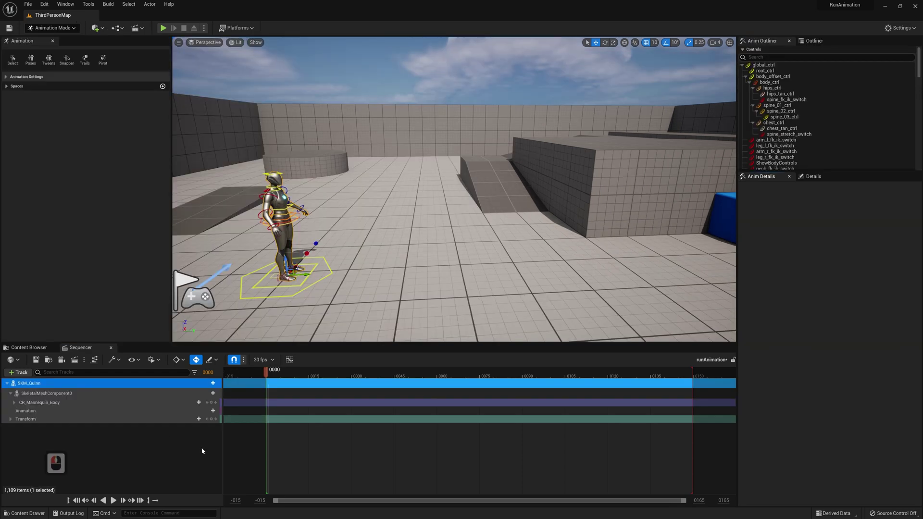
{"action": "left_click", "coordinate": [70, 181]}
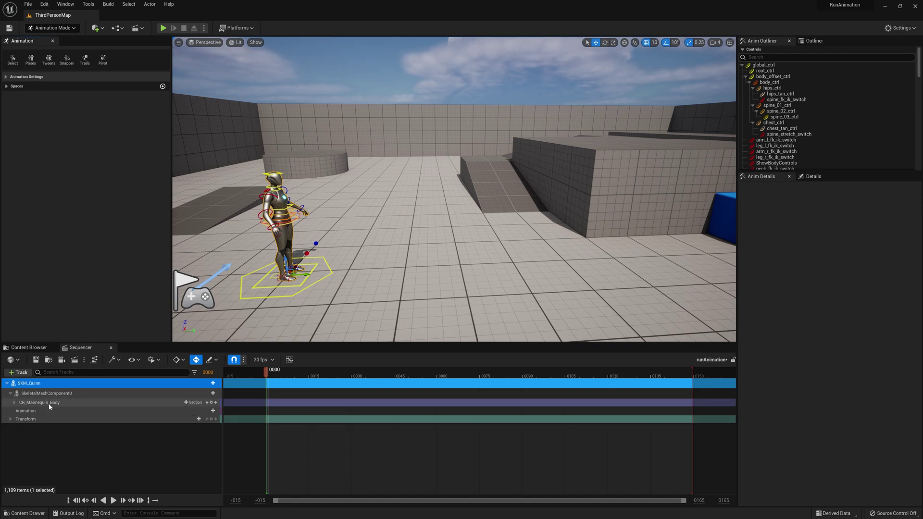
- Delete the CR_Mannequin_Body control rig and the SkeletalMeshComponent tracks from SKM_Quinn in the sequence
{"action": "left_click", "coordinate": [65, 403]}
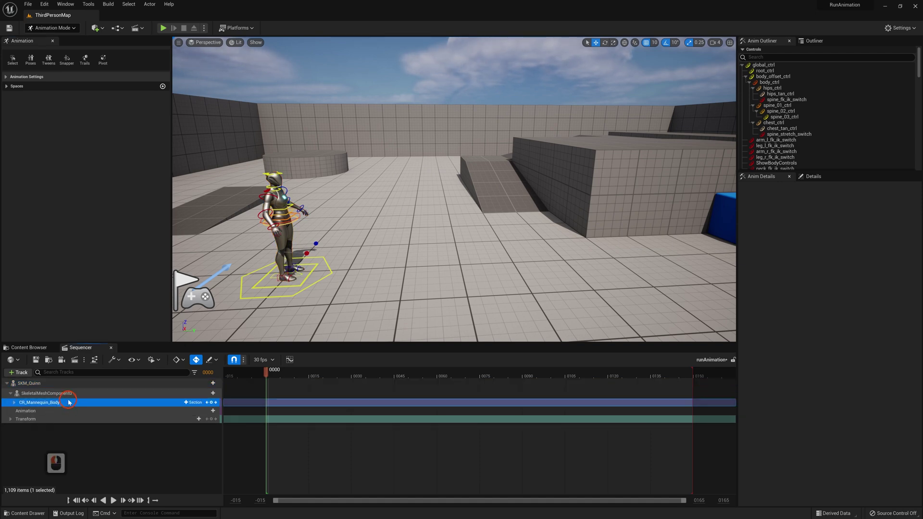
{"action": "left_click", "coordinate": [68, 393], "text": "ctrl"}
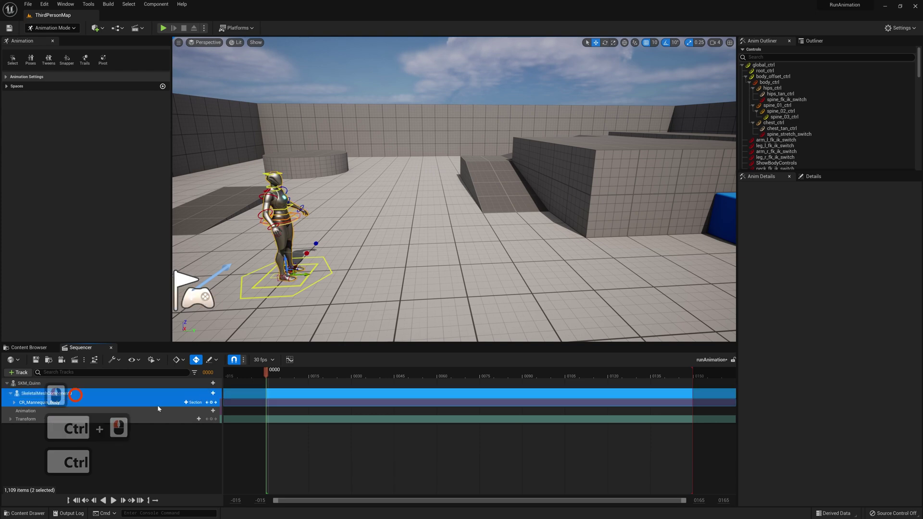
{"action": "key", "text": "Delete"}
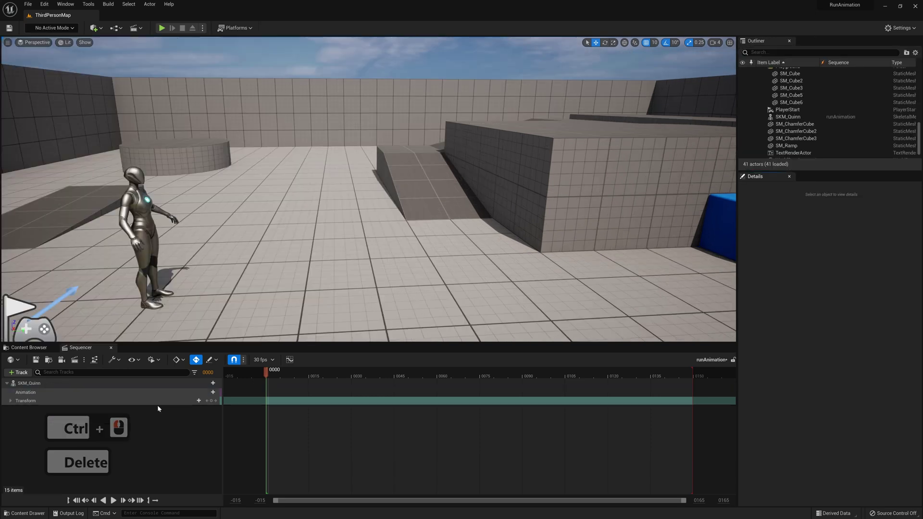
- Close and reopen the runAnimation sequence to get out of No Active Mode and back into Select Mode
{"action": "left_click", "coordinate": [151, 239]}
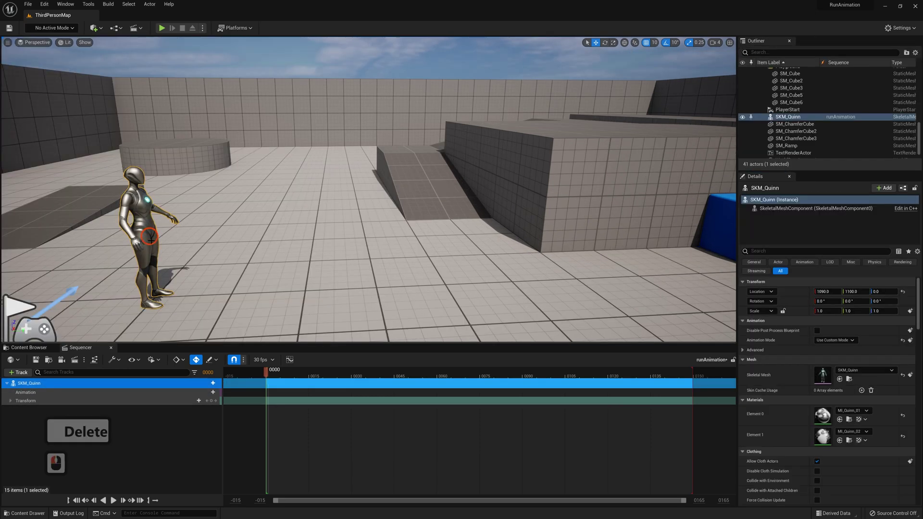
{"action": "left_click", "coordinate": [83, 217]}
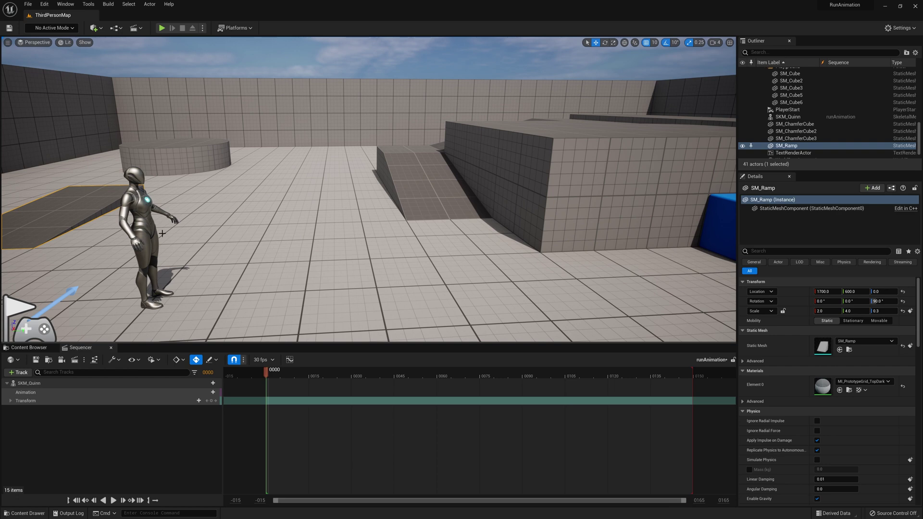
{"action": "left_click", "coordinate": [150, 226]}
{"action": "left_click", "coordinate": [419, 206]}
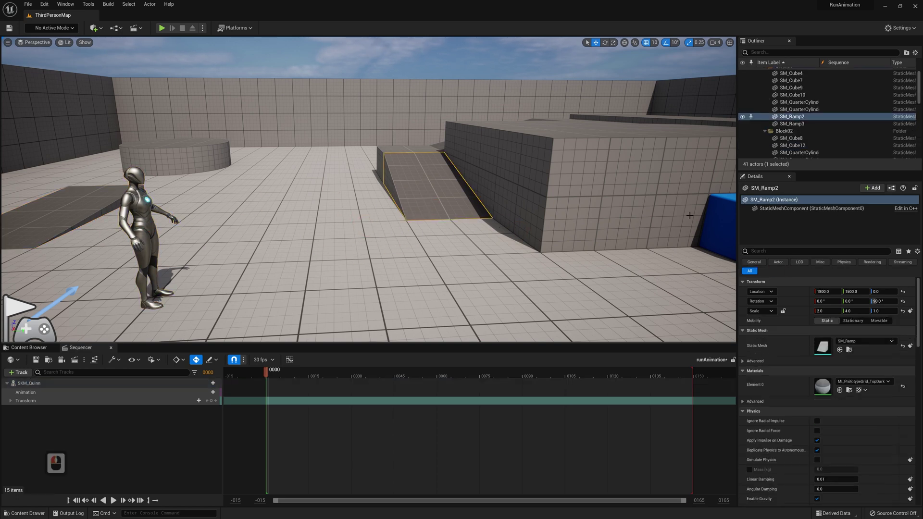
{"action": "left_click", "coordinate": [111, 348]}
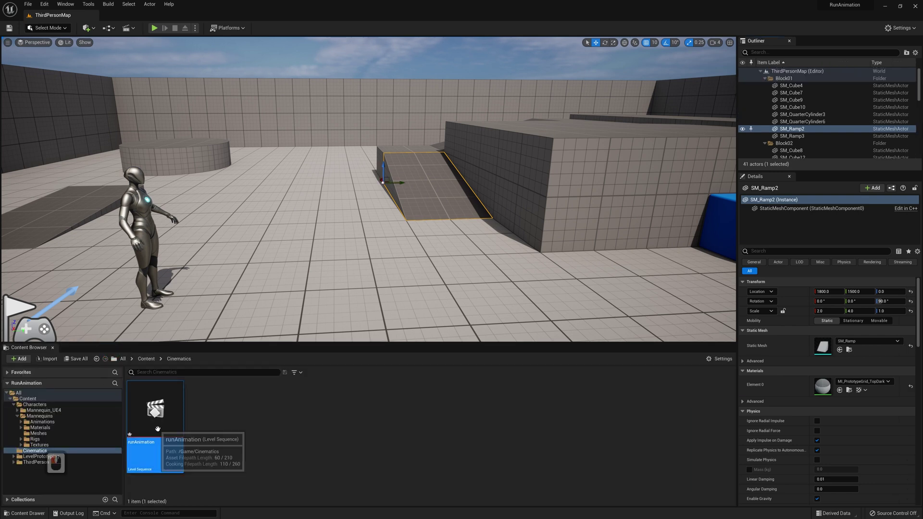
{"action": "double_click", "coordinate": [159, 421]}
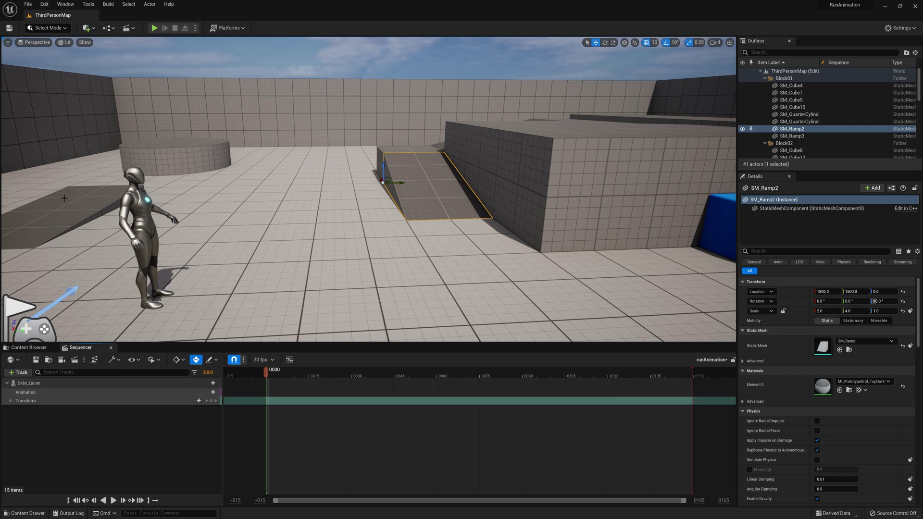
- Select the SKM_Quinn character in the viewport and save all changes
{"action": "left_click", "coordinate": [154, 224]}
{"action": "double_click", "coordinate": [157, 215]}
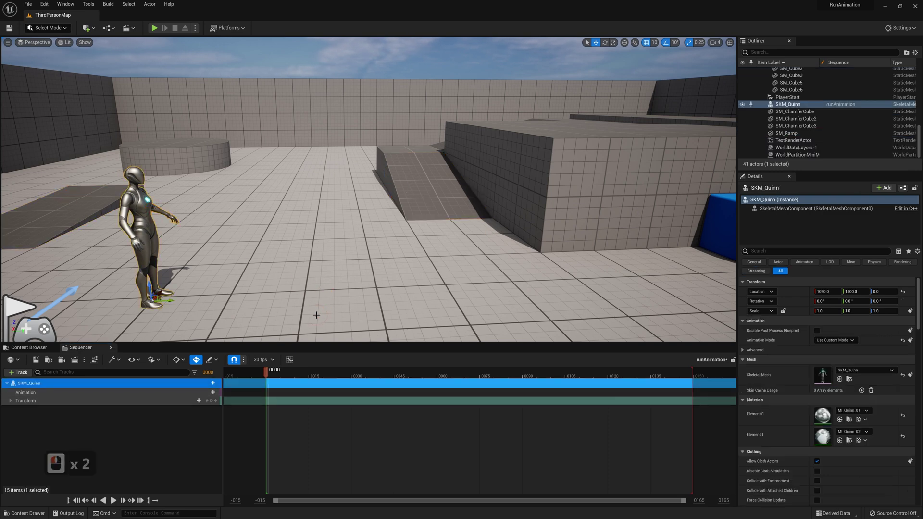
{"action": "key", "text": "shift"}
{"action": "key", "text": "ctrl+shift+s"}
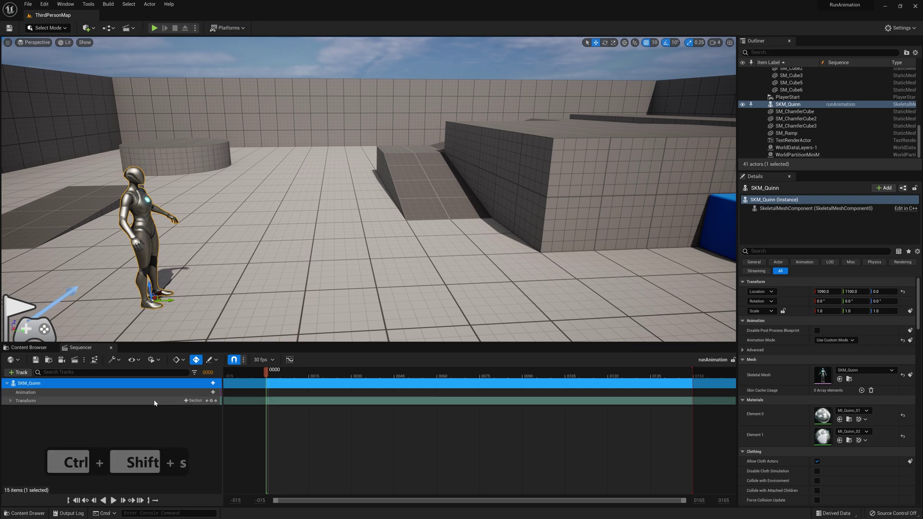
- Add the MF_Run_Fwd animation to SKM_Quinn's Animation track at the start of the sequence
{"action": "left_click", "coordinate": [174, 394]}
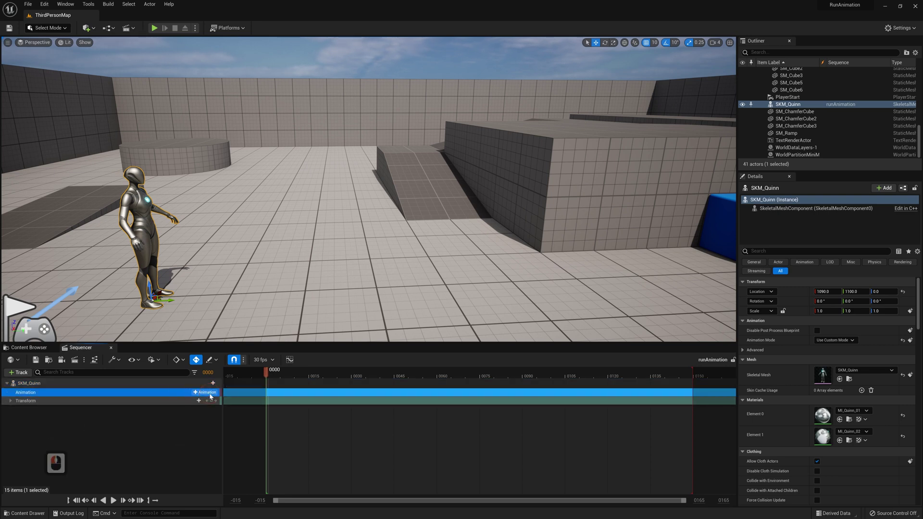
{"action": "left_click", "coordinate": [207, 395]}
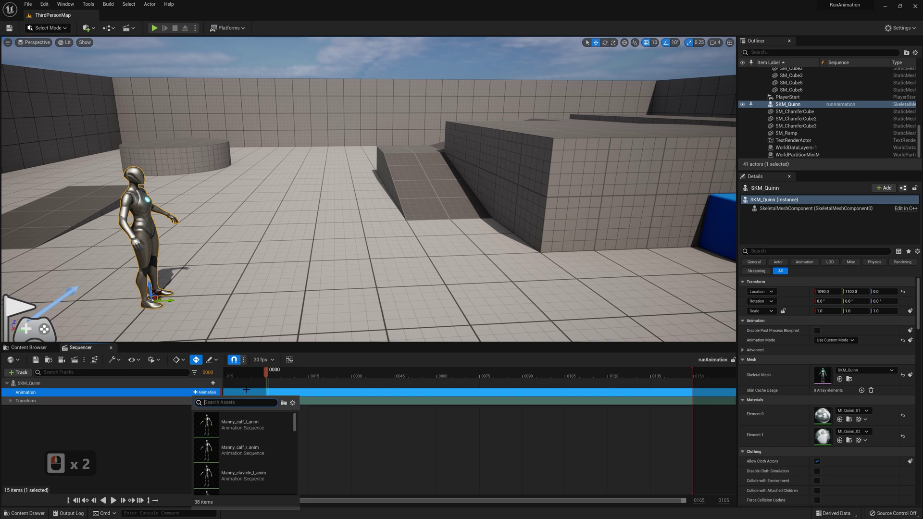
{"action": "type", "text": "run"}
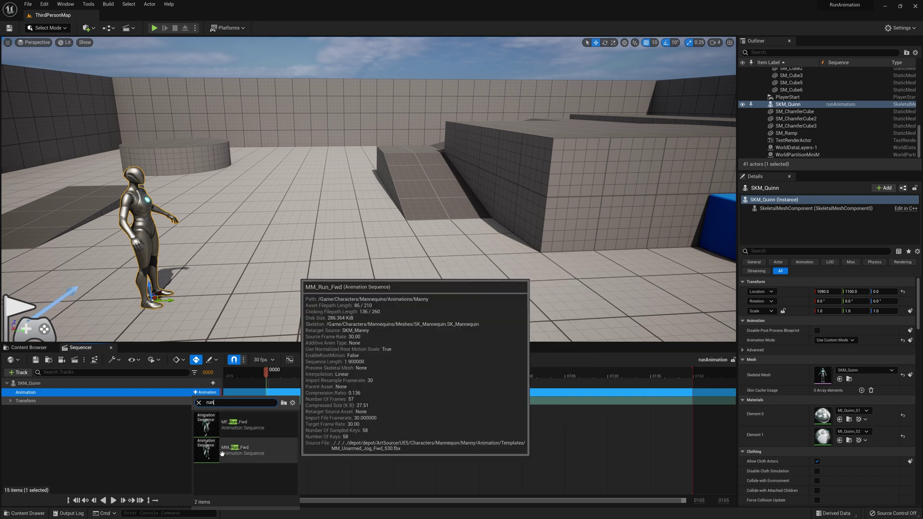
{"action": "left_click", "coordinate": [240, 425]}
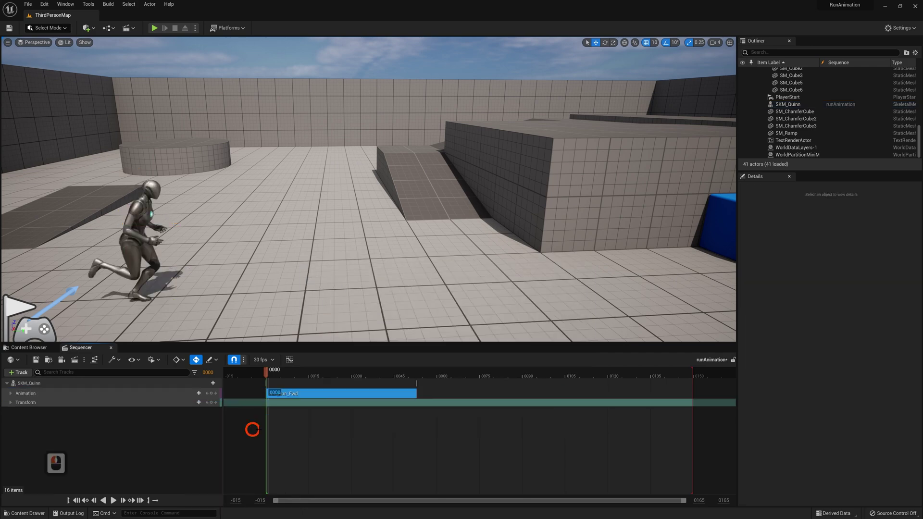
- Frame the SKM_Quinn character from the side and play the sequence from frame 0 to examine the run animation
{"action": "left_click", "coordinate": [269, 375]}
{"action": "mouse_move", "coordinate": [288, 279]}
{"action": "right_mouse_down"}
{"action": "mouse_move", "coordinate": [231, 272]}
{"action": "mouse_move", "coordinate": [293, 282]}
{"action": "mouse_move", "coordinate": [288, 262]}
{"action": "mouse_move", "coordinate": [288, 278]}
{"action": "right_mouse_up"}
{"action": "key", "text": "a"}
{"action": "key", "text": "w"}
{"action": "key", "text": "d"}
{"action": "key", "text": "q"}
{"action": "key", "text": "a"}
{"action": "key", "text": "a"}
{"action": "key", "text": "e"}
{"action": "scroll", "coordinate": [288, 269], "scroll_direction": "down", "scroll_amount": 3}
{"action": "key", "text": "d"}
{"action": "key", "text": "a"}
{"action": "key", "text": "space"}
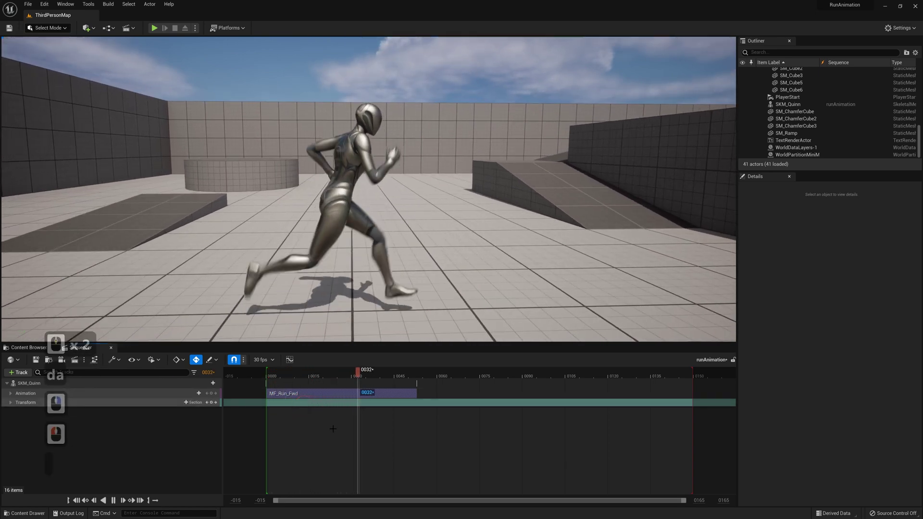
{"action": "key", "text": "space"}
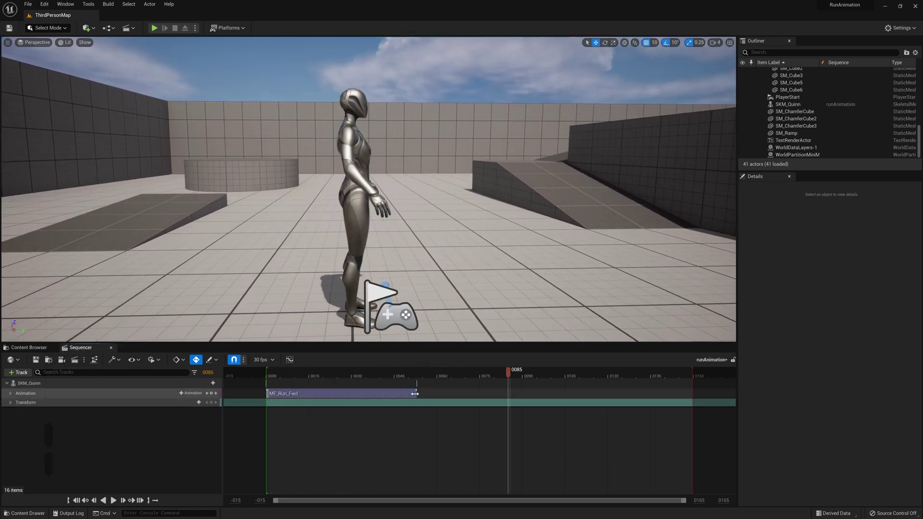
- Extend the MF_Run_Fwd section to the end of the sequence's playback range and play it back from near the start
{"action": "left_click_drag", "start_coordinate": [416, 394], "coordinate": [693, 394]}
{"action": "left_click", "coordinate": [276, 376]}
{"action": "key", "text": "space"}
{"action": "left_click", "coordinate": [283, 422]}
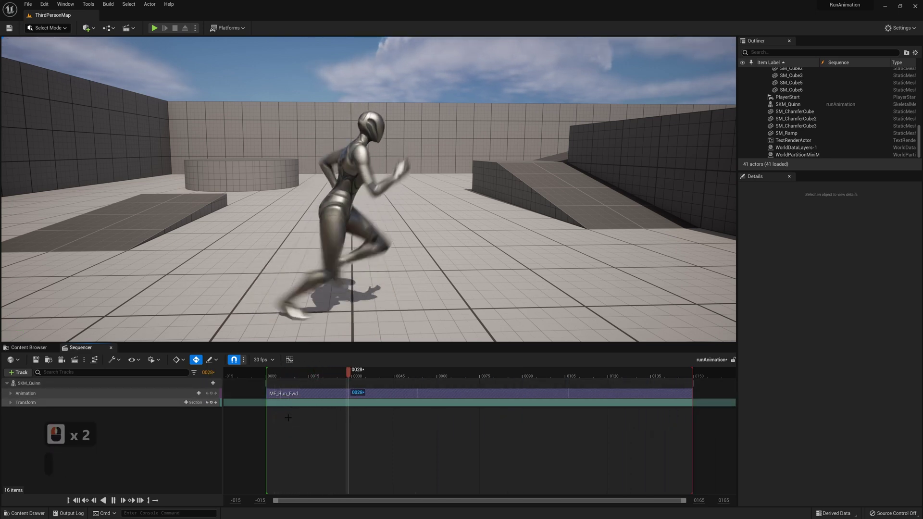
- Key SKM_Quinn's X, Y and Z Location at frame 1 in the Transform track
{"action": "left_click", "coordinate": [271, 375]}
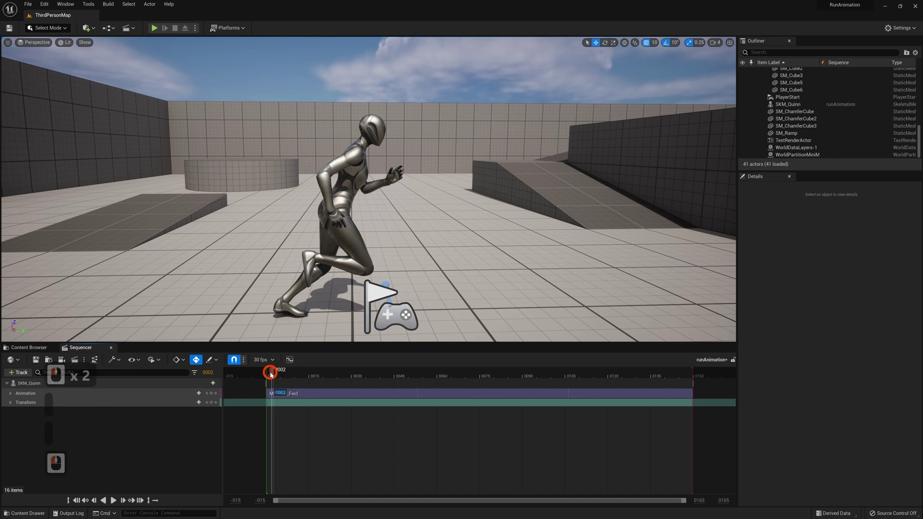
{"action": "left_click_drag", "start_coordinate": [270, 374], "coordinate": [268, 375]}
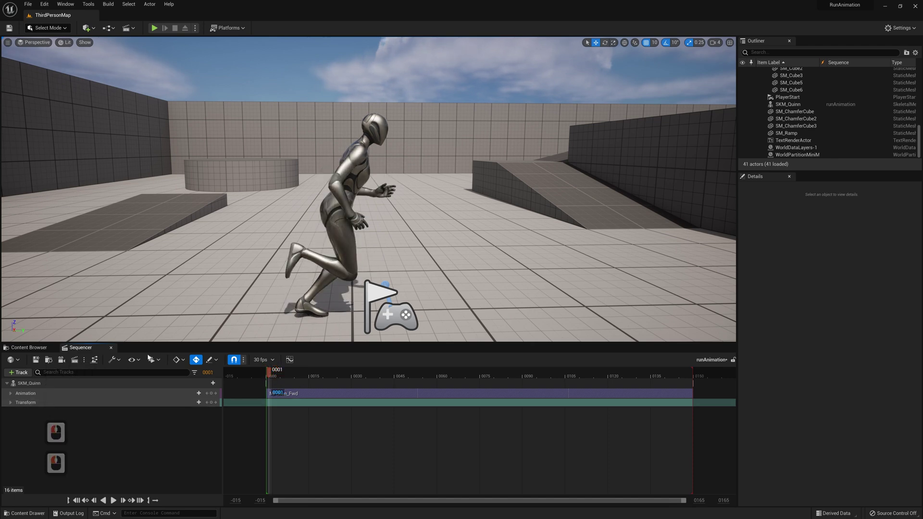
{"action": "left_click", "coordinate": [11, 403]}
{"action": "left_click", "coordinate": [14, 411]}
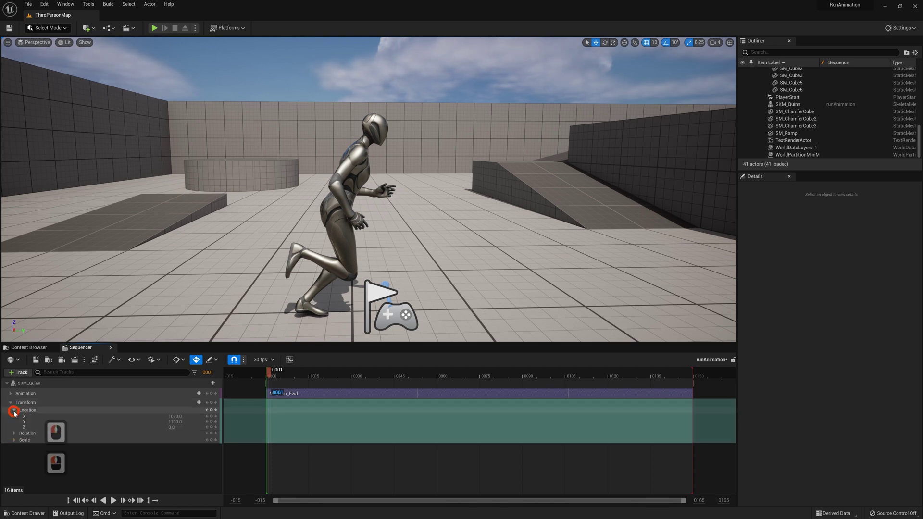
{"action": "left_click", "coordinate": [212, 412]}
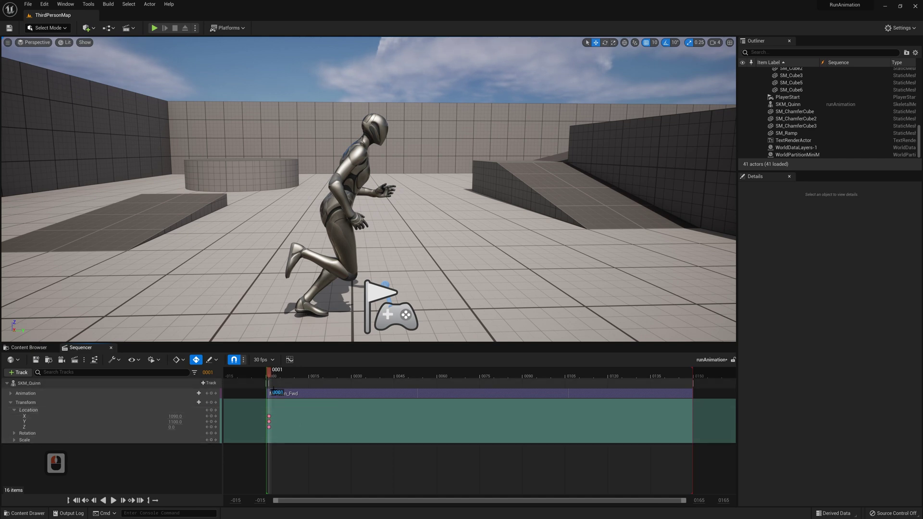
- Key SKM_Quinn's Location at frame 53 and move the character forward along Y to 1280
{"action": "left_click_drag", "start_coordinate": [271, 374], "coordinate": [416, 379]}
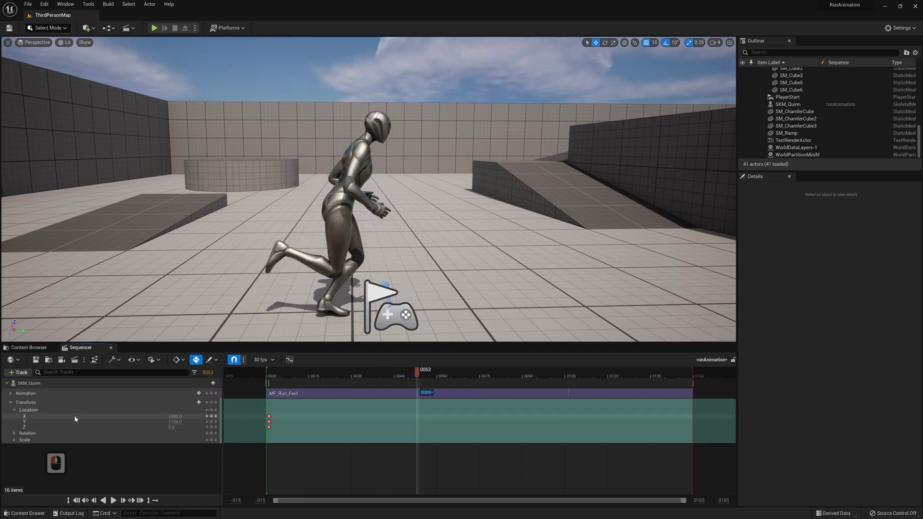
{"action": "left_click", "coordinate": [212, 411]}
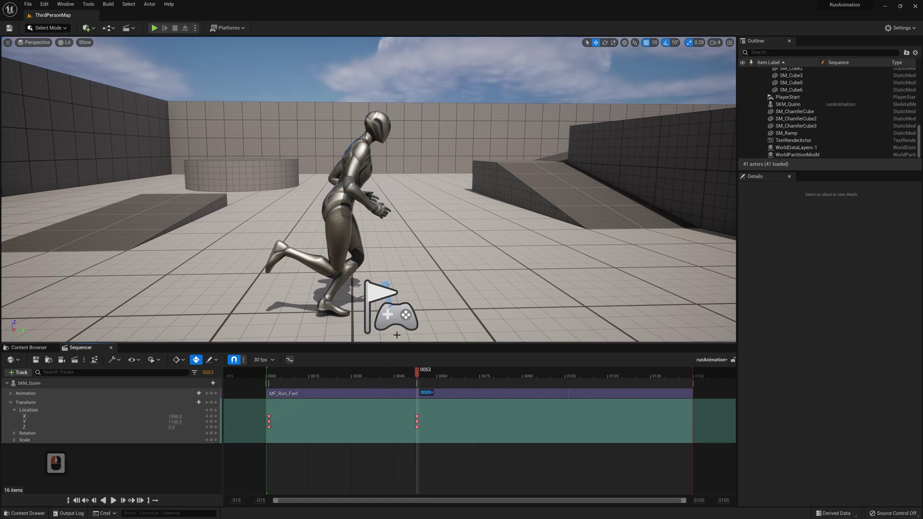
{"action": "left_click", "coordinate": [344, 251]}
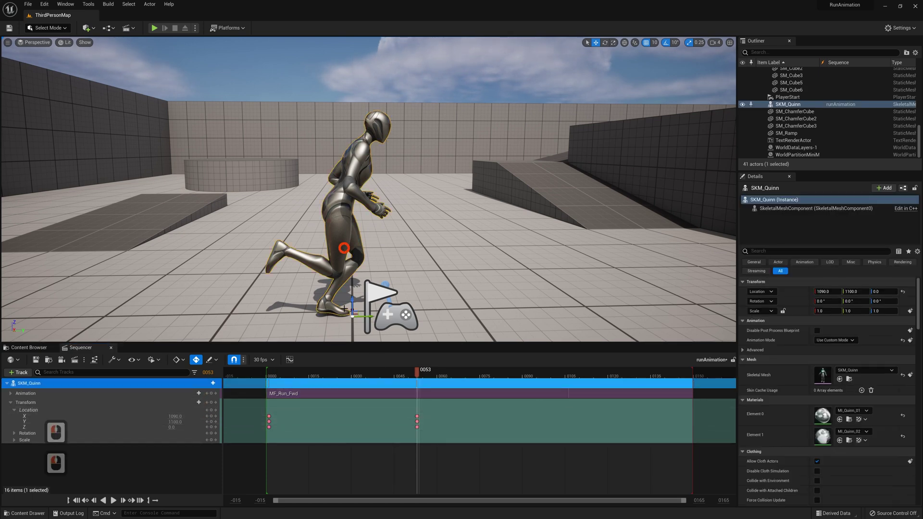
{"action": "left_click_drag", "start_coordinate": [365, 317], "coordinate": [579, 312]}
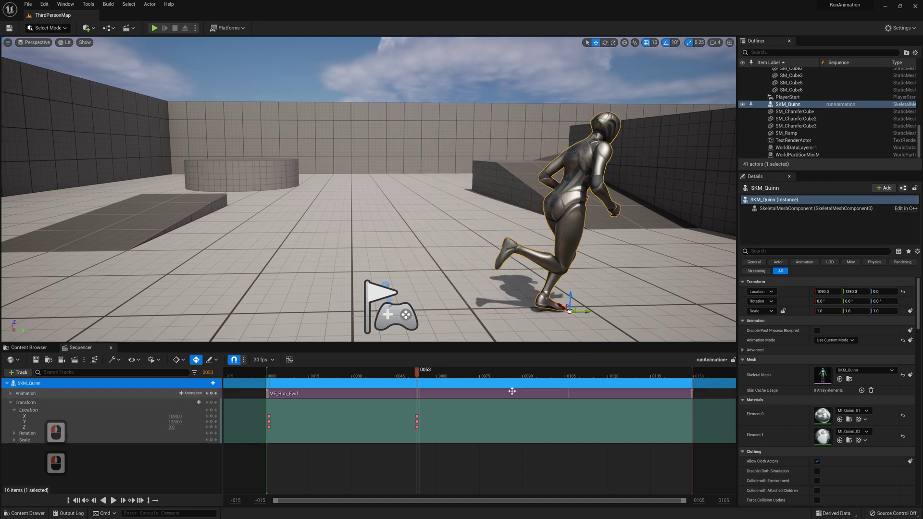
- Delete SKM_Quinn's Location keys at frame 53
{"action": "left_click_drag", "start_coordinate": [395, 375], "coordinate": [278, 387]}
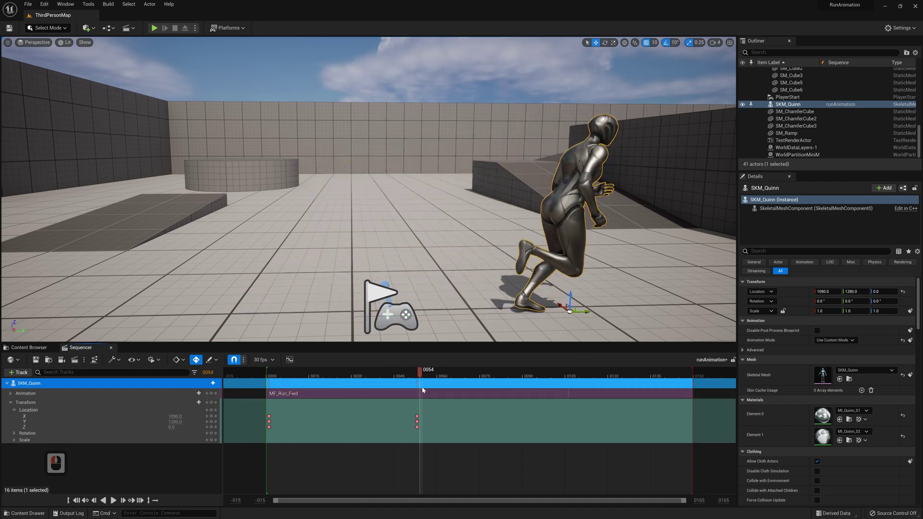
{"action": "left_click_drag", "start_coordinate": [422, 391], "coordinate": [390, 458]}
{"action": "key", "text": "Delete"}
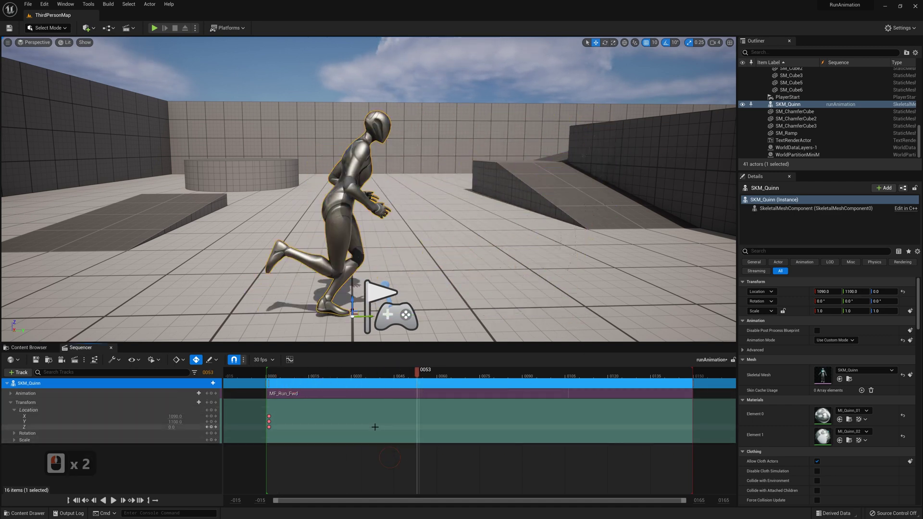
- With auto-key enabled, move SKM_Quinn forward along Y to 1390 at frame 53 to key only its Y location
{"action": "left_click", "coordinate": [196, 362]}
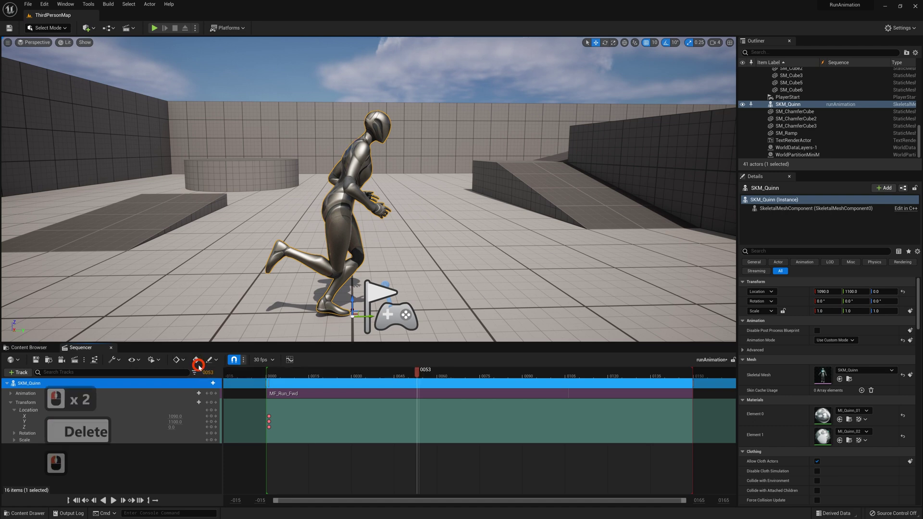
{"action": "left_click", "coordinate": [197, 361]}
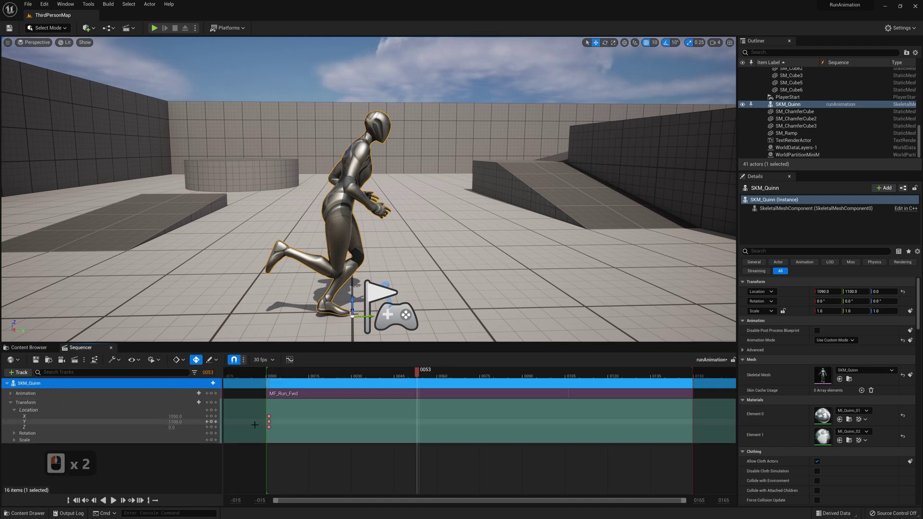
{"action": "left_click_drag", "start_coordinate": [367, 317], "coordinate": [711, 308]}
{"action": "left_click", "coordinate": [409, 485]}
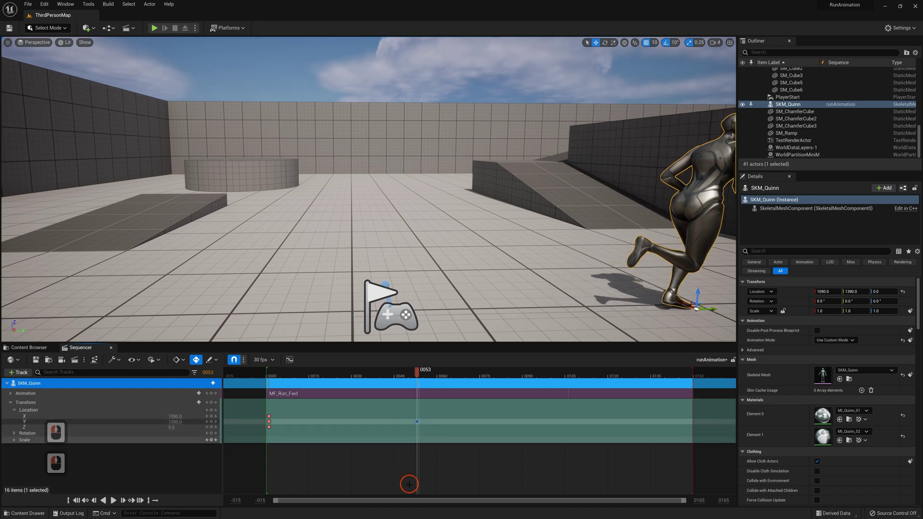
{"action": "left_click", "coordinate": [410, 459]}
- Play the sequence repeatedly from near the start to examine how the character moves between the location keys
{"action": "left_click_drag", "start_coordinate": [285, 372], "coordinate": [278, 371]}
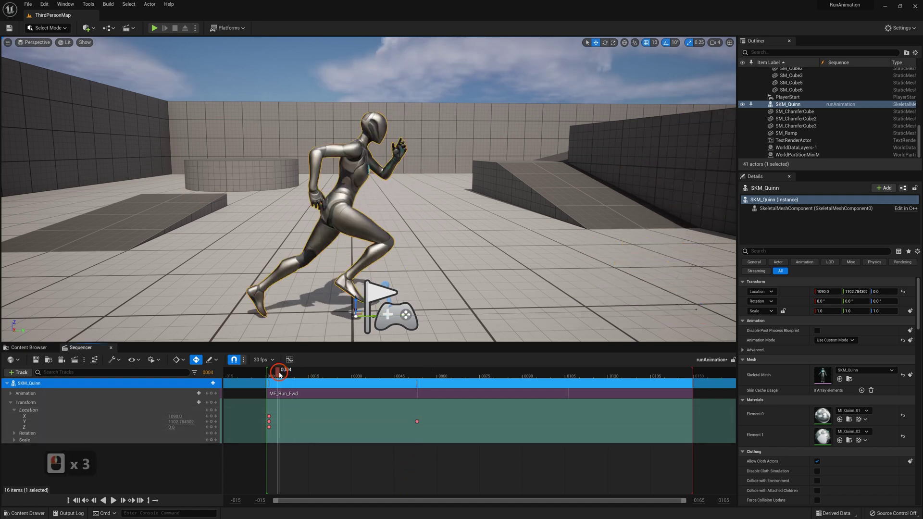
{"action": "key", "text": "d"}
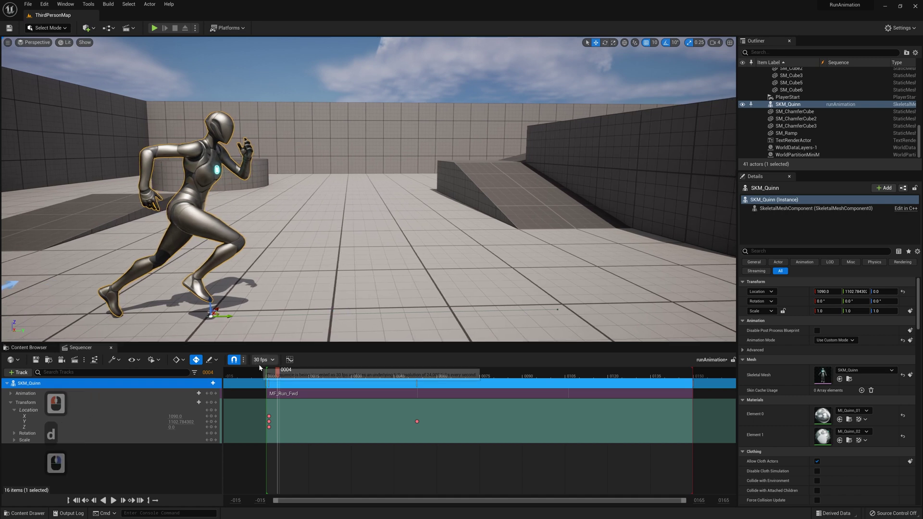
{"action": "key", "text": "space"}
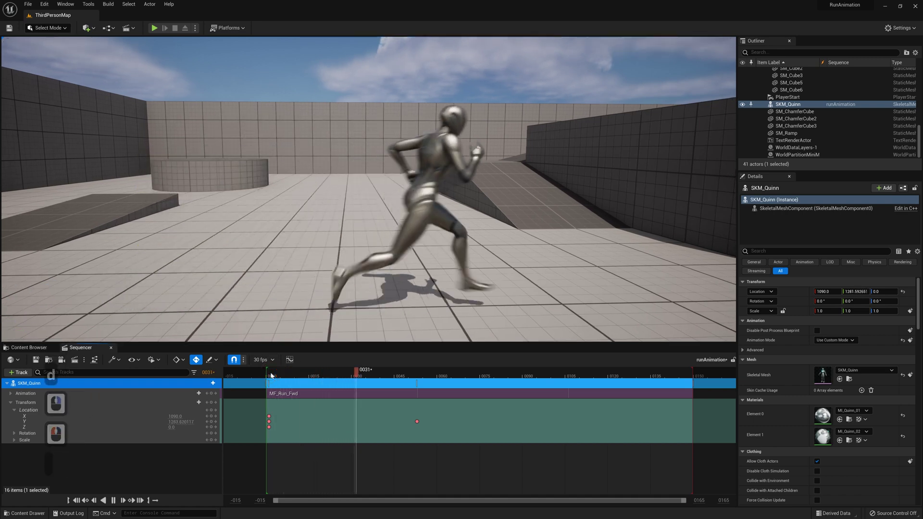
{"action": "key", "text": "space"}
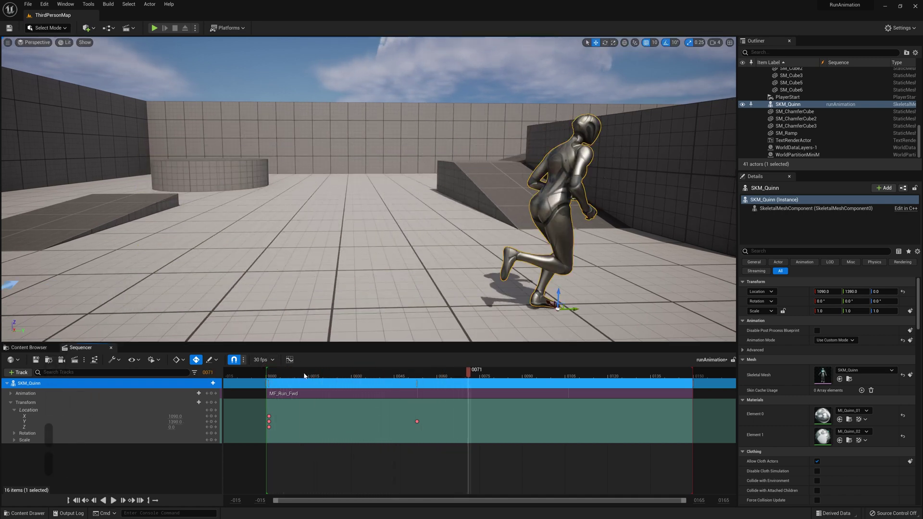
{"action": "left_click_drag", "start_coordinate": [277, 376], "coordinate": [271, 377]}
{"action": "key", "text": "space"}
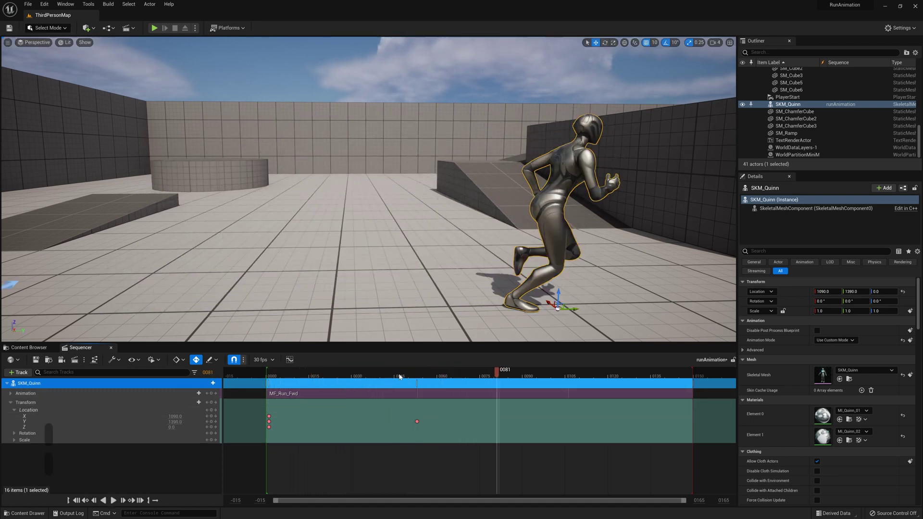
{"action": "left_click_drag", "start_coordinate": [349, 371], "coordinate": [269, 382]}
{"action": "key", "text": "space"}
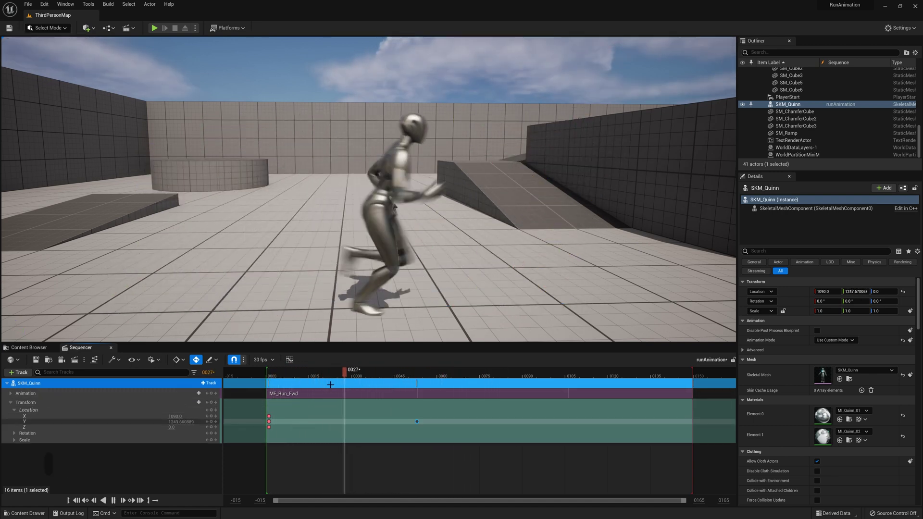
- Go to frame 53 and examine the interpolation options of all SKM_Quinn's Location keys
{"action": "left_click_drag", "start_coordinate": [412, 372], "coordinate": [419, 372]}
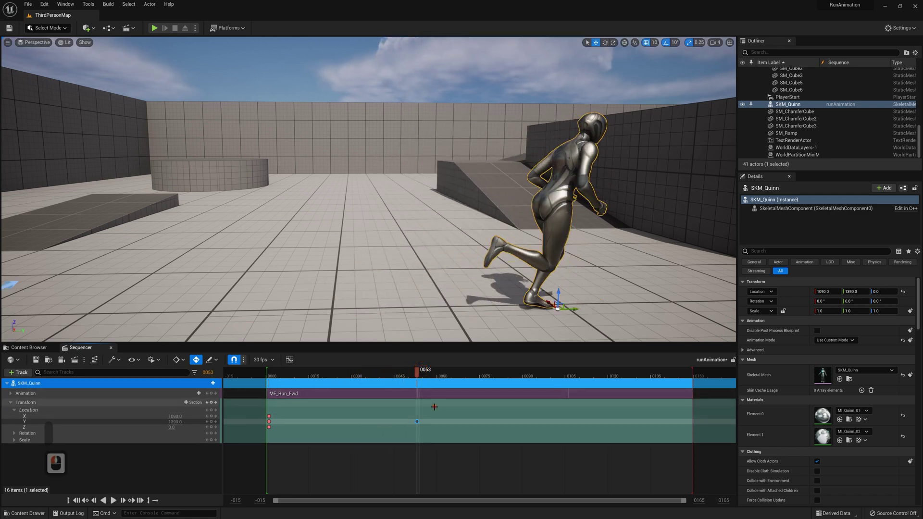
{"action": "left_click_drag", "start_coordinate": [434, 406], "coordinate": [253, 452]}
{"action": "right_click", "coordinate": [268, 422]}
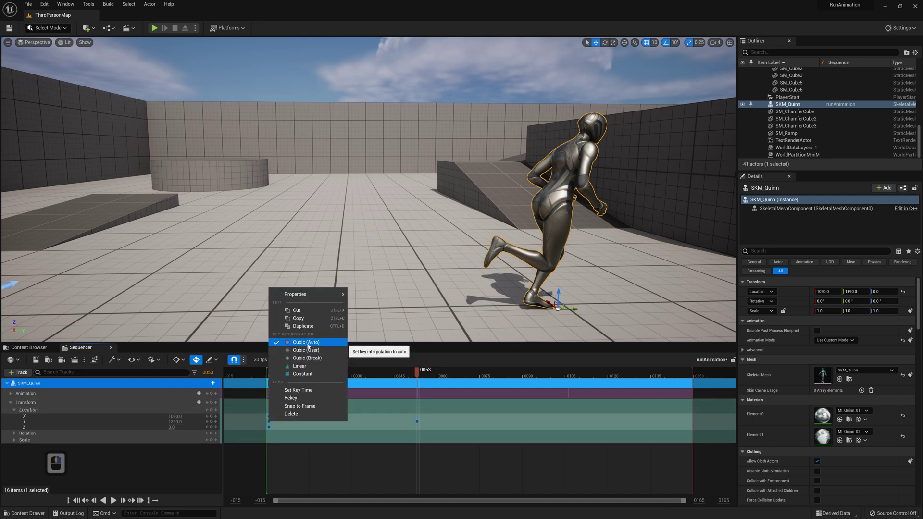
{"action": "left_click", "coordinate": [351, 460]}
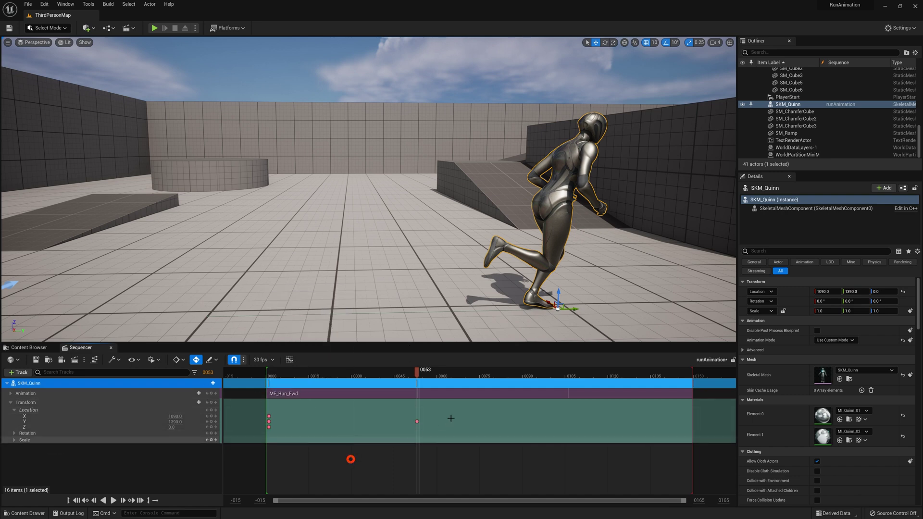
- Select all the Location keys and show their curves in the Curve Editor, placed clear of the character and the keys
{"action": "left_click_drag", "start_coordinate": [447, 410], "coordinate": [250, 442]}
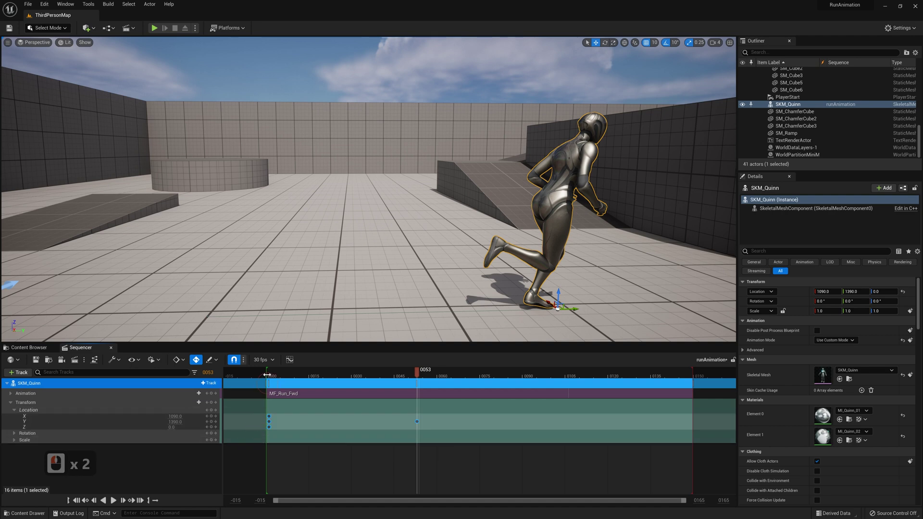
{"action": "left_click", "coordinate": [289, 360]}
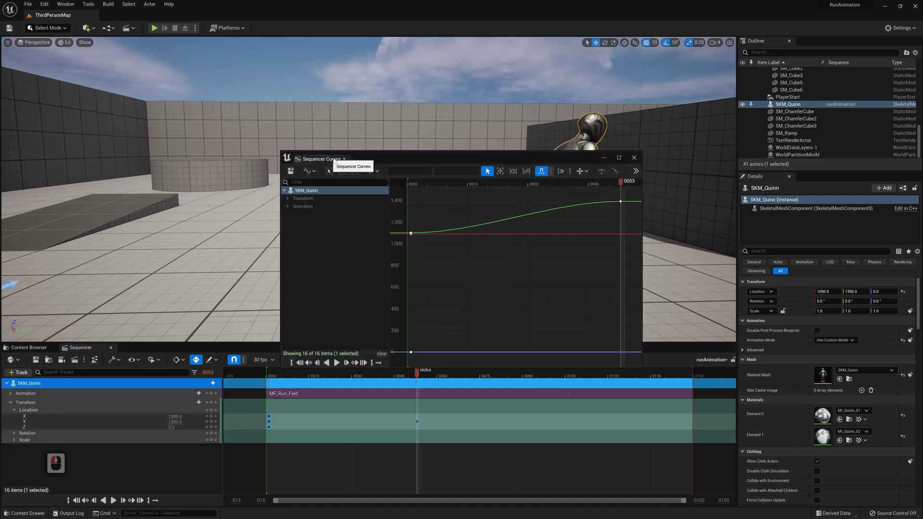
{"action": "left_click_drag", "start_coordinate": [386, 161], "coordinate": [653, 286]}
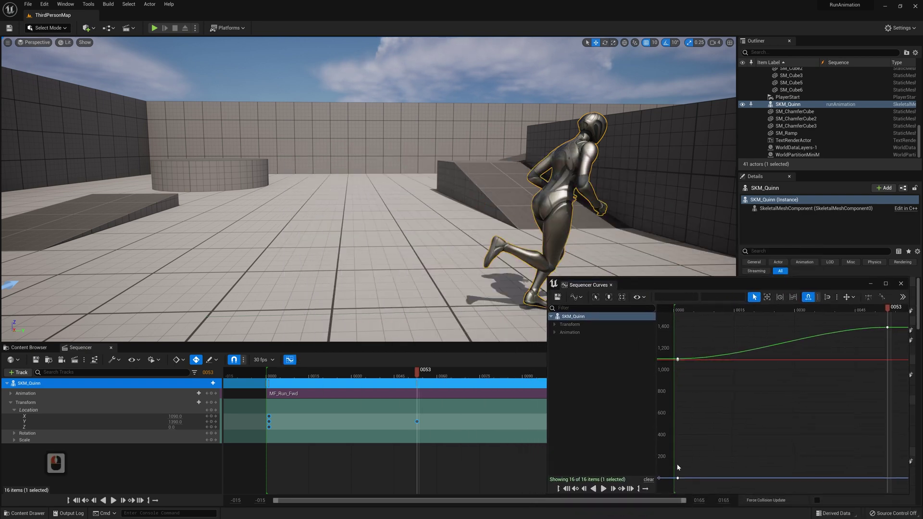
- Expand SKM_Quinn's Transform and Location channels in the Curve Editor and show only the Y location curve
{"action": "left_click_drag", "start_coordinate": [673, 466], "coordinate": [738, 490]}
{"action": "left_click_drag", "start_coordinate": [666, 359], "coordinate": [667, 359]}
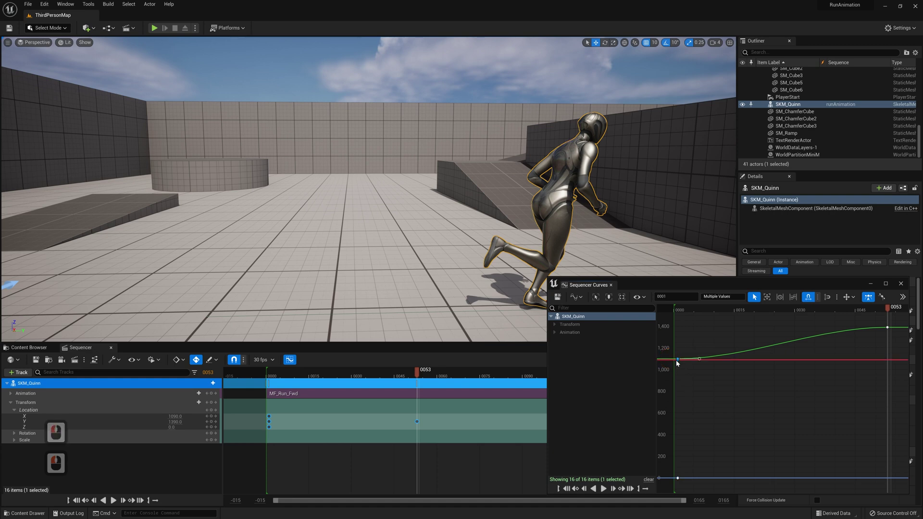
{"action": "left_click", "coordinate": [593, 334]}
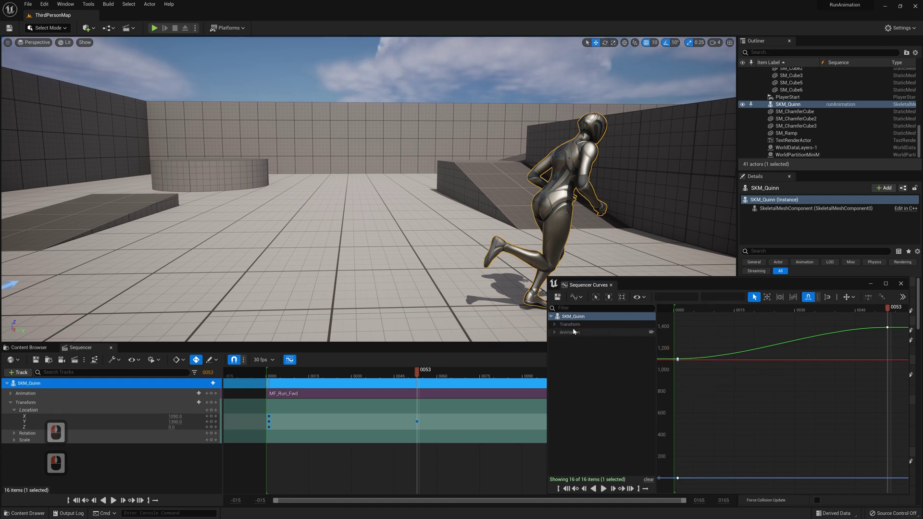
{"action": "left_click", "coordinate": [571, 326]}
{"action": "left_click", "coordinate": [556, 328]}
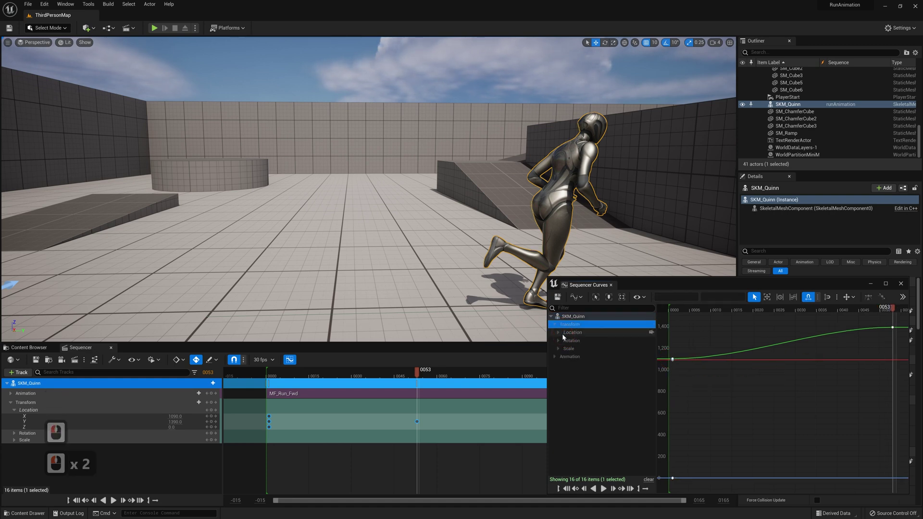
{"action": "left_click", "coordinate": [558, 332]}
{"action": "left_click", "coordinate": [572, 349]}
{"action": "left_click", "coordinate": [913, 337]}
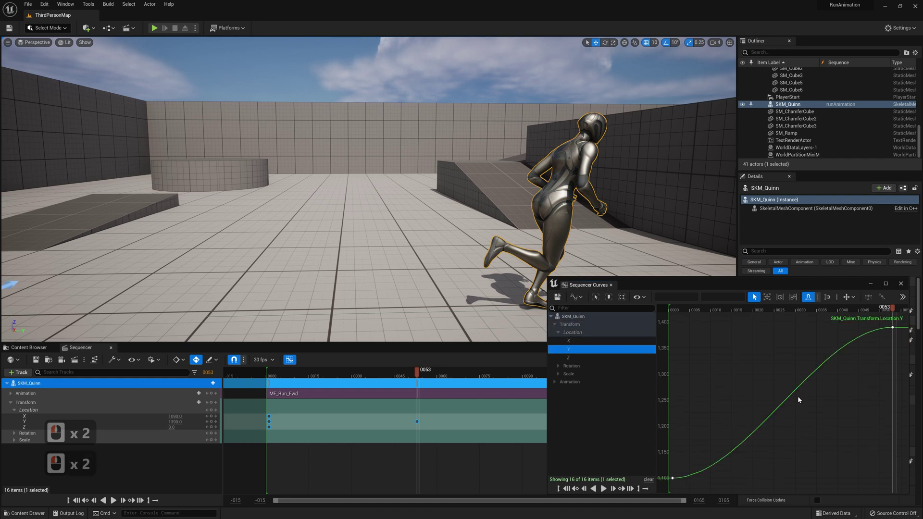
- Select the first key of the Location Y curve and play the sequence from the start to examine the gradual acceleration
{"action": "left_click_drag", "start_coordinate": [663, 457], "coordinate": [682, 487]}
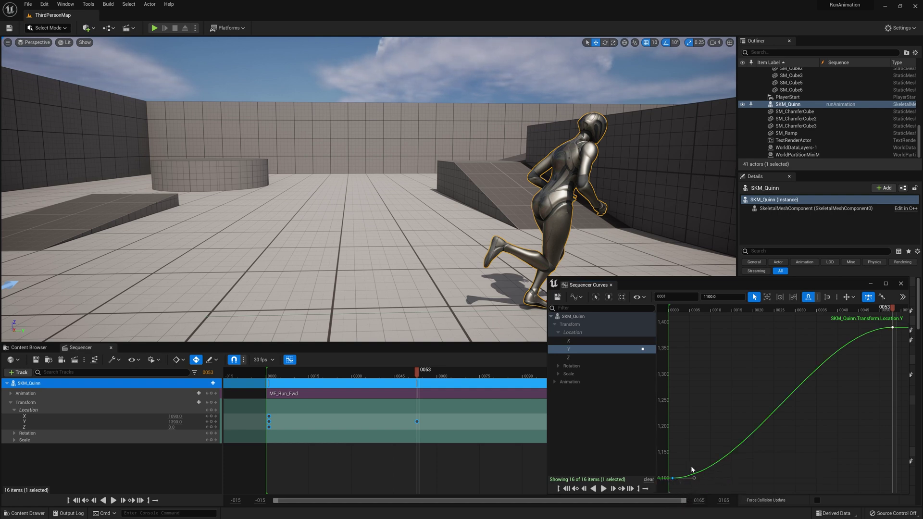
{"action": "left_click", "coordinate": [676, 306]}
{"action": "key", "text": "space"}
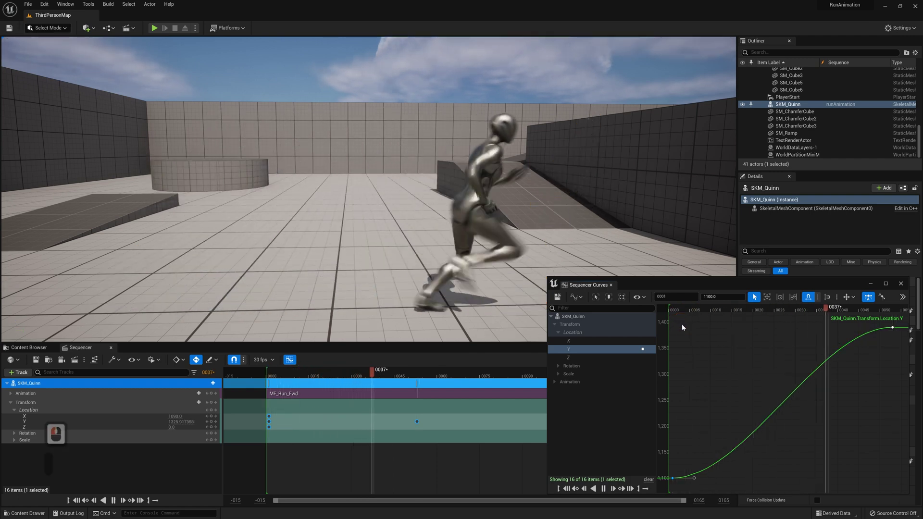
{"action": "left_click_drag", "start_coordinate": [673, 309], "coordinate": [680, 313]}
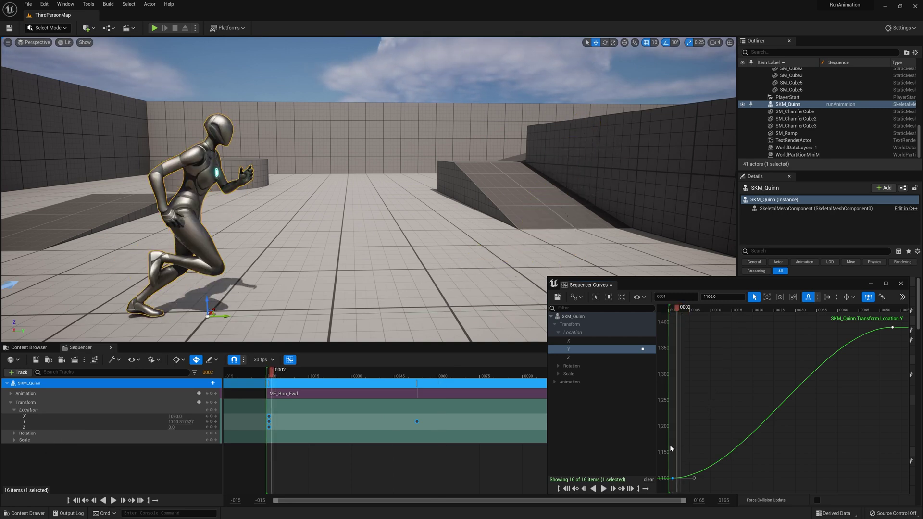
- Try a steeper tangent on the first Location Y key, and set both keys of the curve to Linear
{"action": "left_click", "coordinate": [694, 478]}
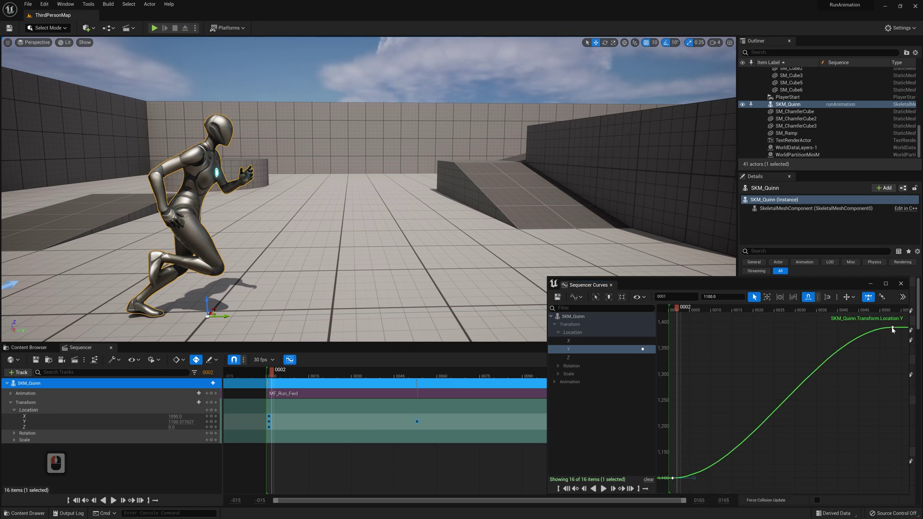
{"action": "left_click_drag", "start_coordinate": [695, 480], "coordinate": [697, 472]}
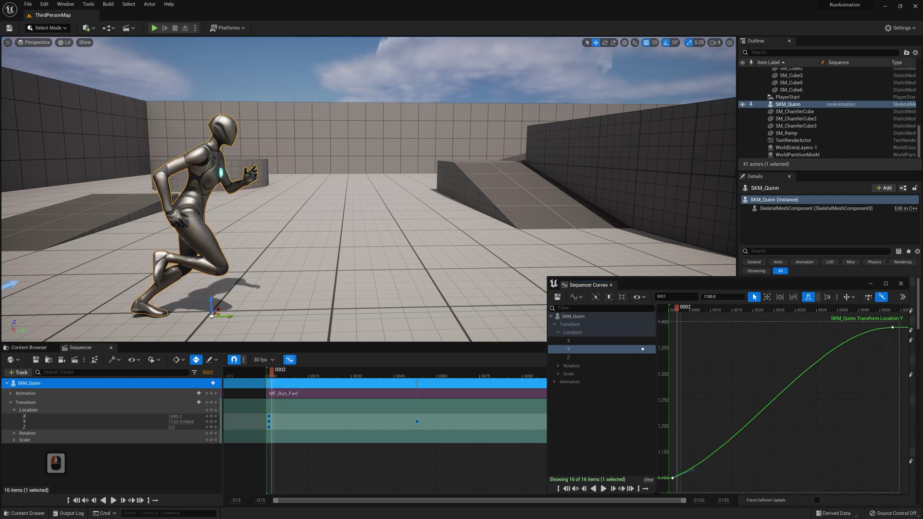
{"action": "right_click", "coordinate": [673, 479]}
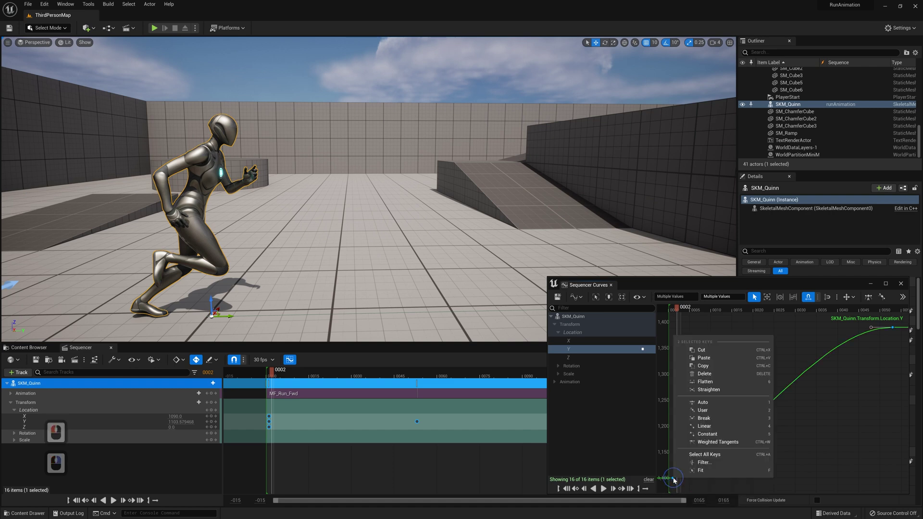
{"action": "left_click", "coordinate": [752, 427]}
{"action": "left_click", "coordinate": [803, 459]}
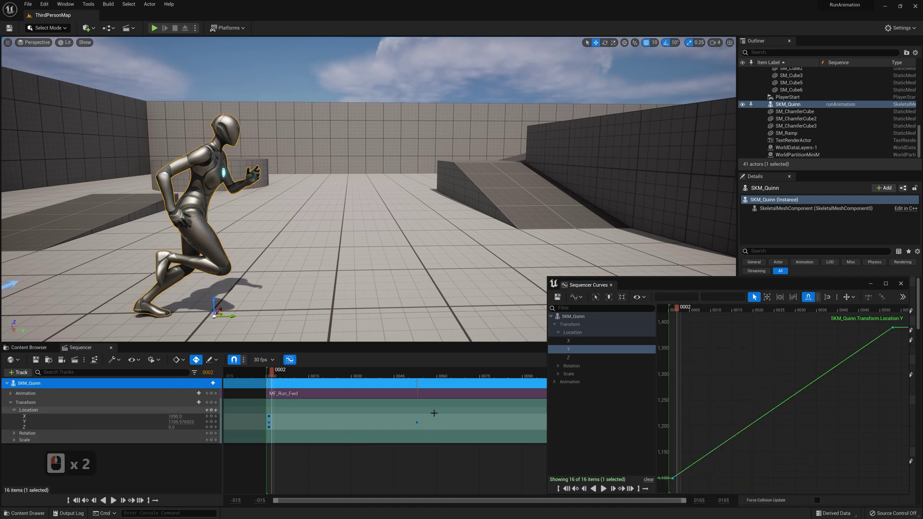
- Select all of SKM_Quinn's X, Y and Z Location keys in the Sequencer and set their interpolation to Linear
{"action": "left_click_drag", "start_coordinate": [440, 401], "coordinate": [272, 449]}
{"action": "left_click", "coordinate": [272, 449]}
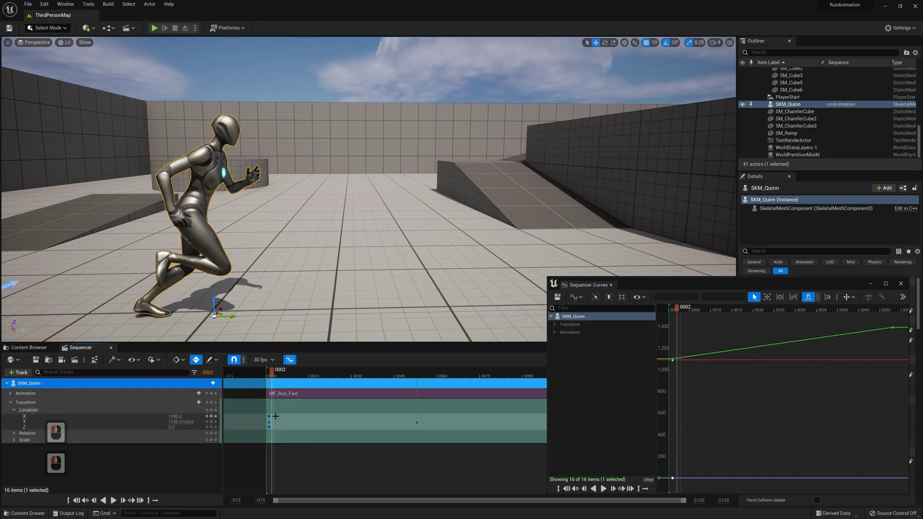
{"action": "left_click_drag", "start_coordinate": [451, 408], "coordinate": [263, 434]}
{"action": "right_click", "coordinate": [268, 417]}
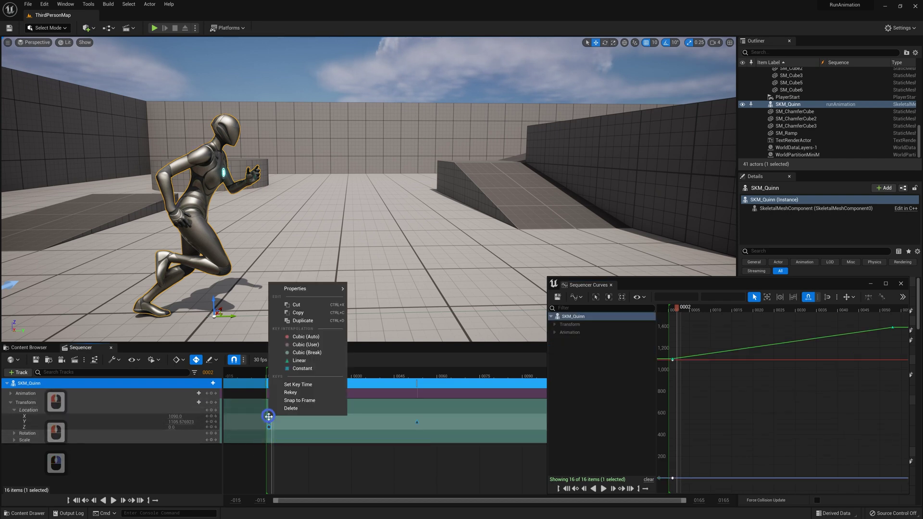
{"action": "left_click", "coordinate": [303, 368]}
{"action": "left_click", "coordinate": [269, 414]}
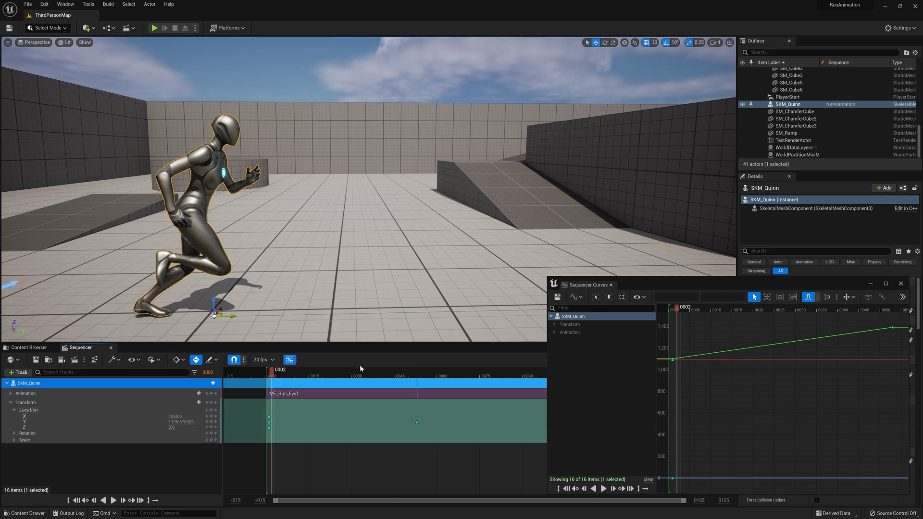
- Play the sequence twice from the start to examine the character's speed between the linear Location keys
{"action": "left_click", "coordinate": [270, 377]}
{"action": "key", "text": "space"}
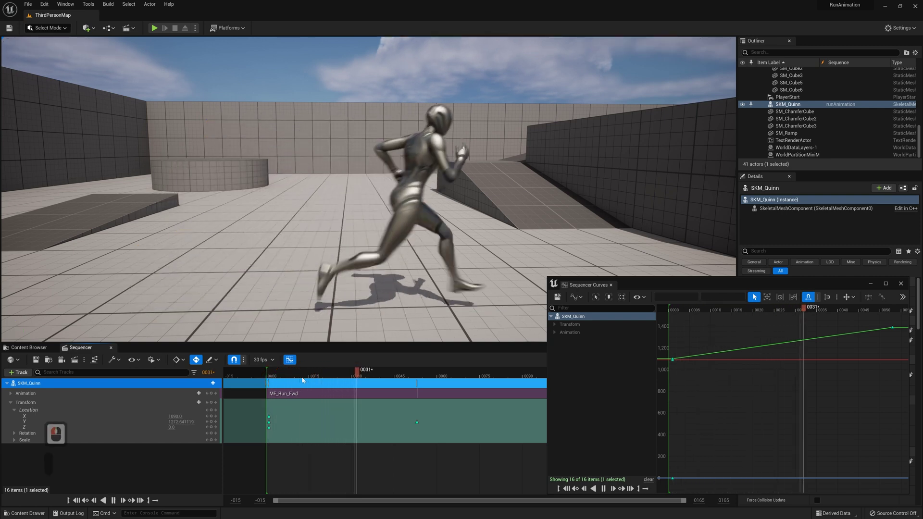
{"action": "key", "text": "space"}
{"action": "left_click", "coordinate": [269, 375]}
{"action": "key", "text": "space"}
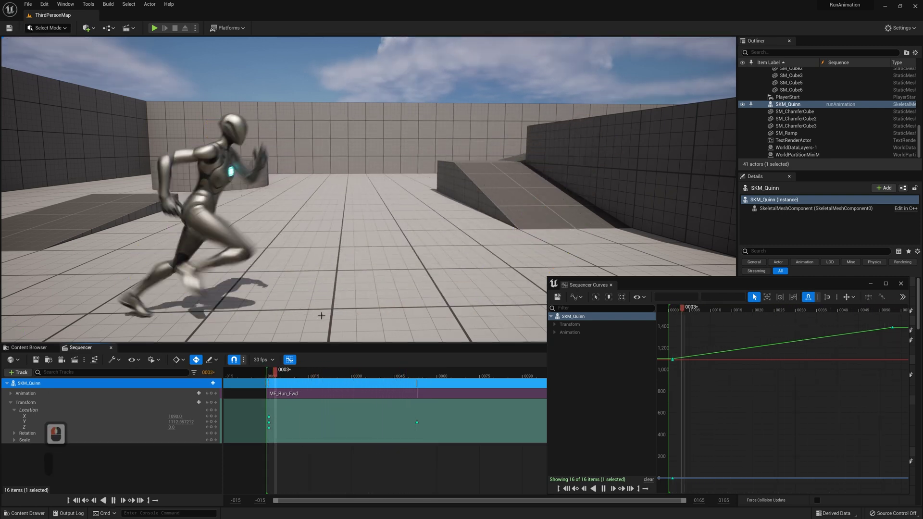
{"action": "key", "text": "space"}
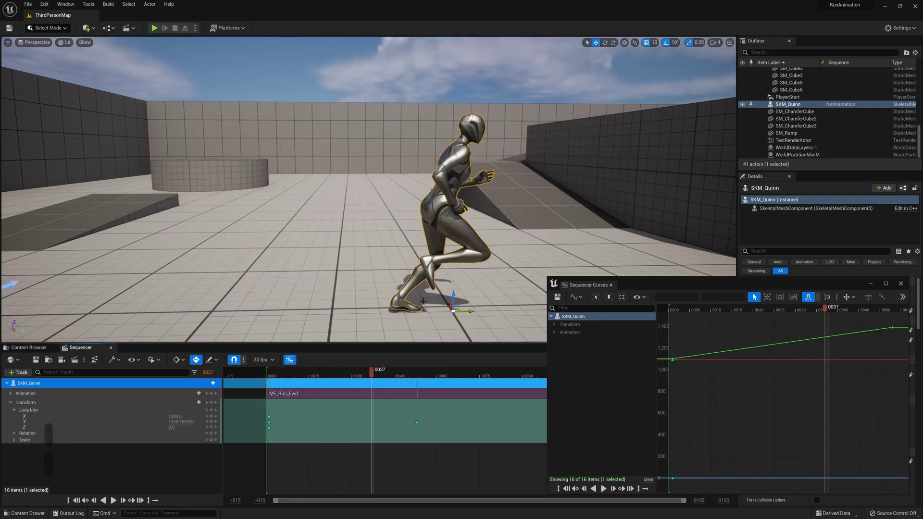
- Close the Curve Editor and scrub from frame 1 to 80 to examine the movement beyond the last Location key
{"action": "left_click", "coordinate": [900, 284]}
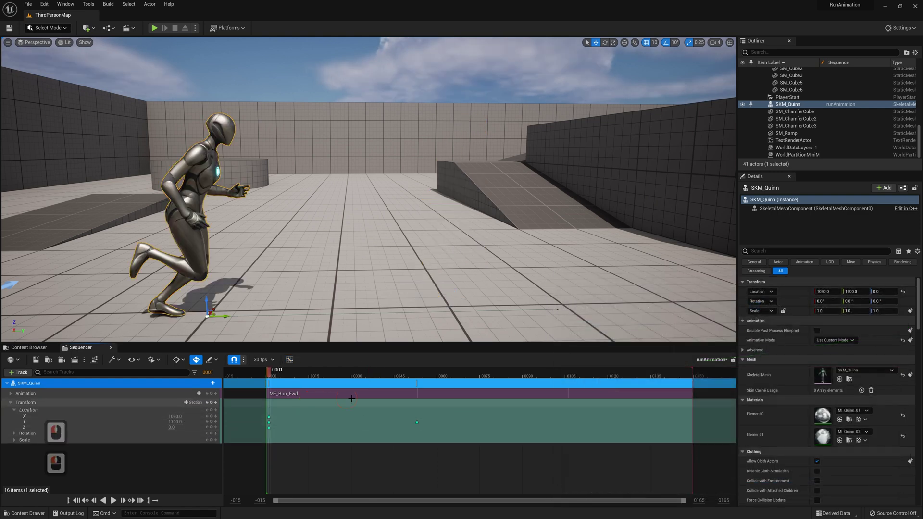
{"action": "left_click_drag", "start_coordinate": [269, 372], "coordinate": [494, 374]}
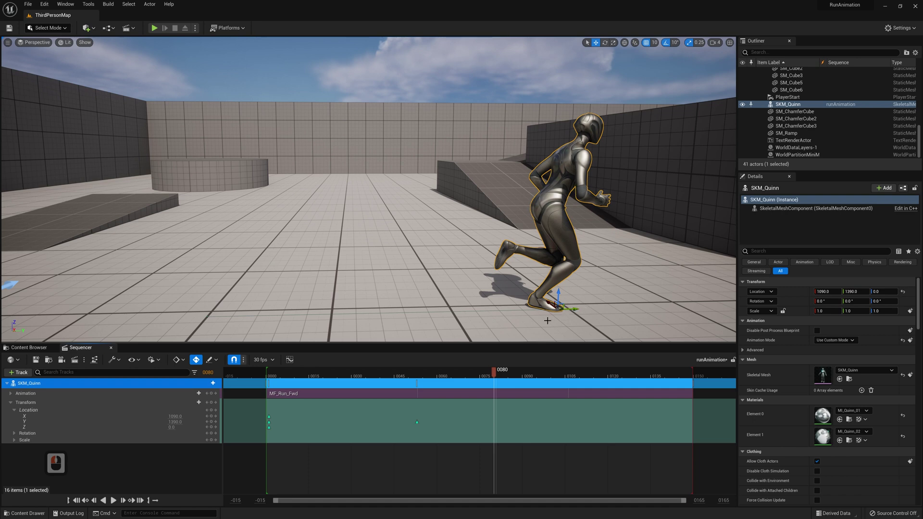
{"action": "left_click", "coordinate": [275, 375]}
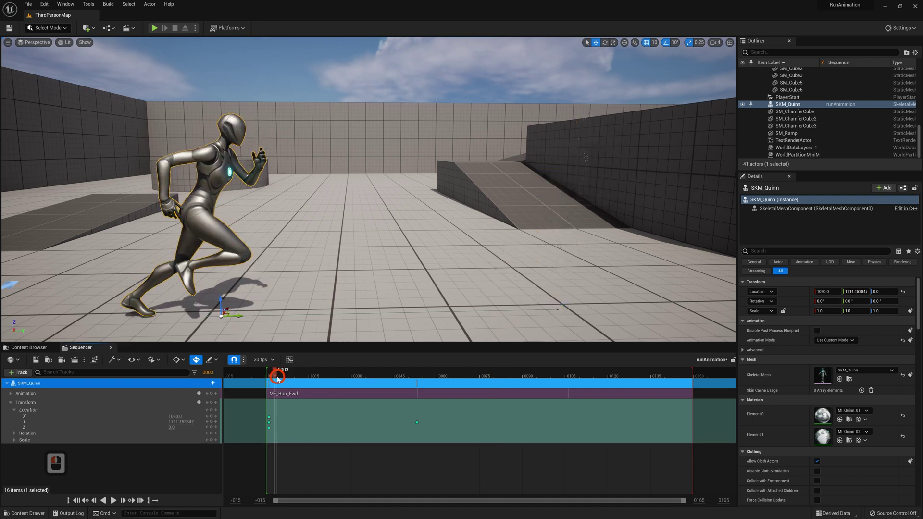
- Set both the Pre-Infinity and Post-Infinity extrapolation of the Transform section to Linear
{"action": "left_click", "coordinate": [344, 413]}
{"action": "right_click", "coordinate": [320, 411]}
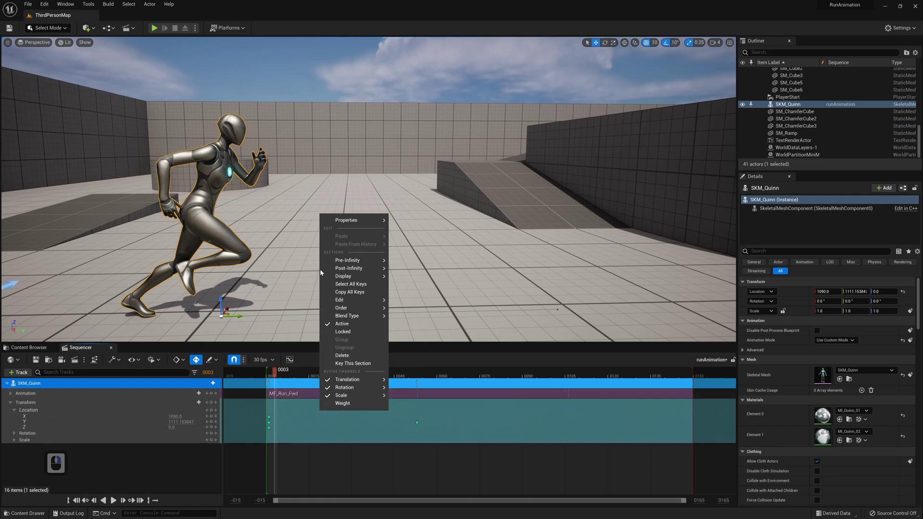
{"action": "mouse_move", "coordinate": [331, 261]}
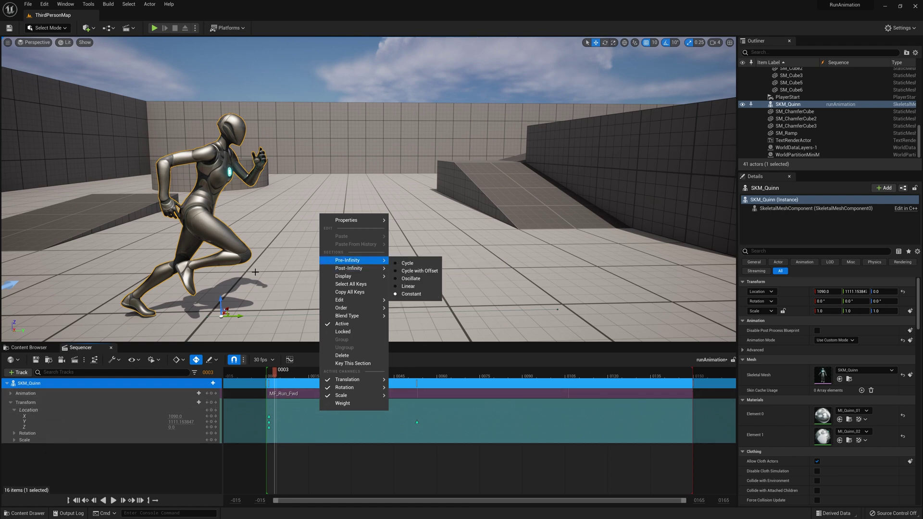
{"action": "left_click", "coordinate": [412, 286]}
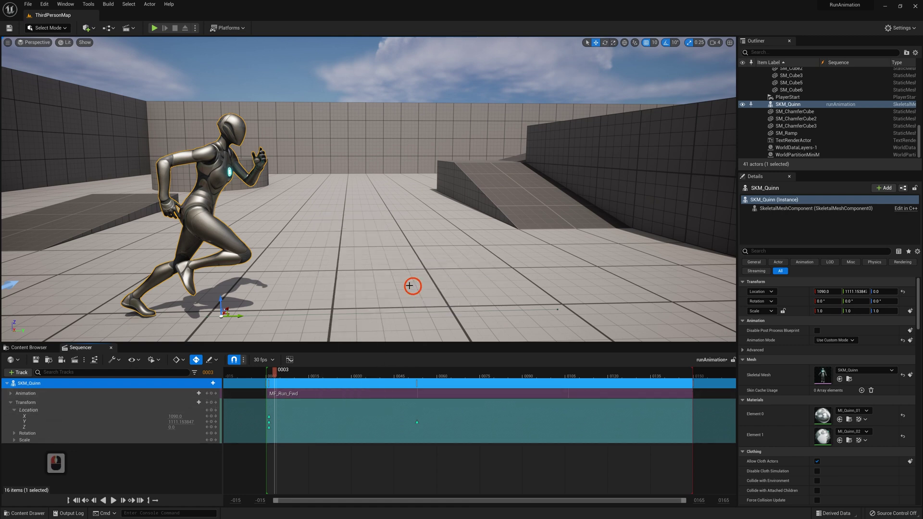
{"action": "right_click", "coordinate": [313, 408]}
{"action": "mouse_move", "coordinate": [356, 269]}
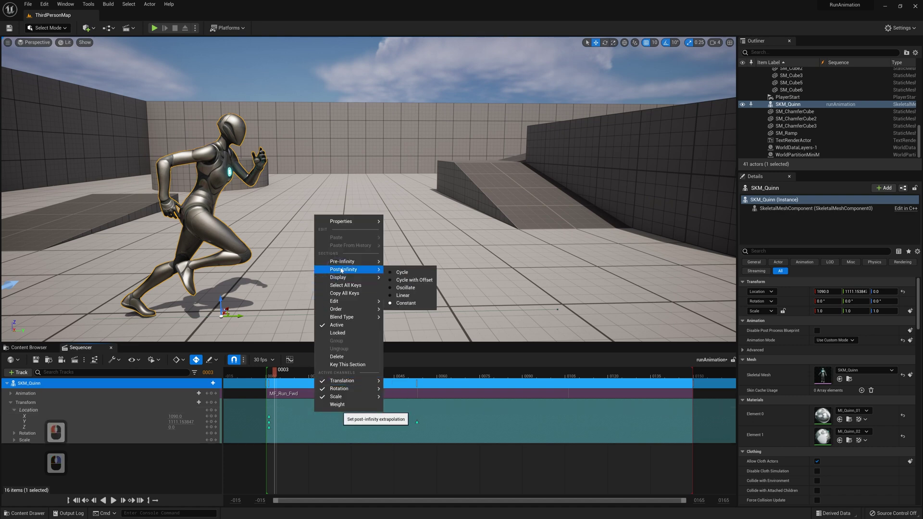
{"action": "left_click", "coordinate": [405, 297]}
- Play the sequence repeatedly past frame 53 to check how the character moves beyond the last Location key
{"action": "left_click_drag", "start_coordinate": [294, 375], "coordinate": [418, 390]}
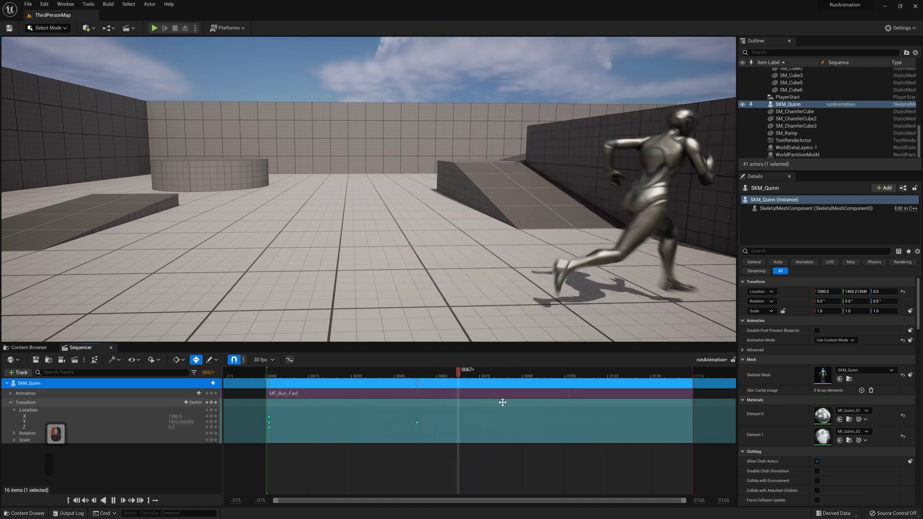
{"action": "key", "text": "space"}
{"action": "left_click", "coordinate": [312, 373]}
{"action": "key", "text": "space"}
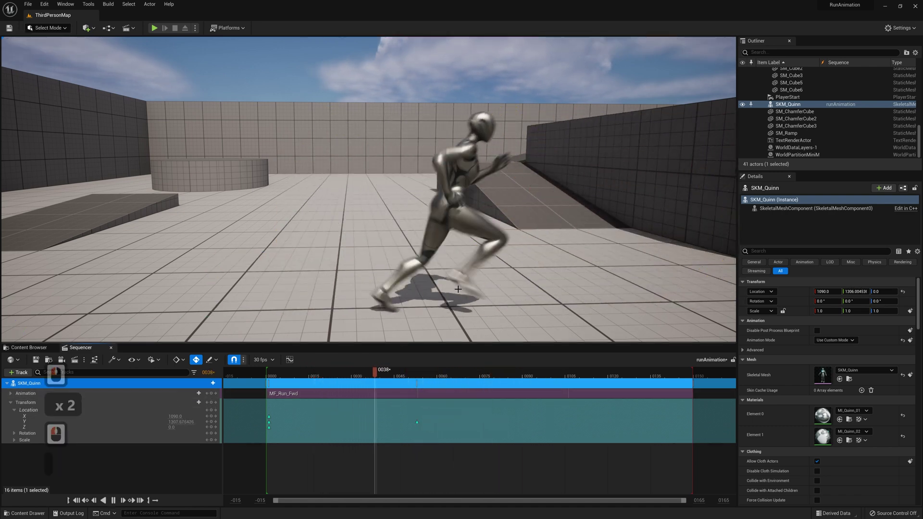
{"action": "key", "text": "space"}
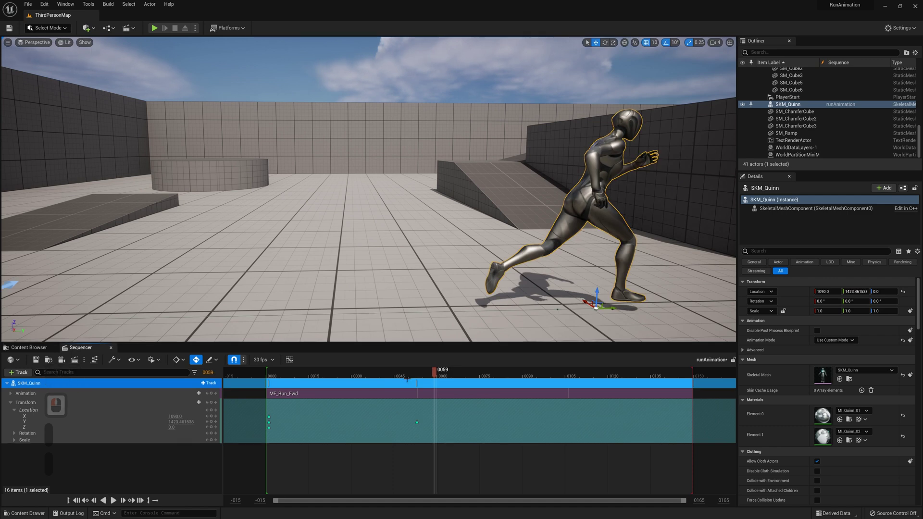
- Move the Location Y key at frame 53 back to frame 25 to speed up the forward movement
{"action": "left_click_drag", "start_coordinate": [392, 377], "coordinate": [360, 375]}
{"action": "double_click", "coordinate": [418, 422]}
{"action": "left_click_drag", "start_coordinate": [418, 422], "coordinate": [337, 422]}
- Play the faster run from the start and scrub to frame 8, where the front foot touches the ground
{"action": "left_click", "coordinate": [271, 373]}
{"action": "key", "text": "space"}
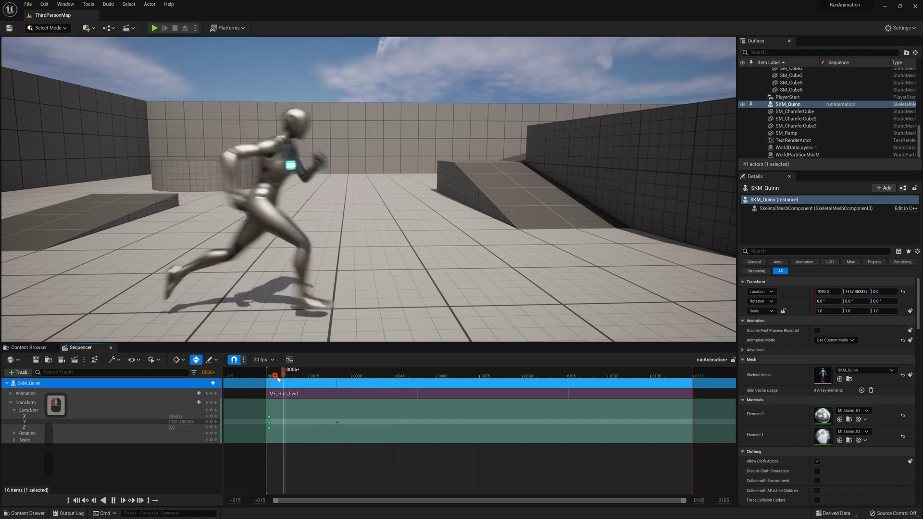
{"action": "left_click_drag", "start_coordinate": [272, 375], "coordinate": [290, 377]}
{"action": "left_click", "coordinate": [290, 378]}
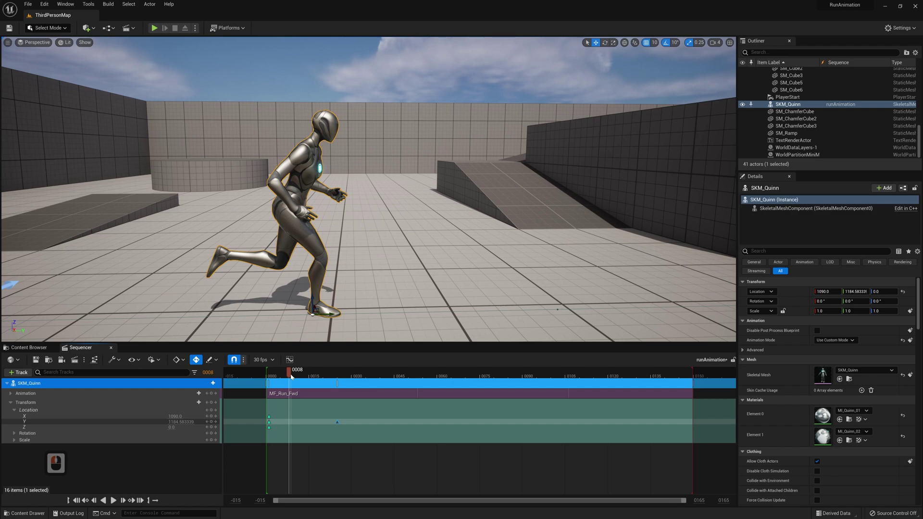
- Bring the viewport camera close to the planted foot and scrub around frame 8 to examine whether it slides
{"action": "scroll", "coordinate": [363, 298], "scroll_direction": "down", "scroll_amount": 2}
{"action": "key", "text": "q"}
{"action": "key", "text": "q"}
{"action": "right_click_drag", "start_coordinate": [350, 305], "coordinate": [362, 301]}
{"action": "key", "text": "w"}
{"action": "key", "text": "e"}
{"action": "key", "text": "a"}
{"action": "key", "text": "w"}
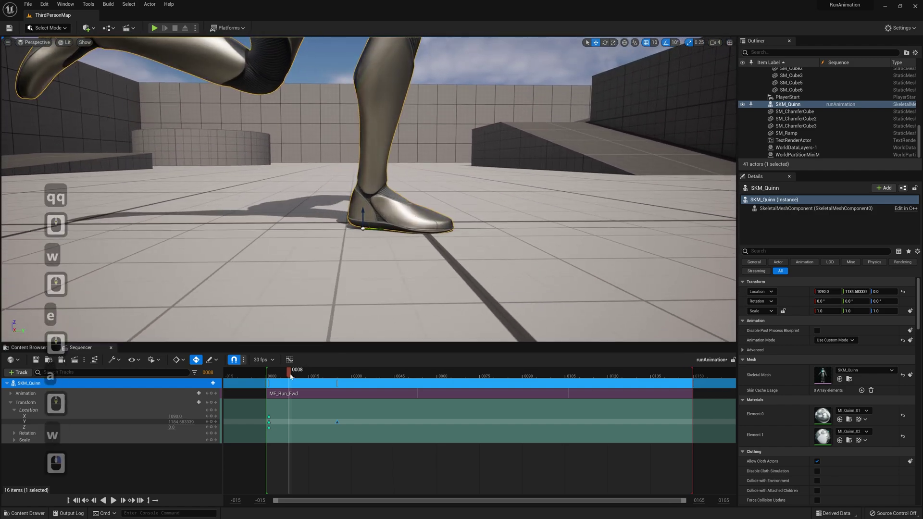
{"action": "mouse_move", "coordinate": [290, 376]}
{"action": "left_mouse_down"}
{"action": "mouse_move", "coordinate": [303, 378]}
{"action": "mouse_move", "coordinate": [292, 378]}
{"action": "left_mouse_up"}
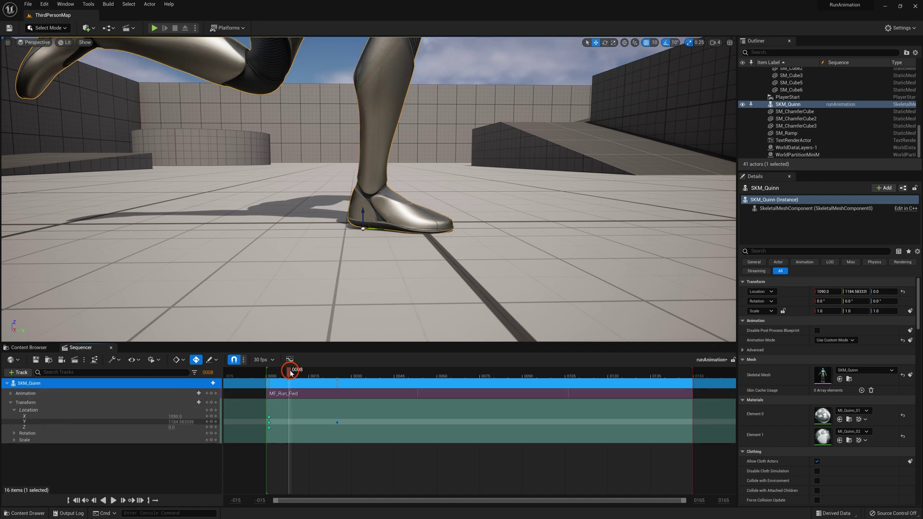
{"action": "mouse_move", "coordinate": [291, 373]}
{"action": "left_mouse_down"}
{"action": "mouse_move", "coordinate": [308, 377]}
{"action": "mouse_move", "coordinate": [290, 378]}
{"action": "left_mouse_up"}
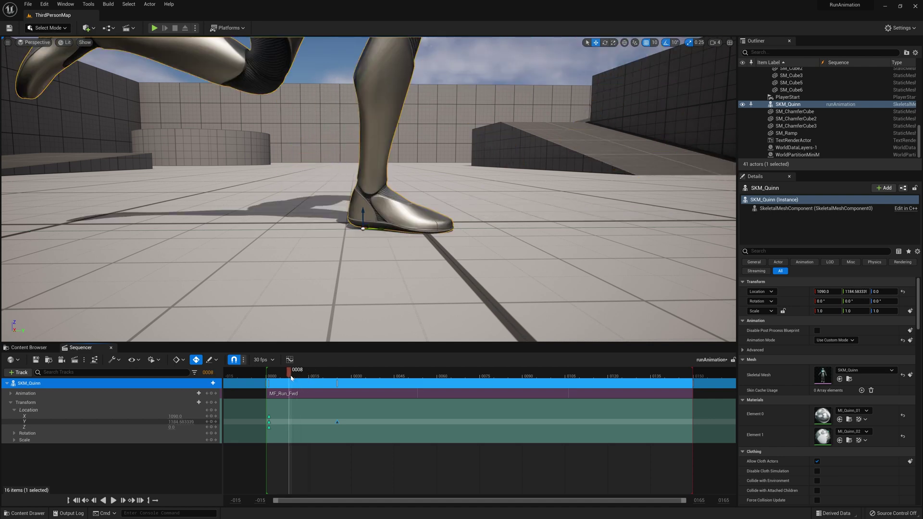
- Move the last Location Y key from frame 25 to 24 and return to frame 8 to check the foot contact
{"action": "left_click", "coordinate": [337, 421]}
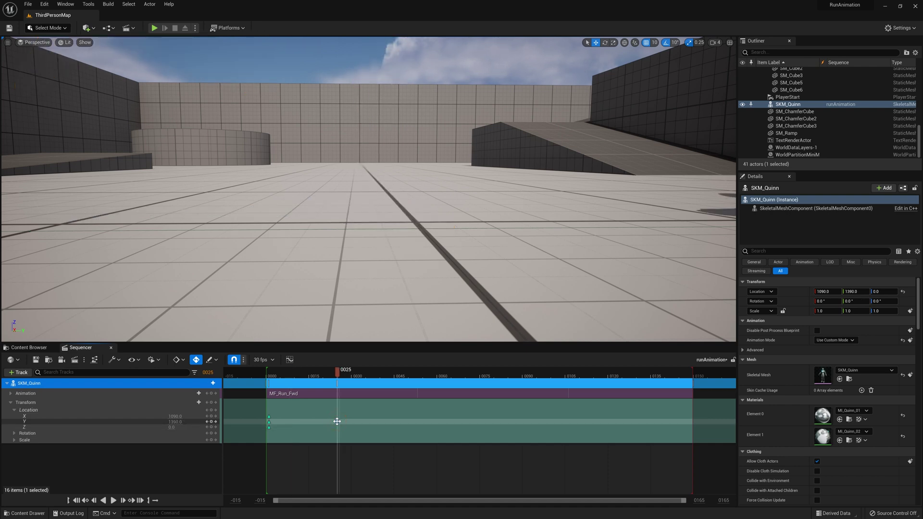
{"action": "double_click", "coordinate": [338, 421]}
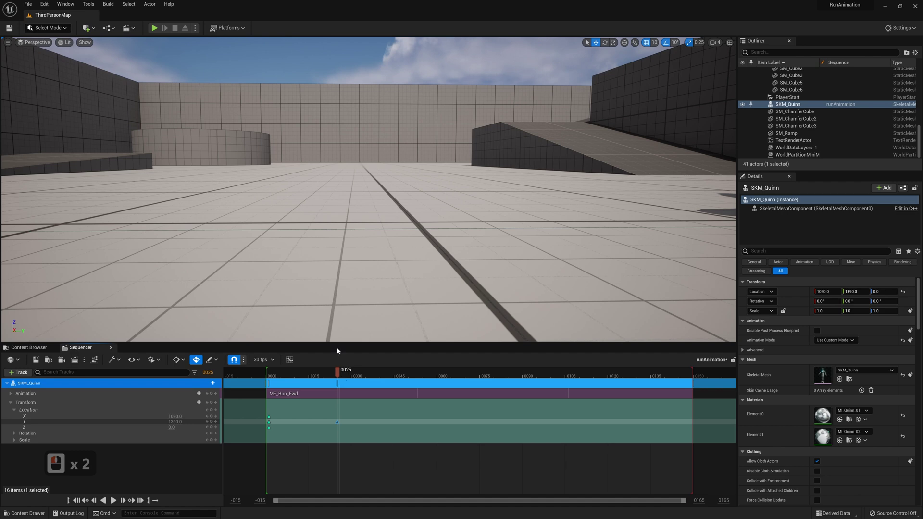
{"action": "left_click_drag", "start_coordinate": [281, 374], "coordinate": [289, 373]}
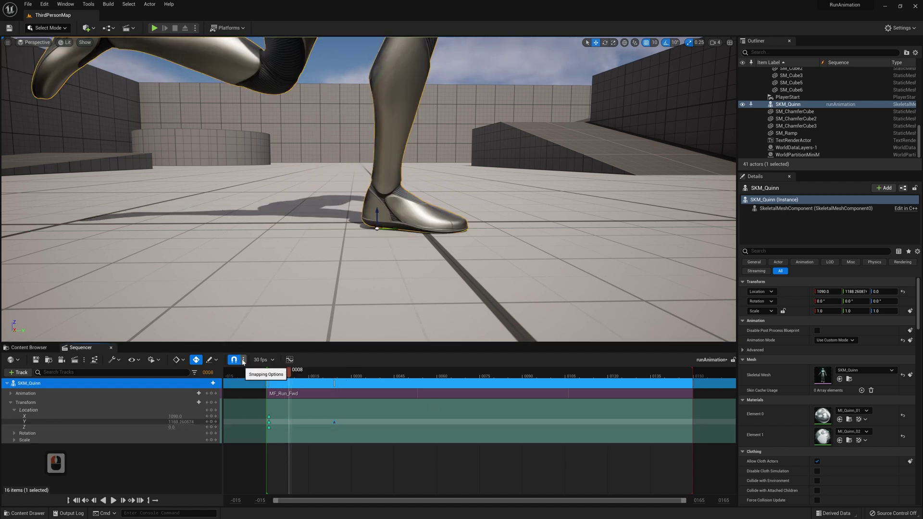
- Turn off play time snapping to the pressed key and to the dragged key in Sequencer
{"action": "left_click", "coordinate": [243, 360]}
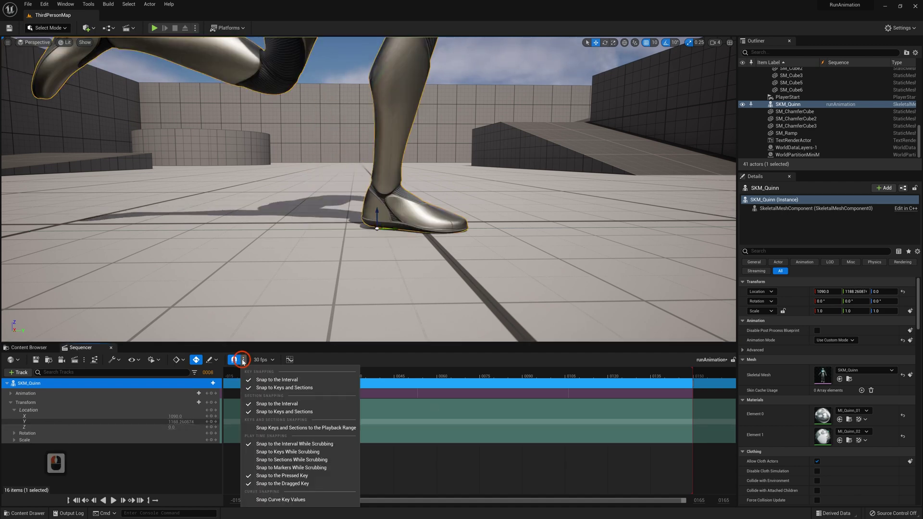
{"action": "left_click", "coordinate": [277, 477]}
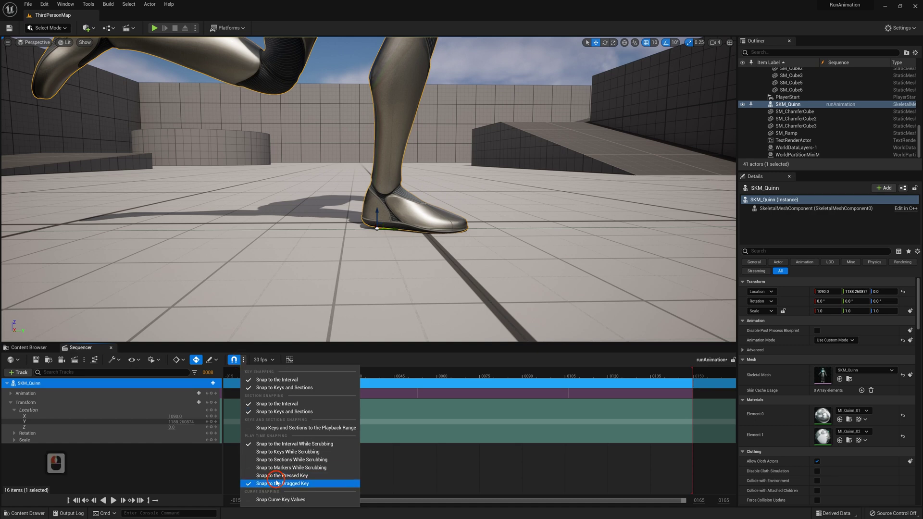
{"action": "left_click", "coordinate": [277, 483]}
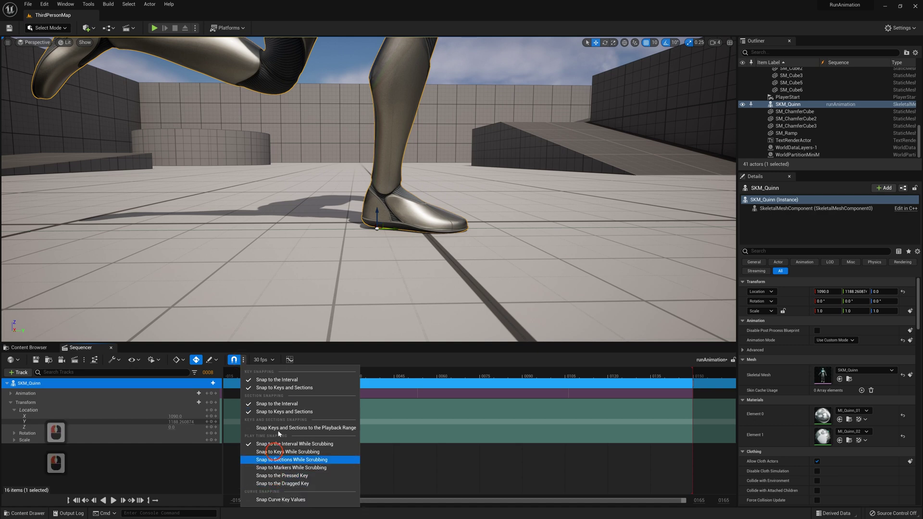
{"action": "left_click", "coordinate": [301, 352]}
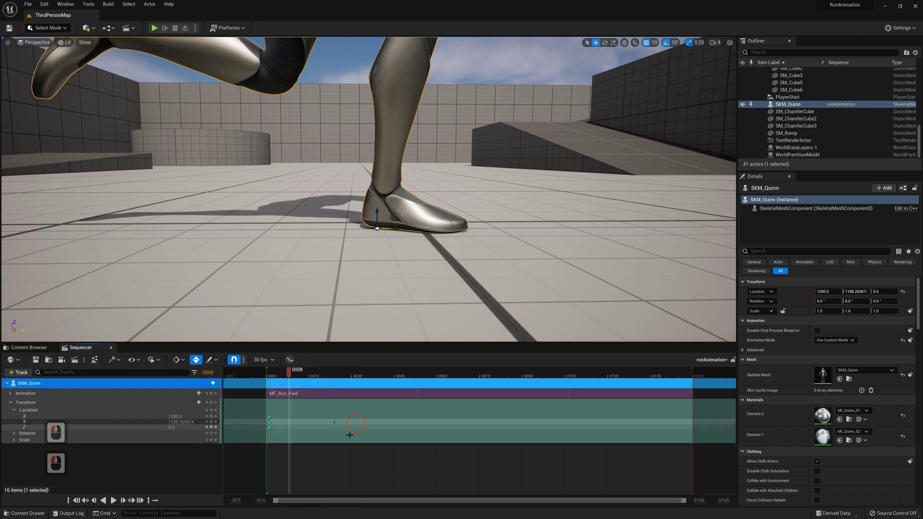
- Move the last Location Y key from frame 24 to 20 and scrub around frame 8 to check for foot sliding
{"action": "left_click", "coordinate": [334, 421]}
{"action": "left_click", "coordinate": [339, 440]}
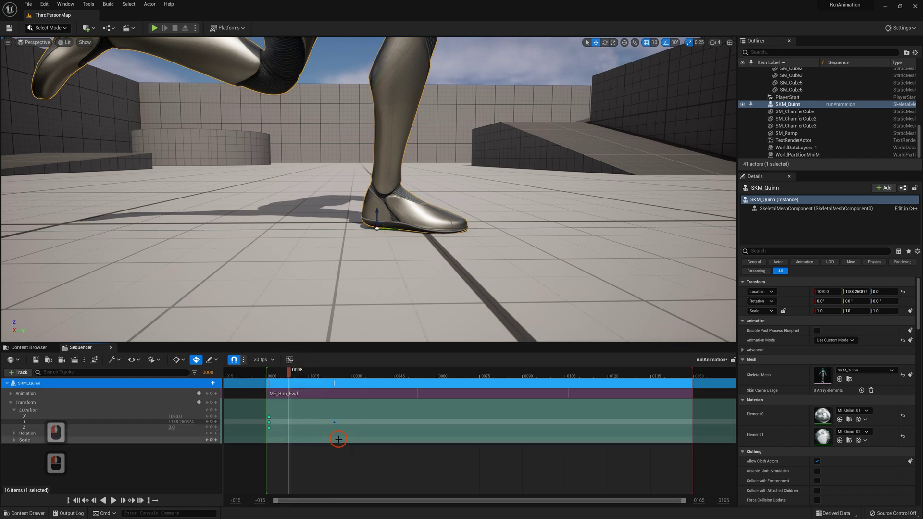
{"action": "left_click", "coordinate": [334, 422]}
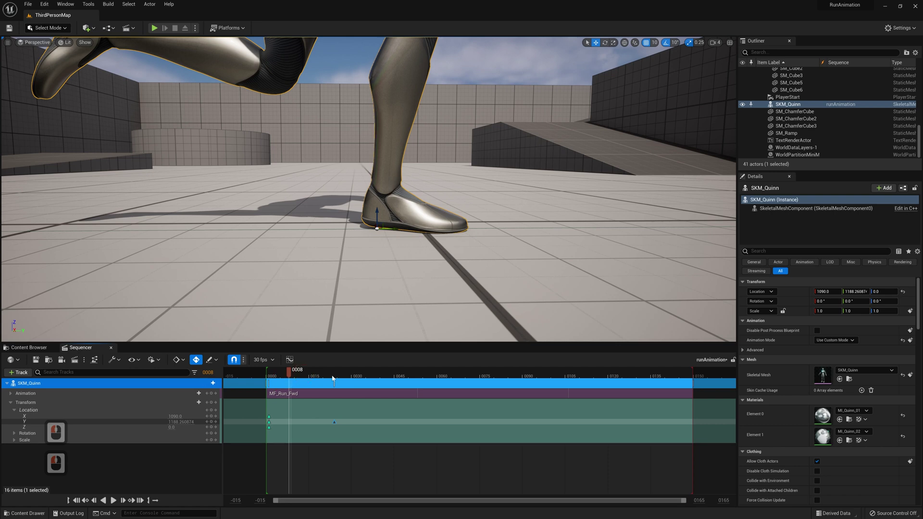
{"action": "mouse_move", "coordinate": [334, 423]}
{"action": "left_mouse_down"}
{"action": "mouse_move", "coordinate": [342, 423]}
{"action": "mouse_move", "coordinate": [323, 423]}
{"action": "left_mouse_up"}
{"action": "left_click_drag", "start_coordinate": [286, 373], "coordinate": [288, 374]}
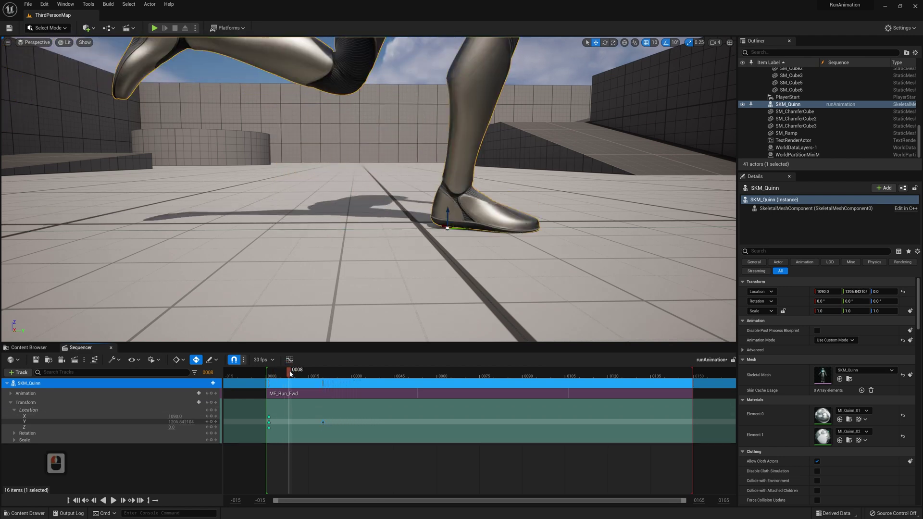
{"action": "left_click_drag", "start_coordinate": [291, 374], "coordinate": [296, 374]}
- Try the last Location Y key at frame 17, settle it on frame 18, and scrub frames 8 to 11 to check the foot contact
{"action": "double_click", "coordinate": [322, 422]}
{"action": "left_click_drag", "start_coordinate": [322, 422], "coordinate": [321, 421]}
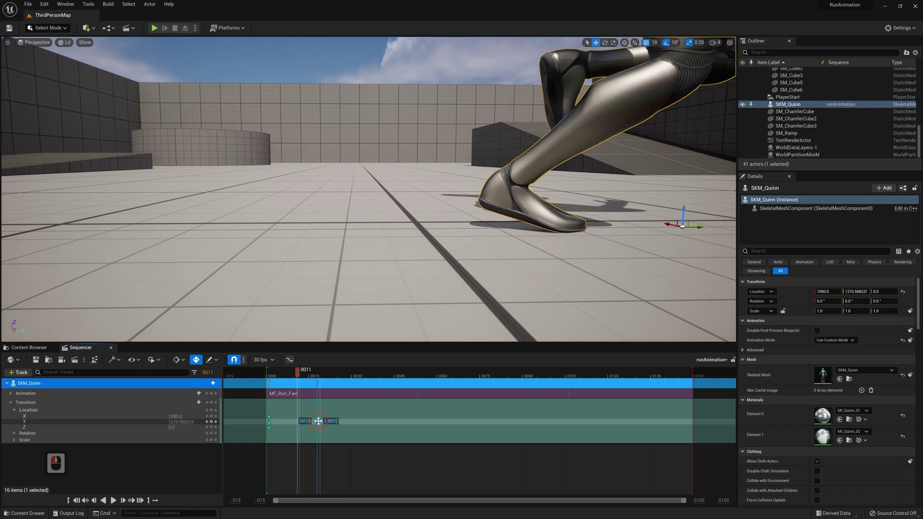
{"action": "left_click_drag", "start_coordinate": [318, 421], "coordinate": [315, 421]}
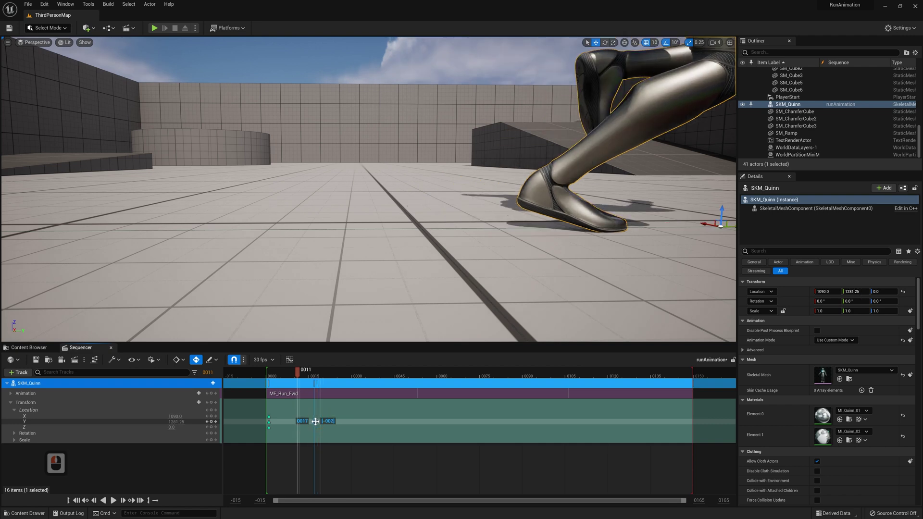
{"action": "mouse_move", "coordinate": [294, 375]}
{"action": "left_mouse_down"}
{"action": "mouse_move", "coordinate": [304, 374]}
{"action": "mouse_move", "coordinate": [286, 381]}
{"action": "mouse_move", "coordinate": [295, 379]}
{"action": "left_mouse_up"}
{"action": "left_click_drag", "start_coordinate": [315, 424], "coordinate": [317, 424]}
{"action": "mouse_move", "coordinate": [295, 373]}
{"action": "left_mouse_down"}
{"action": "mouse_move", "coordinate": [284, 376]}
{"action": "mouse_move", "coordinate": [304, 375]}
{"action": "mouse_move", "coordinate": [289, 375]}
{"action": "left_mouse_up"}
- Pull the viewport camera back to a wide view and play the run from the start twice to judge its speed
{"action": "key", "text": "d"}
{"action": "right_click_drag", "start_coordinate": [500, 227], "coordinate": [509, 236]}
{"action": "key", "text": "a"}
{"action": "key", "text": "a"}
{"action": "key", "text": "w"}
{"action": "mouse_move", "coordinate": [290, 374]}
{"action": "left_mouse_down"}
{"action": "mouse_move", "coordinate": [297, 375]}
{"action": "mouse_move", "coordinate": [286, 377]}
{"action": "left_mouse_up"}
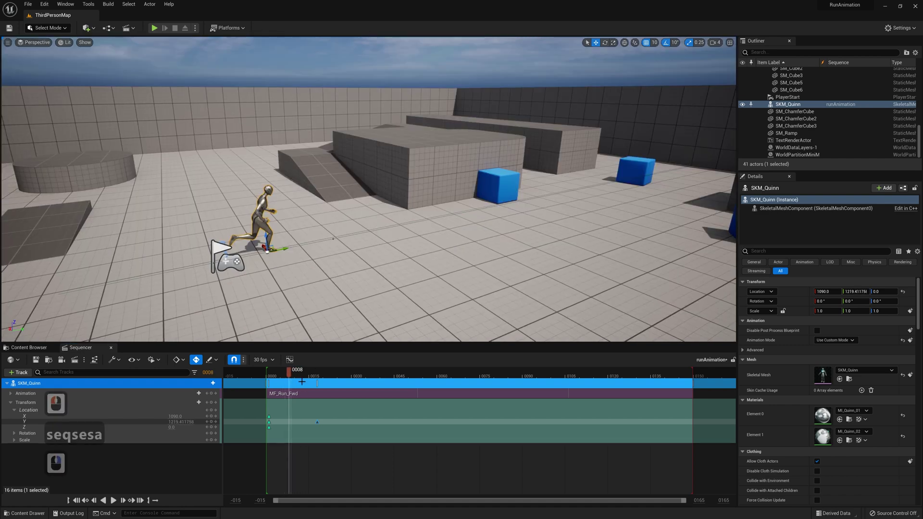
{"action": "left_click_drag", "start_coordinate": [290, 374], "coordinate": [268, 375]}
{"action": "key", "text": "space"}
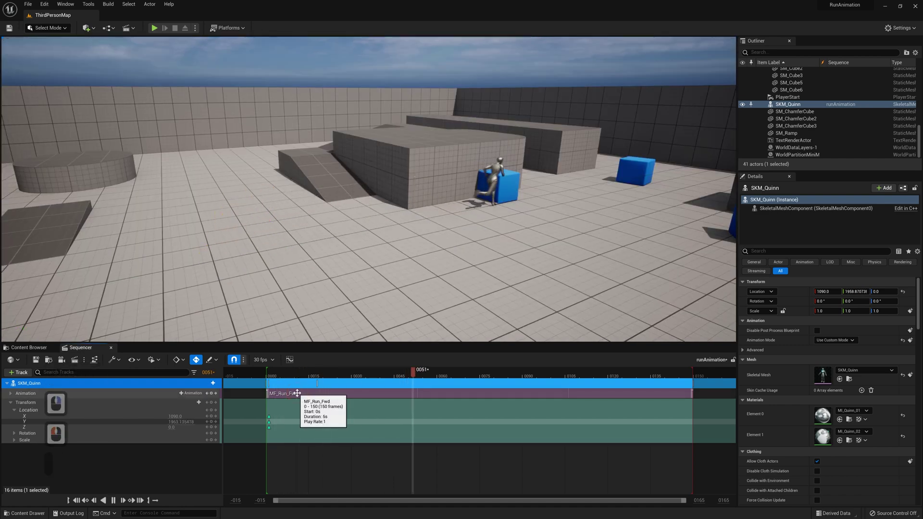
{"action": "key", "text": "space"}
{"action": "left_click_drag", "start_coordinate": [328, 378], "coordinate": [275, 384]}
{"action": "right_click", "coordinate": [274, 384]}
{"action": "key", "text": "space"}
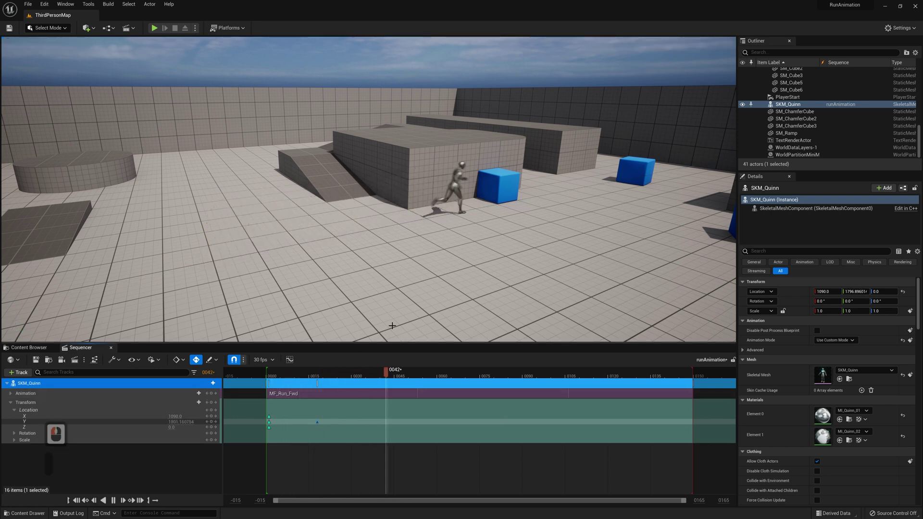
{"action": "key", "text": "space"}
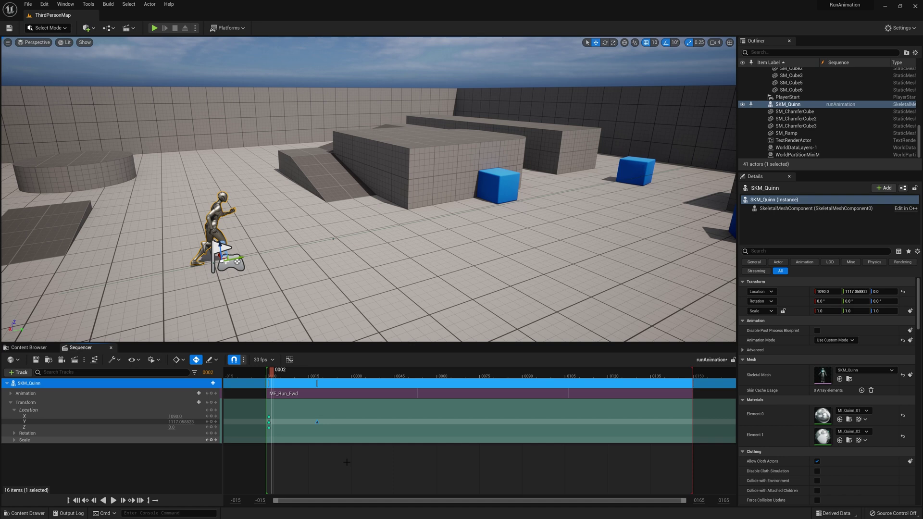
- Save and close the runAnimation sequence and create a level sequence named runAnimationGenerated in the Cinematics folder
{"action": "left_click", "coordinate": [185, 478]}
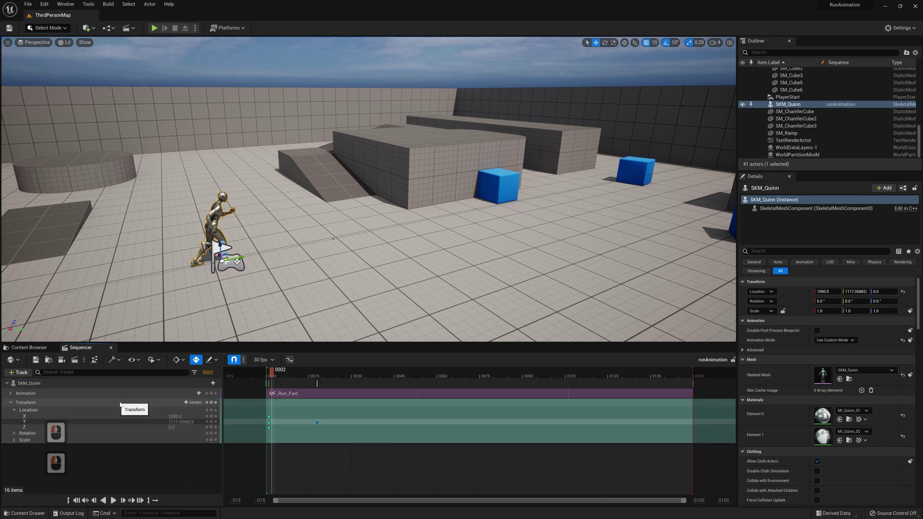
{"action": "left_click", "coordinate": [35, 350]}
{"action": "right_click", "coordinate": [201, 417]}
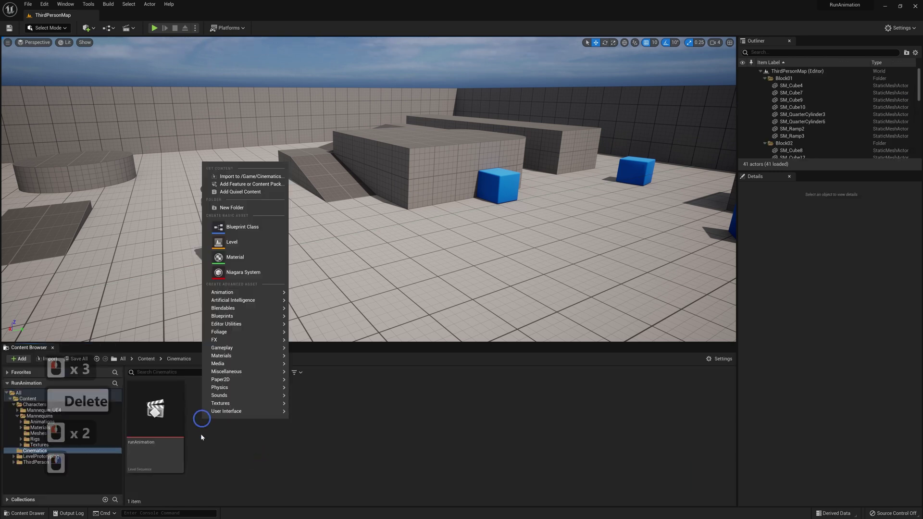
{"action": "mouse_move", "coordinate": [234, 292]}
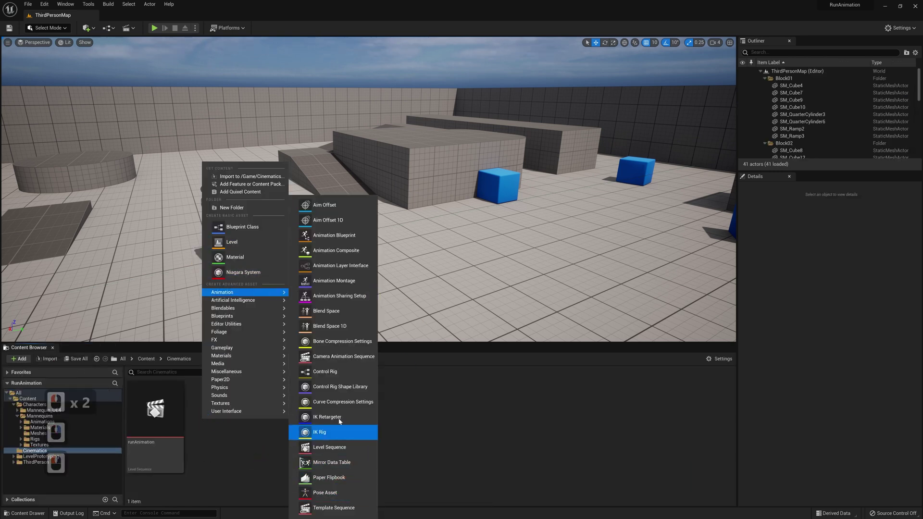
{"action": "left_click", "coordinate": [335, 445]}
{"action": "left_click", "coordinate": [419, 392]}
{"action": "type", "text": "runAnimationGenerated"}
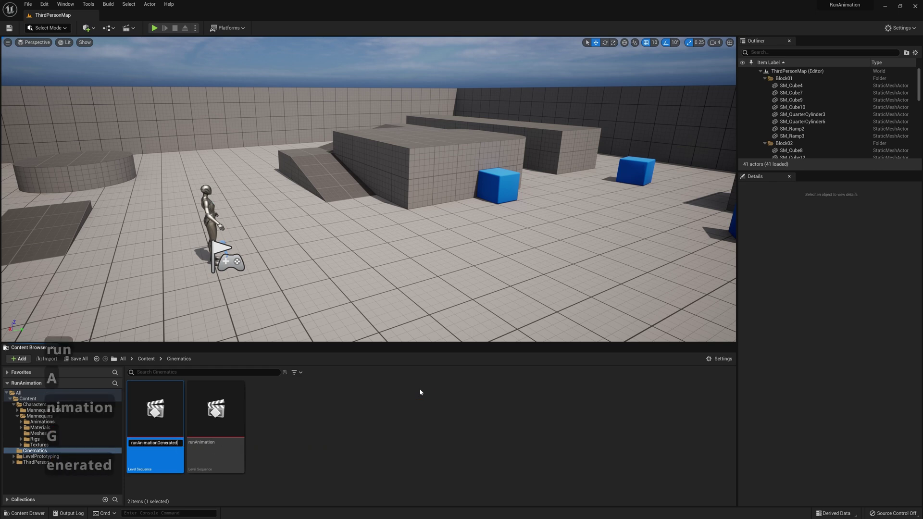
{"action": "key", "text": "Return"}
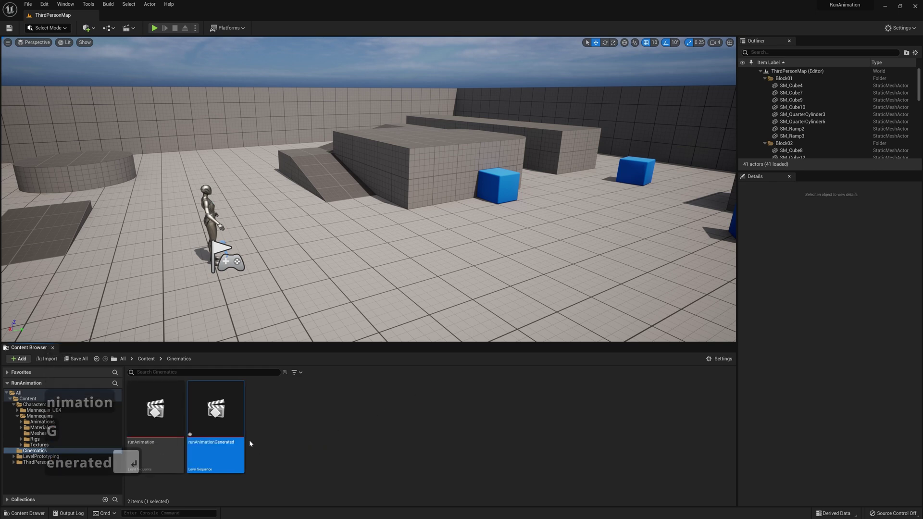
- Open the runAnimationGenerated sequence and add the SKM_Quinn actor from the level to it
{"action": "left_click", "coordinate": [230, 415]}
{"action": "double_click", "coordinate": [230, 415]}
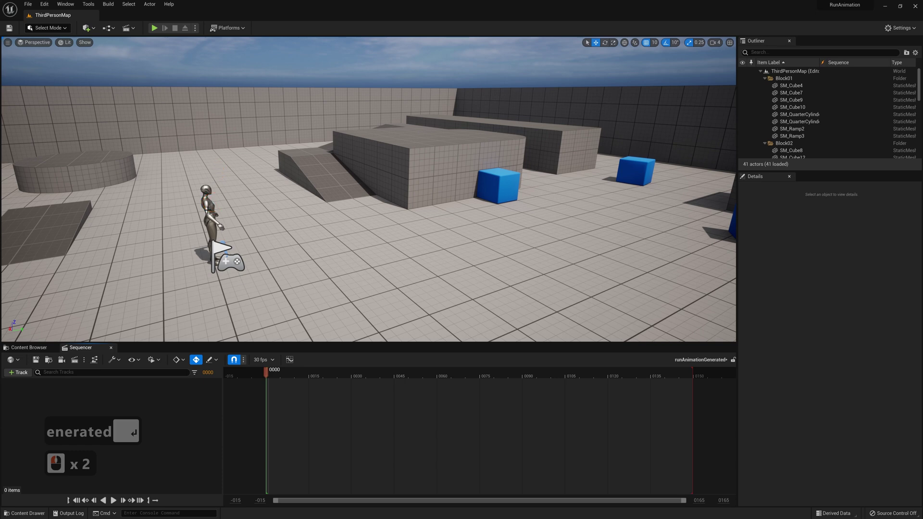
{"action": "left_click", "coordinate": [207, 210]}
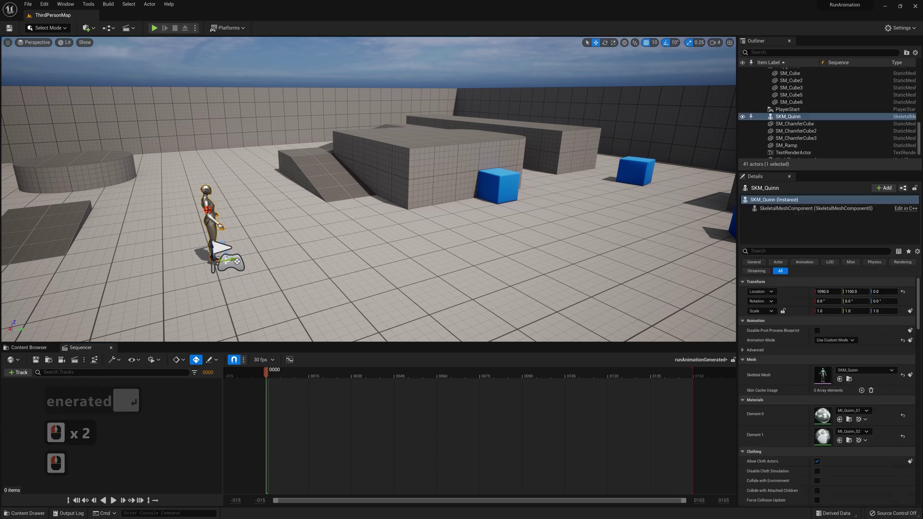
{"action": "left_click", "coordinate": [18, 373]}
{"action": "mouse_move", "coordinate": [18, 384]}
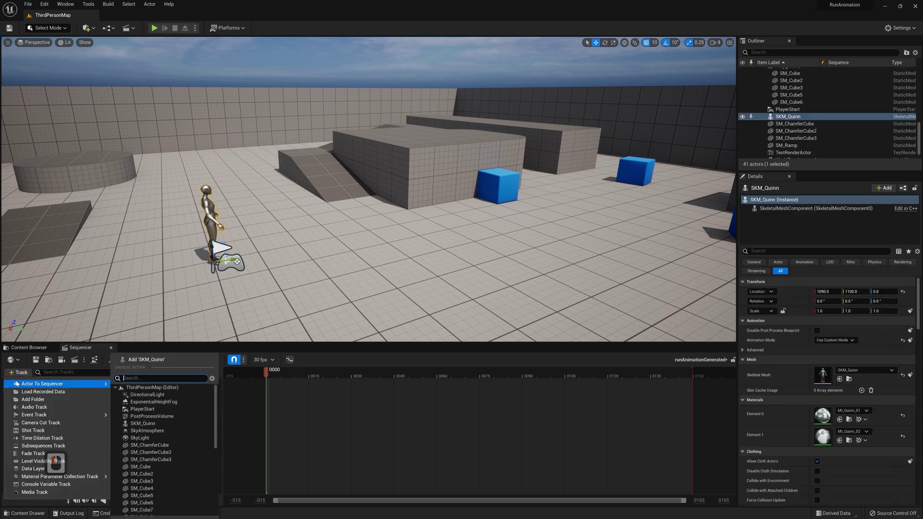
{"action": "left_click", "coordinate": [145, 360]}
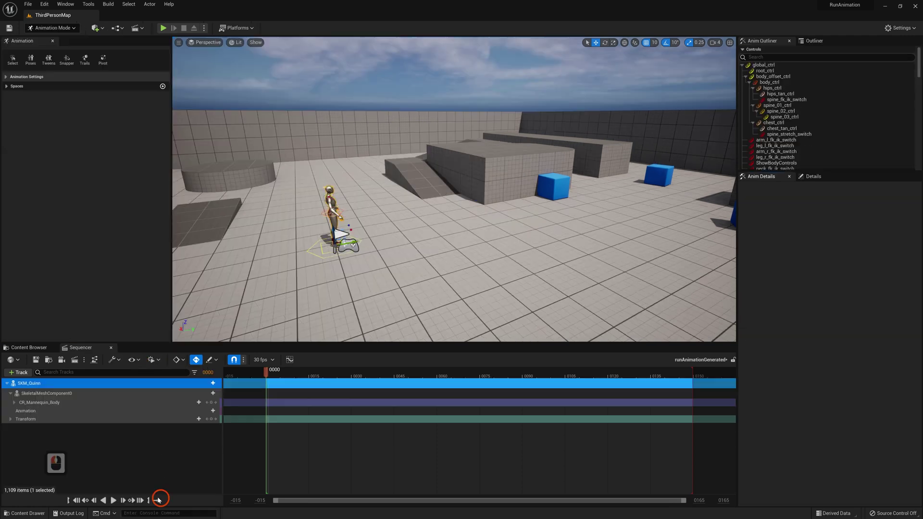
- Delete the SkeletalMeshComponent0 and CR_Mannequin_Body tracks from SKM_Quinn in the sequence
{"action": "left_click", "coordinate": [48, 393]}
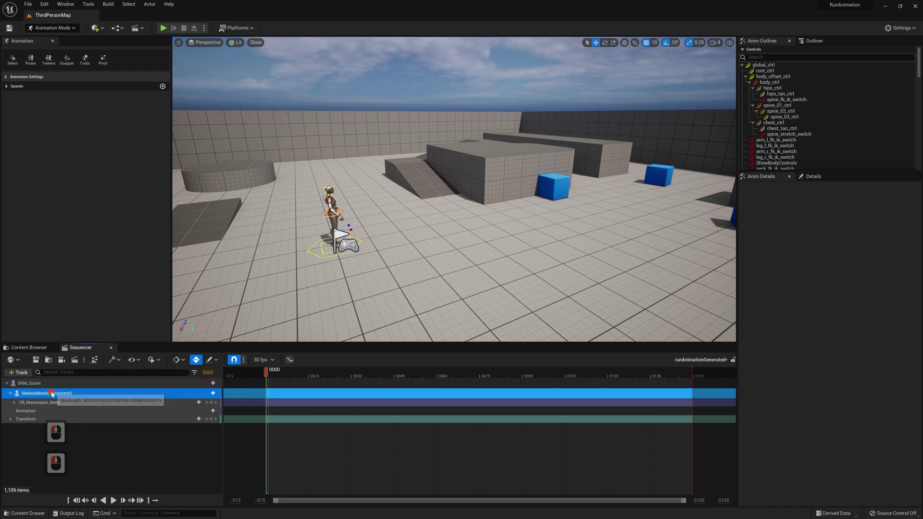
{"action": "left_click", "coordinate": [38, 403], "text": "ctrl"}
{"action": "key", "text": "Delete"}
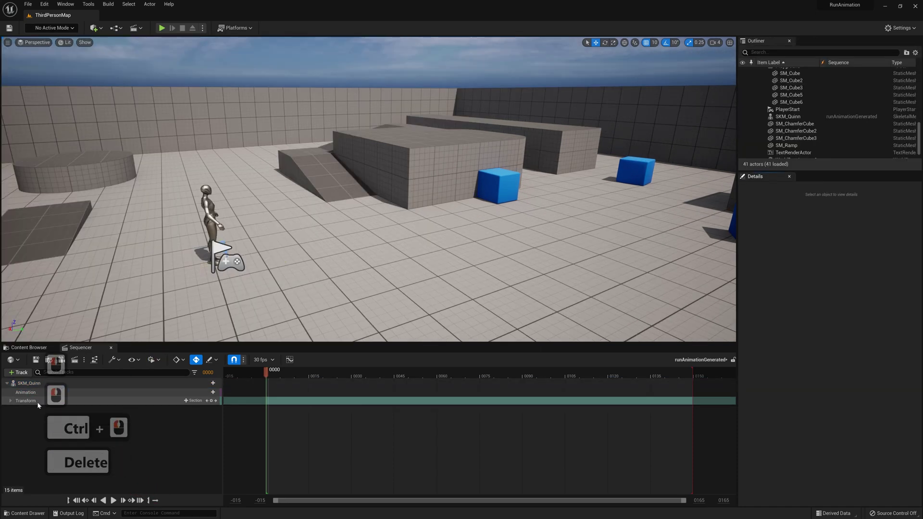
- Save the sequence, close Sequencer and reopen runAnimationGenerated to restore normal viewport selection
{"action": "left_click", "coordinate": [482, 188]}
{"action": "left_click", "coordinate": [342, 183]}
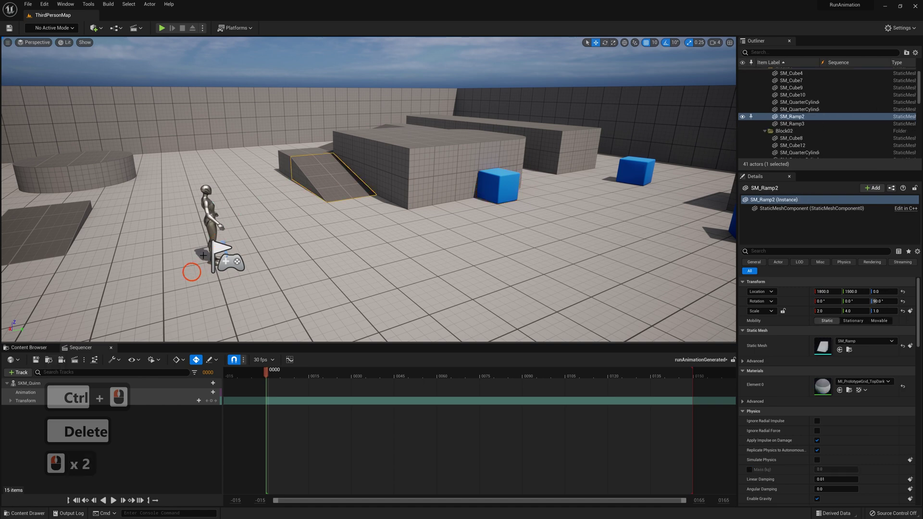
{"action": "left_click", "coordinate": [215, 224]}
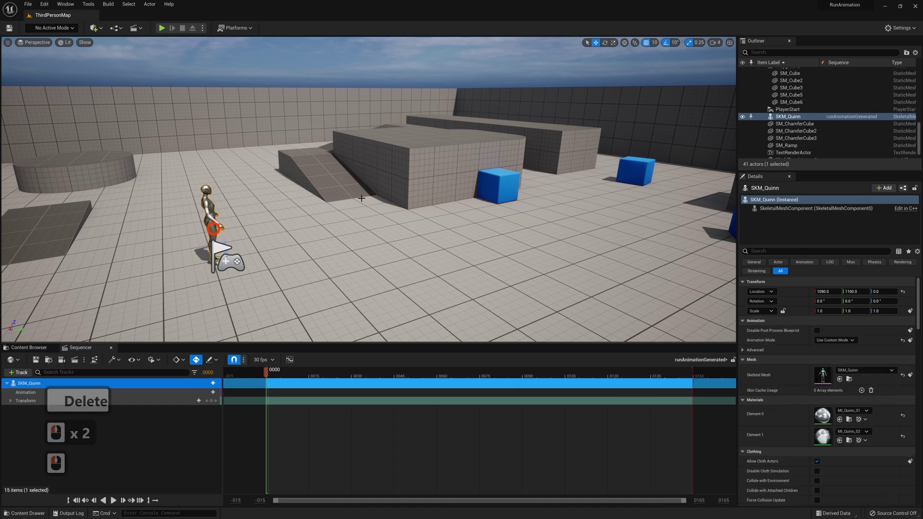
{"action": "left_click", "coordinate": [40, 360]}
{"action": "left_click", "coordinate": [111, 348]}
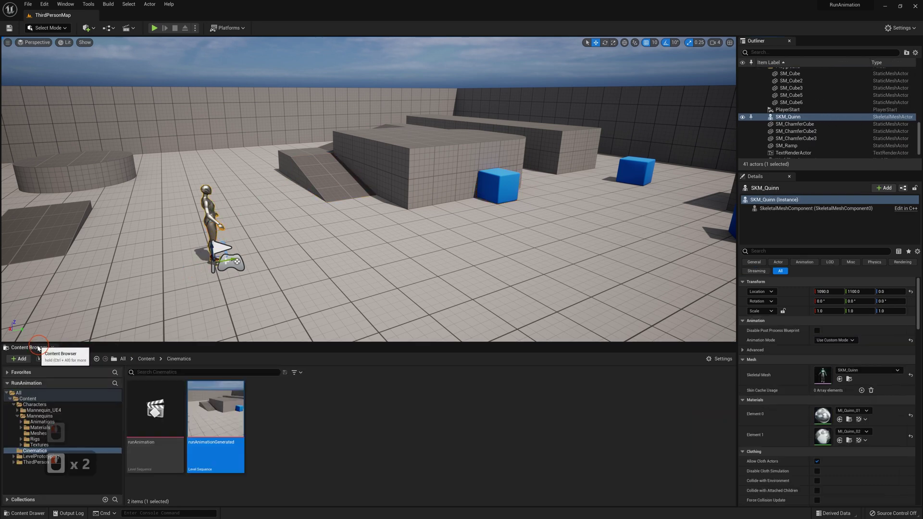
{"action": "double_click", "coordinate": [218, 424]}
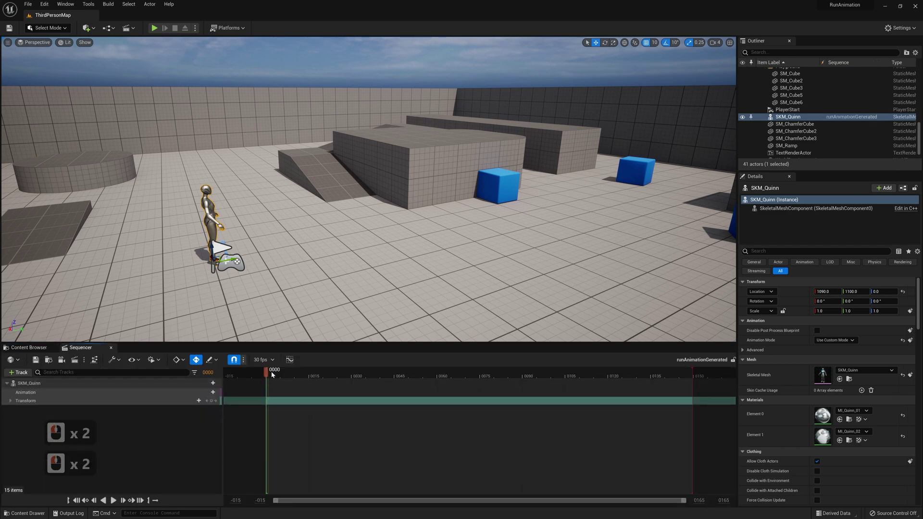
{"action": "left_click", "coordinate": [513, 191]}
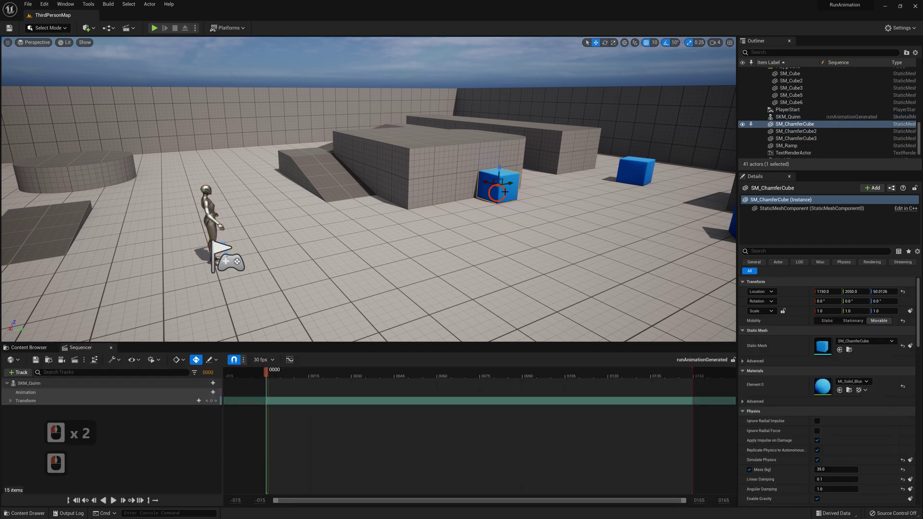
{"action": "left_click", "coordinate": [331, 178]}
- Add the MF_Run_Fwd animation to SKM_Quinn's Animation track at frame 0
{"action": "left_click", "coordinate": [197, 385]}
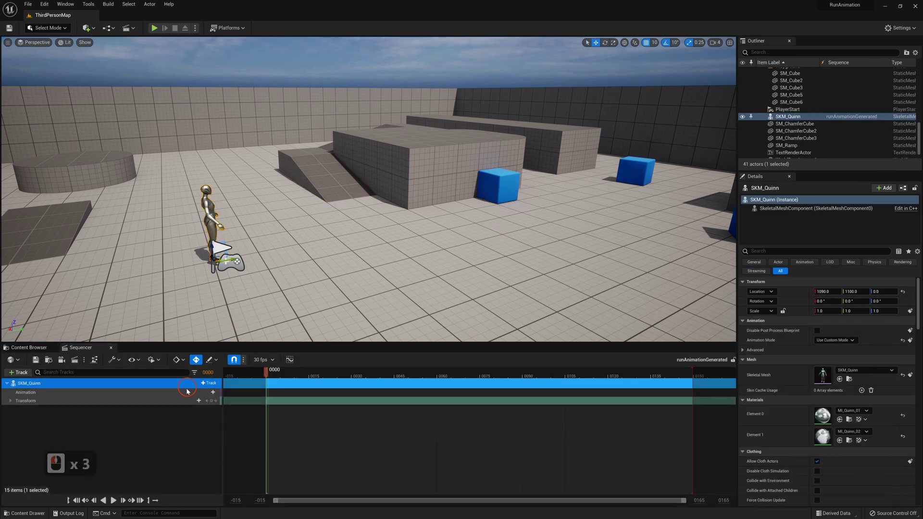
{"action": "left_click", "coordinate": [205, 392]}
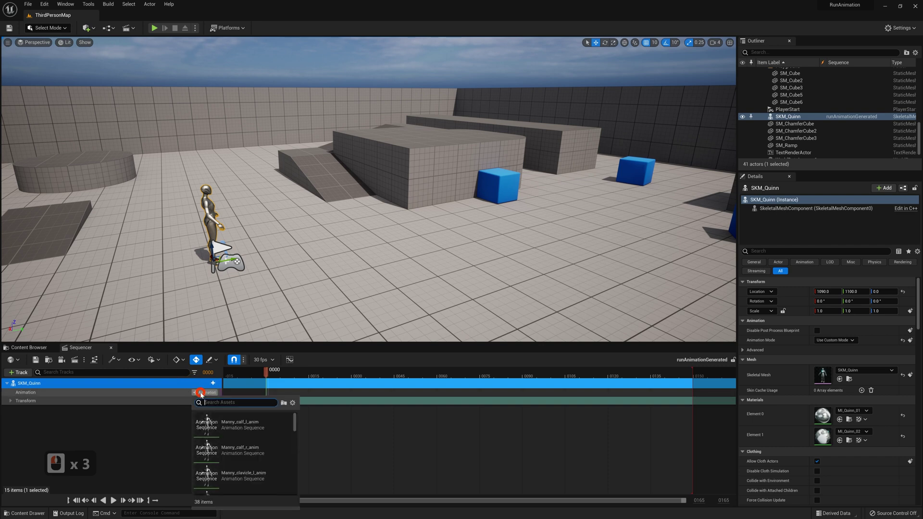
{"action": "type", "text": "run"}
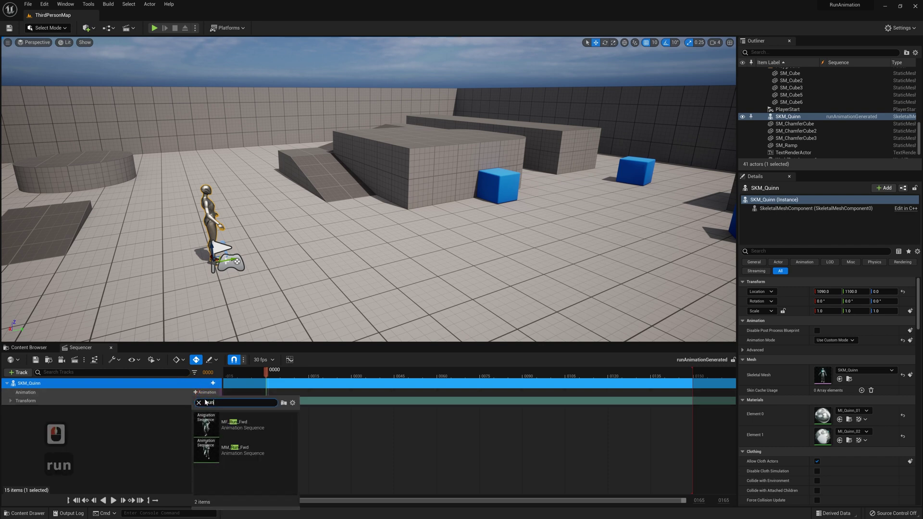
{"action": "left_click", "coordinate": [235, 424]}
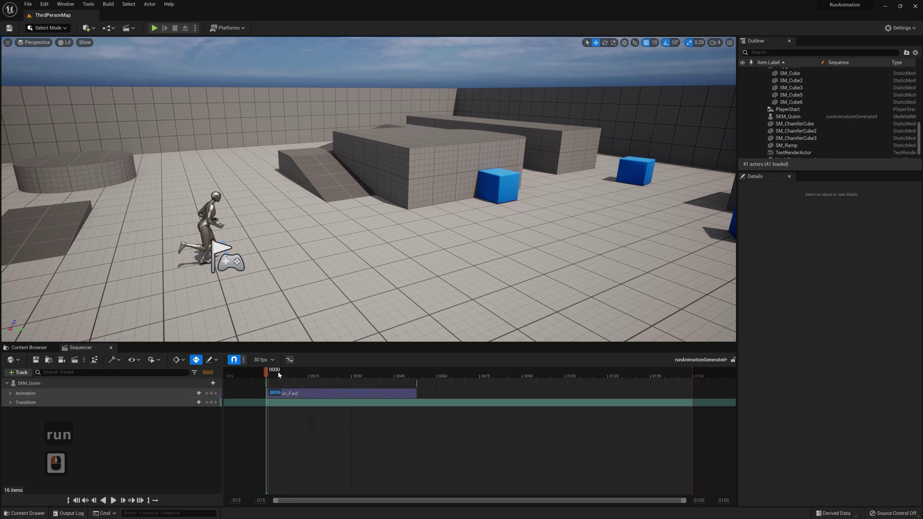
- Extend the MF_Run_Fwd section to frame 150, play it from the start and return to frame 1
{"action": "left_click_drag", "start_coordinate": [278, 375], "coordinate": [329, 371]}
{"action": "left_click_drag", "start_coordinate": [416, 393], "coordinate": [692, 400]}
{"action": "left_click_drag", "start_coordinate": [328, 371], "coordinate": [267, 383]}
{"action": "key", "text": "space"}
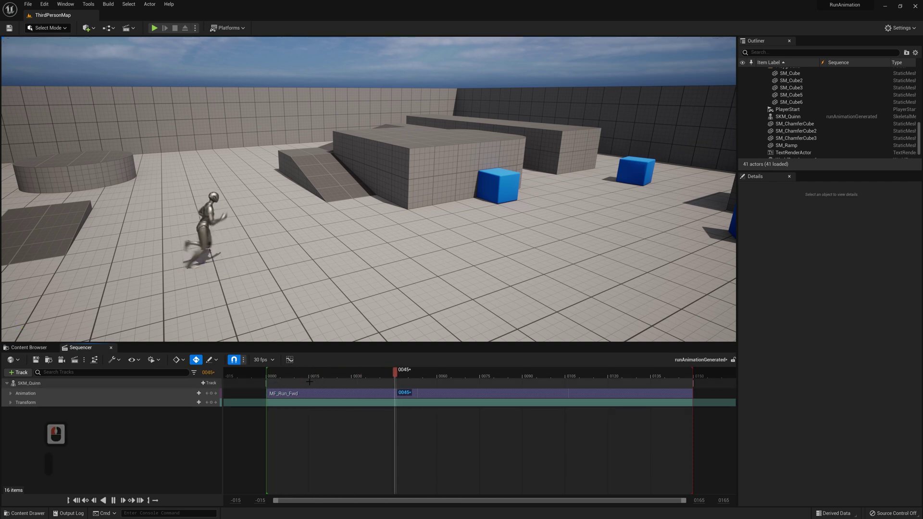
{"action": "key", "text": "space"}
{"action": "left_click_drag", "start_coordinate": [279, 374], "coordinate": [270, 379]}
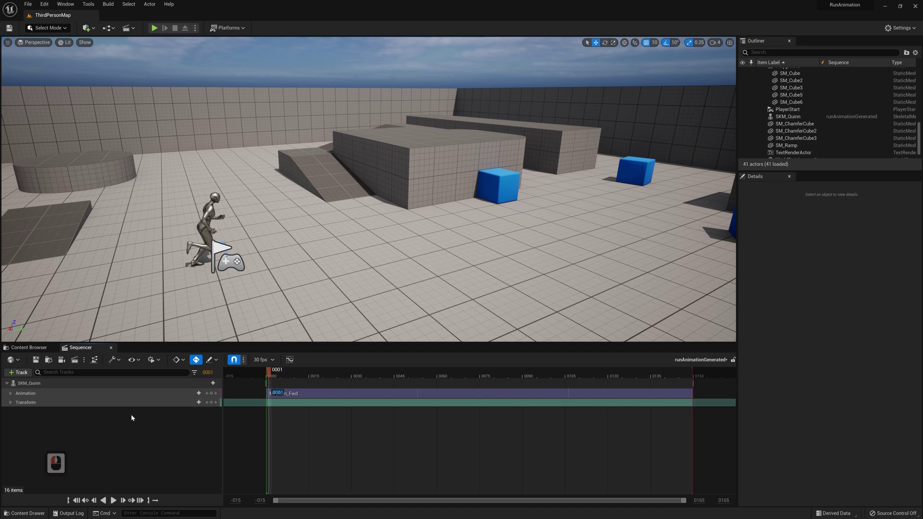
- Import MF_Run_Fwd's root motion keys onto SKM_Quinn's Transform track and play the sequence from the start
{"action": "right_click", "coordinate": [34, 404]}
{"action": "mouse_move", "coordinate": [75, 224]}
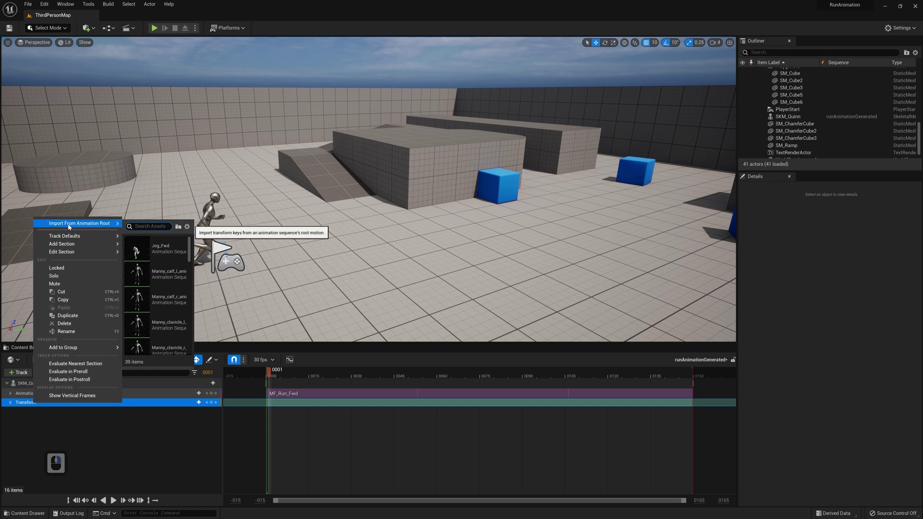
{"action": "type", "text": "run"}
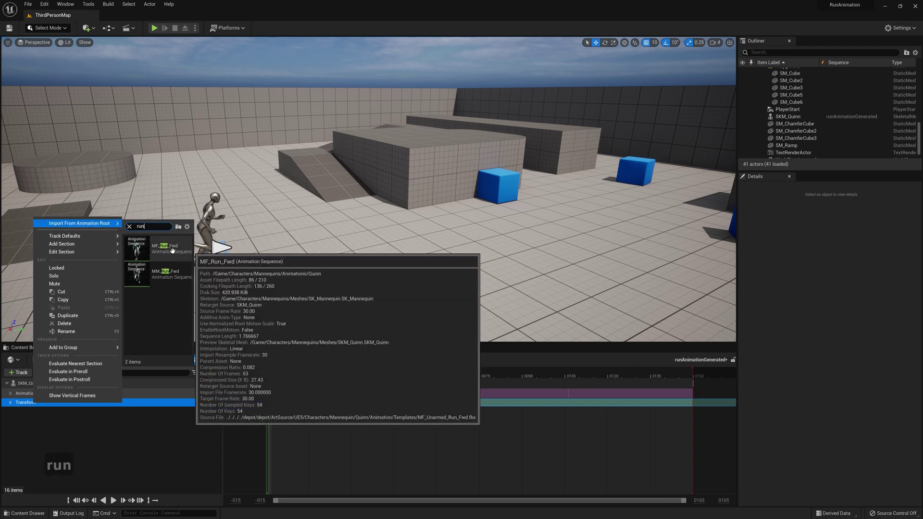
{"action": "left_click", "coordinate": [173, 257]}
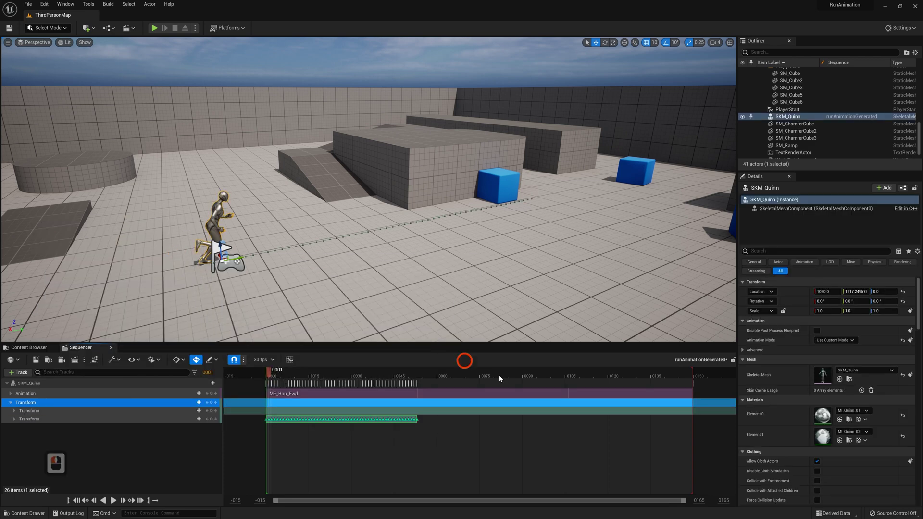
{"action": "left_click_drag", "start_coordinate": [496, 375], "coordinate": [268, 372]}
{"action": "key", "text": "space"}
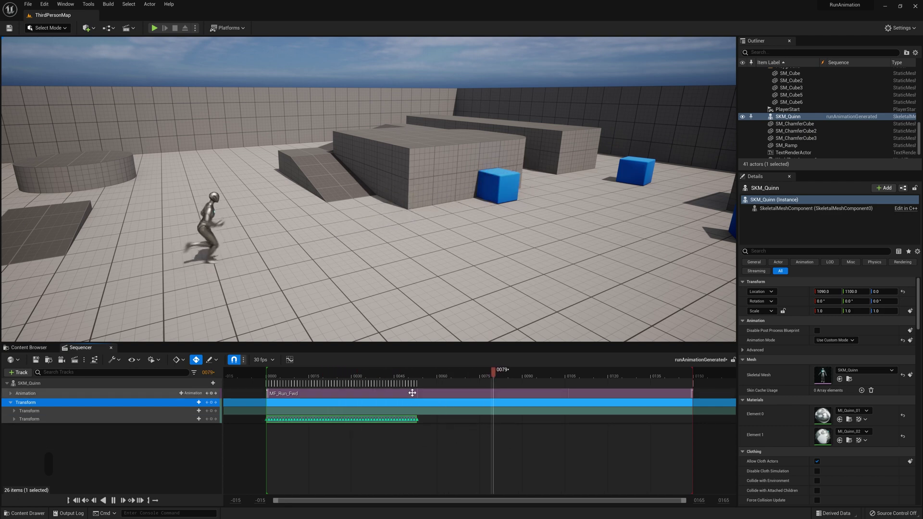
{"action": "left_click", "coordinate": [302, 373]}
{"action": "left_click_drag", "start_coordinate": [294, 378], "coordinate": [289, 378]}
{"action": "key", "text": "space"}
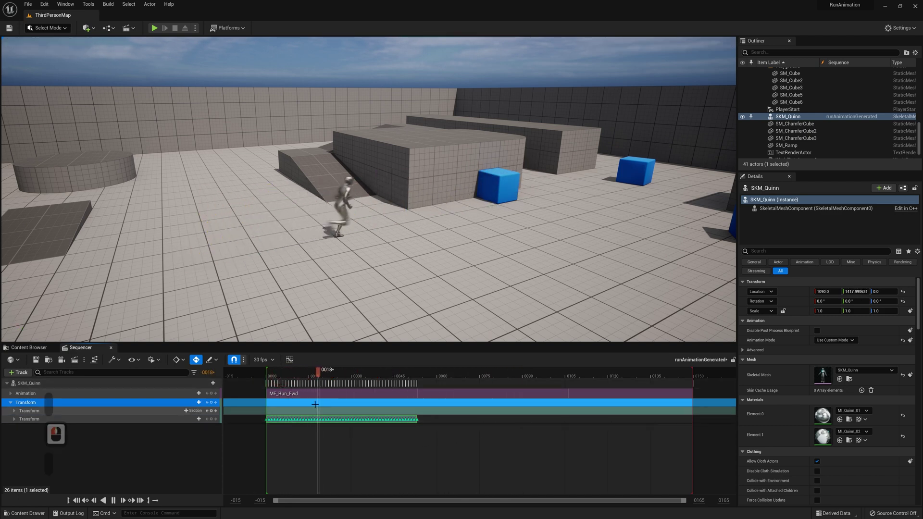
{"action": "key", "text": "space"}
- Extend the imported Transform section to frame 150 and set its post-infinity extrapolation to Cycle with Offset
{"action": "left_click_drag", "start_coordinate": [410, 418], "coordinate": [691, 421]}
{"action": "left_click", "coordinate": [13, 419]}
{"action": "right_click", "coordinate": [416, 419]}
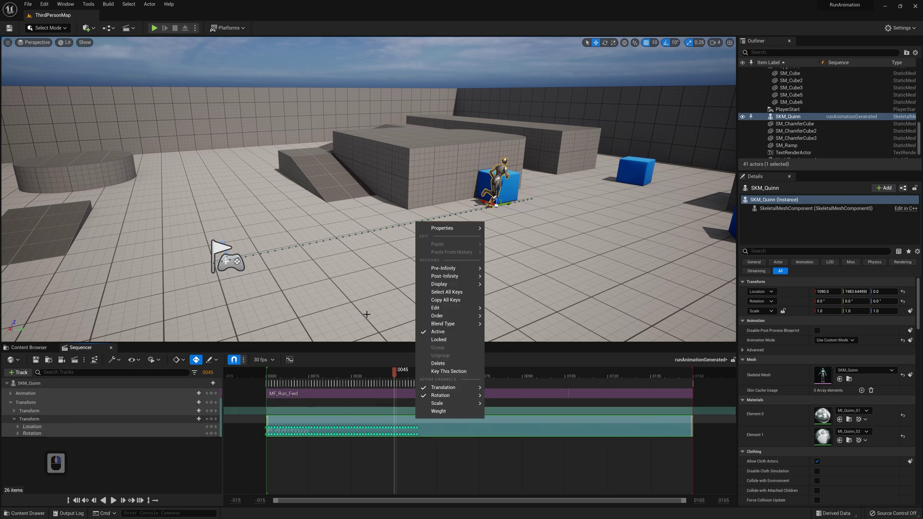
{"action": "mouse_move", "coordinate": [434, 278]}
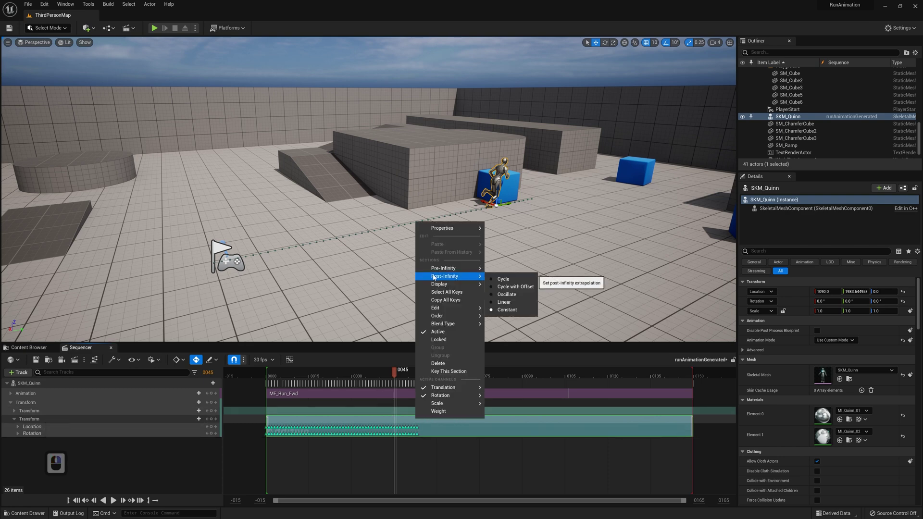
{"action": "left_click", "coordinate": [511, 288]}
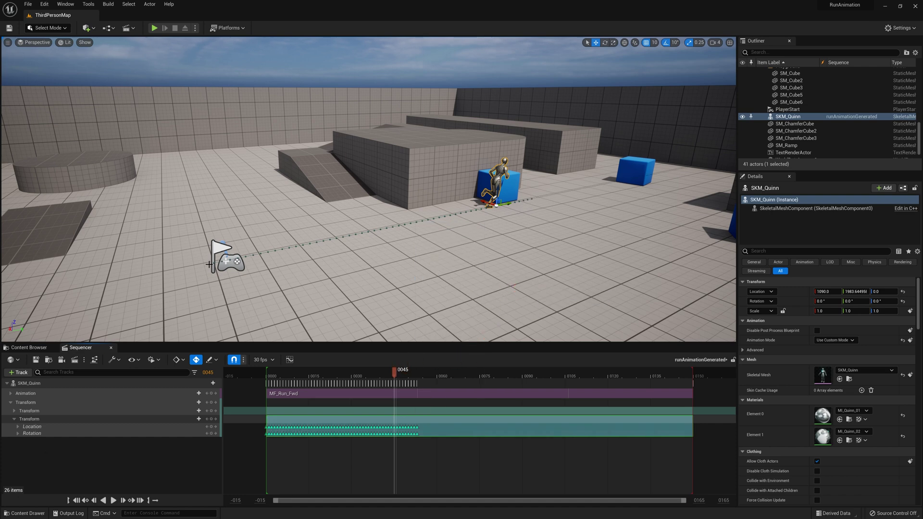
- Play the sequence from near its start, and scrub a close-up of SKM_Quinn's feet to examine foot contact with the floor
{"action": "left_click", "coordinate": [274, 374]}
{"action": "key", "text": "space"}
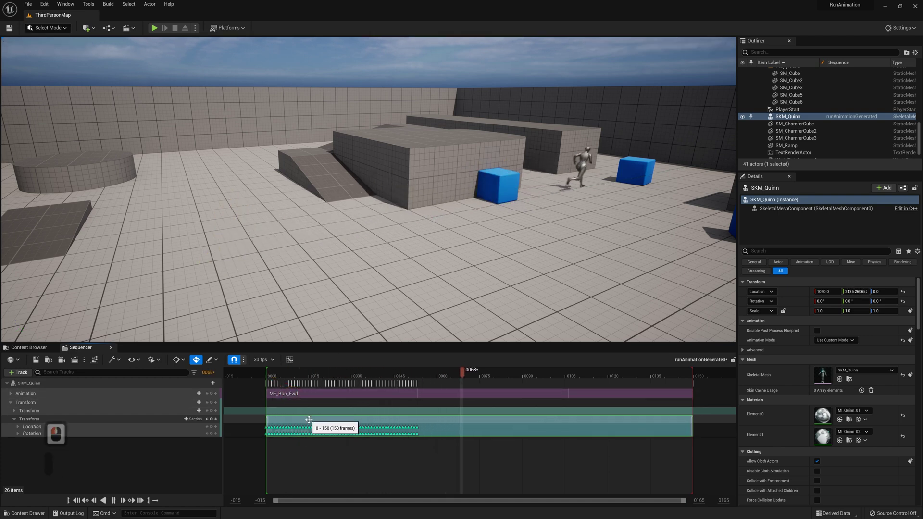
{"action": "key", "text": "space"}
{"action": "left_click", "coordinate": [282, 374]}
{"action": "key", "text": "space"}
{"action": "key", "text": "space"}
{"action": "key", "text": "w"}
{"action": "mouse_move", "coordinate": [353, 276]}
{"action": "right_mouse_down"}
{"action": "mouse_move", "coordinate": [338, 287]}
{"action": "mouse_move", "coordinate": [358, 264]}
{"action": "mouse_move", "coordinate": [355, 293]}
{"action": "right_mouse_up"}
{"action": "key", "text": "w"}
{"action": "key", "text": "q"}
{"action": "key", "text": "d"}
{"action": "key", "text": "d"}
{"action": "key", "text": "q"}
{"action": "left_click_drag", "start_coordinate": [323, 374], "coordinate": [321, 375]}
{"action": "right_click_drag", "start_coordinate": [329, 288], "coordinate": [318, 291]}
{"action": "key", "text": "a"}
{"action": "key", "text": "w"}
{"action": "key", "text": "w"}
{"action": "left_click", "coordinate": [303, 373]}
{"action": "left_click_drag", "start_coordinate": [308, 375], "coordinate": [327, 373]}
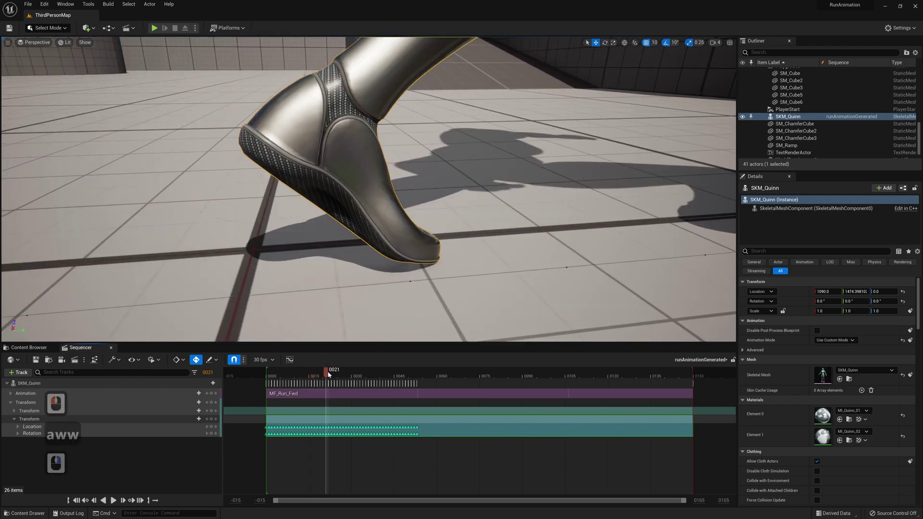
{"action": "right_click_drag", "start_coordinate": [397, 270], "coordinate": [398, 269]}
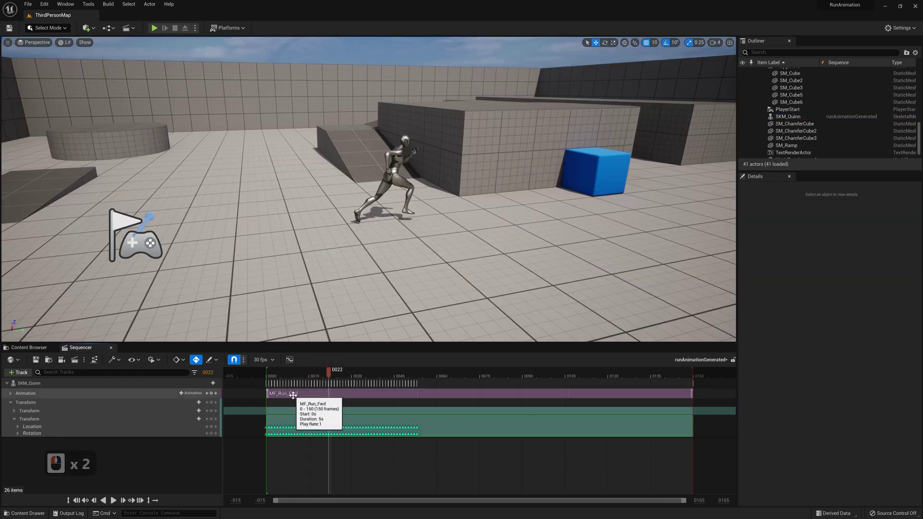
- Open the MF_Run_Fwd animation asset from its section properties and show its Root Motion settings
{"action": "left_click", "coordinate": [293, 395]}
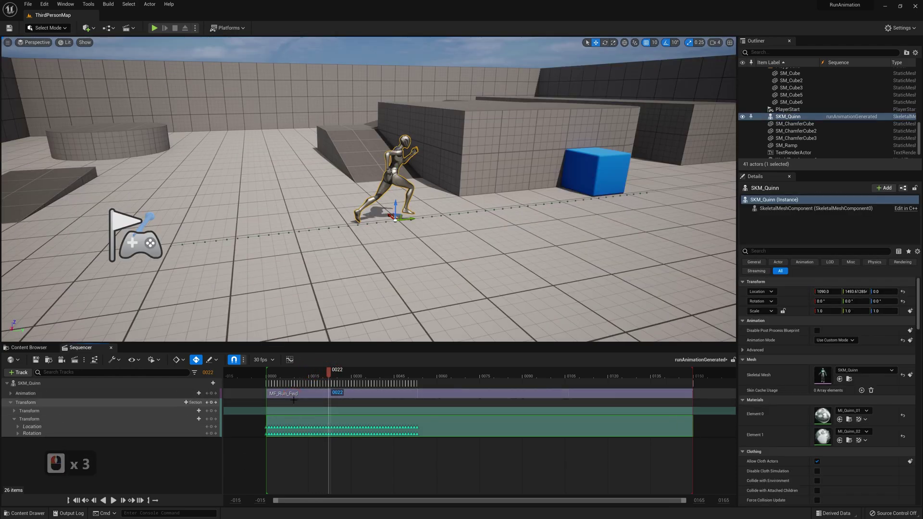
{"action": "right_click", "coordinate": [292, 394]}
{"action": "mouse_move", "coordinate": [361, 190]}
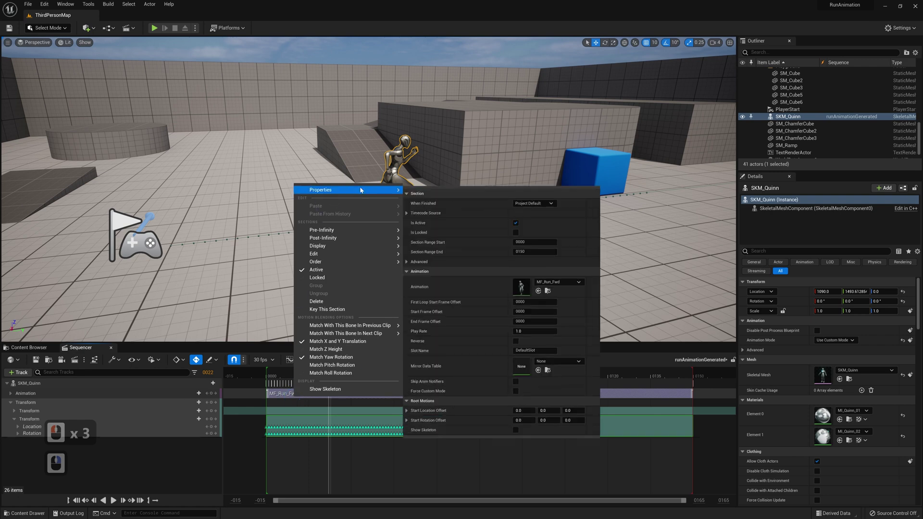
{"action": "double_click", "coordinate": [521, 287]}
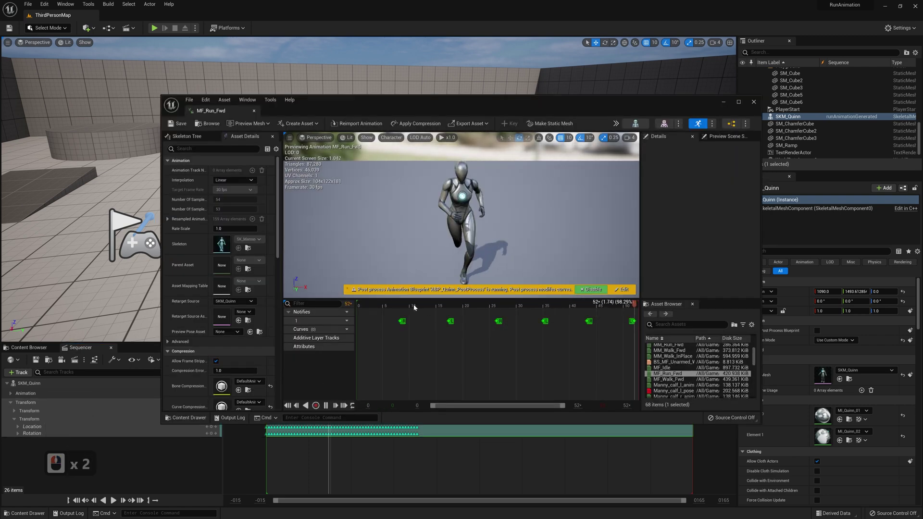
{"action": "left_click", "coordinate": [384, 303]}
{"action": "left_click_drag", "start_coordinate": [445, 107], "coordinate": [415, 76]}
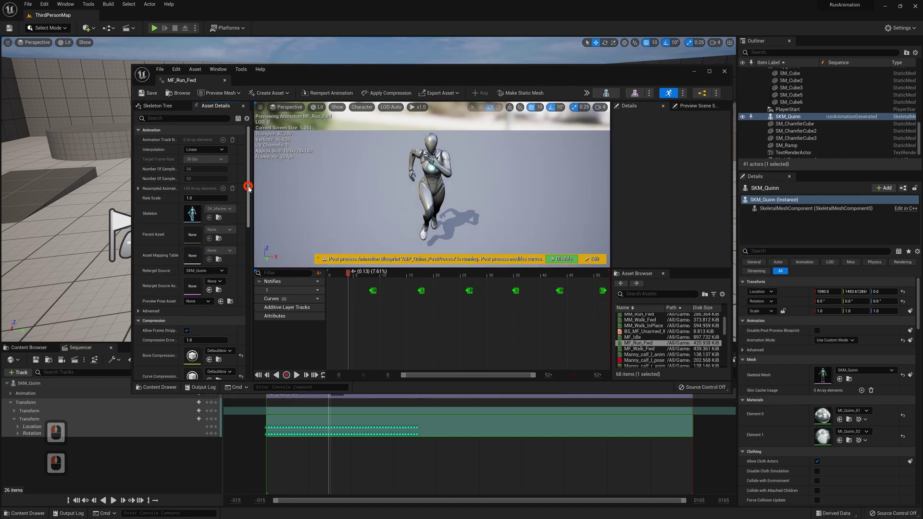
{"action": "left_click_drag", "start_coordinate": [247, 189], "coordinate": [248, 258]}
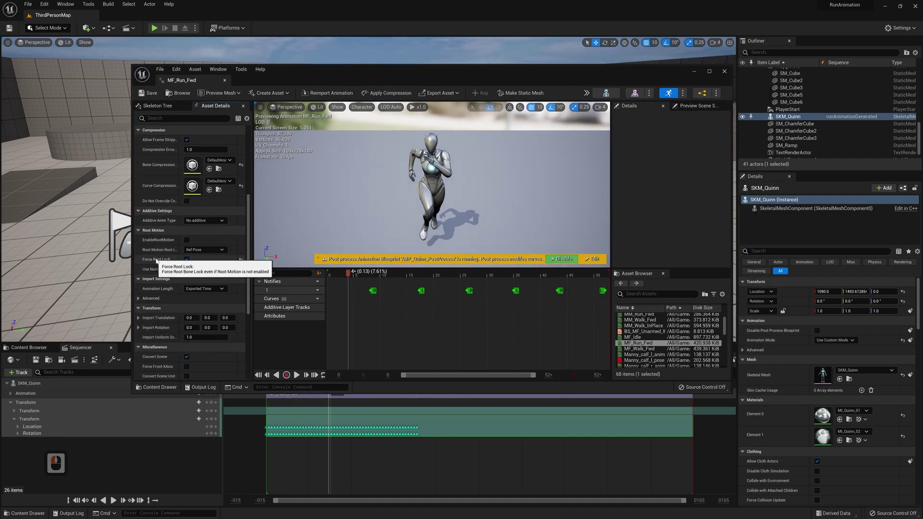
- Disable Force Root Lock on MF_Run_Fwd, scrub the preview from the side, and enable the option again for comparison
{"action": "left_click", "coordinate": [187, 260]}
{"action": "right_click_drag", "start_coordinate": [441, 214], "coordinate": [594, 217]}
{"action": "key", "text": "a"}
{"action": "key", "text": "s"}
{"action": "key", "text": "d"}
{"action": "key", "text": "q"}
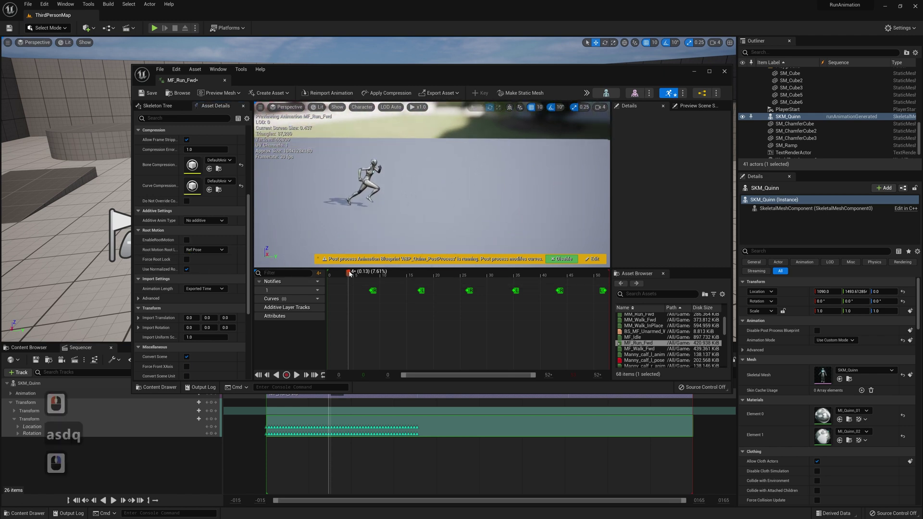
{"action": "mouse_move", "coordinate": [349, 273]}
{"action": "left_mouse_down"}
{"action": "mouse_move", "coordinate": [562, 276]}
{"action": "mouse_move", "coordinate": [327, 280]}
{"action": "mouse_move", "coordinate": [551, 276]}
{"action": "mouse_move", "coordinate": [345, 276]}
{"action": "left_mouse_up"}
{"action": "left_click", "coordinate": [185, 260]}
{"action": "left_click_drag", "start_coordinate": [345, 276], "coordinate": [339, 277]}
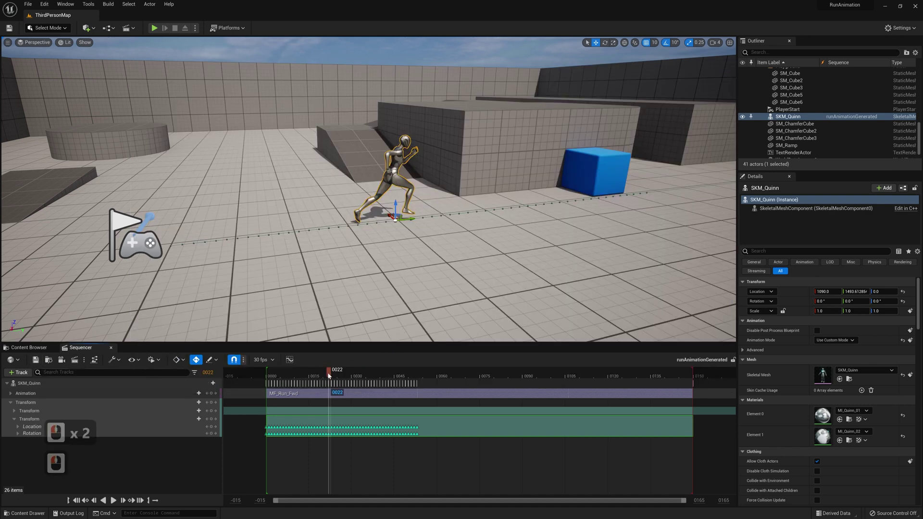
- Play runAnimationGenerated from around frame 12, stop playback and close Sequencer
{"action": "left_click_drag", "start_coordinate": [329, 371], "coordinate": [301, 371]}
{"action": "key", "text": "space"}
{"action": "key", "text": "space"}
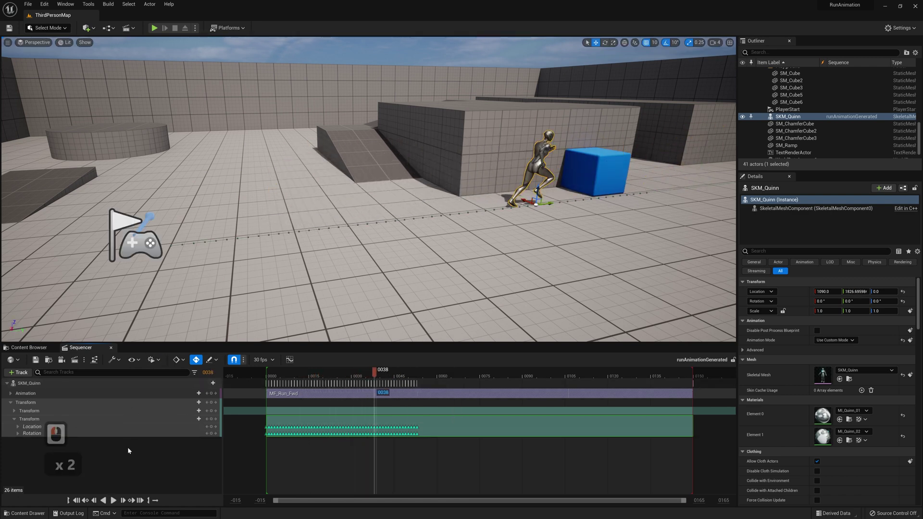
{"action": "left_click", "coordinate": [117, 352]}
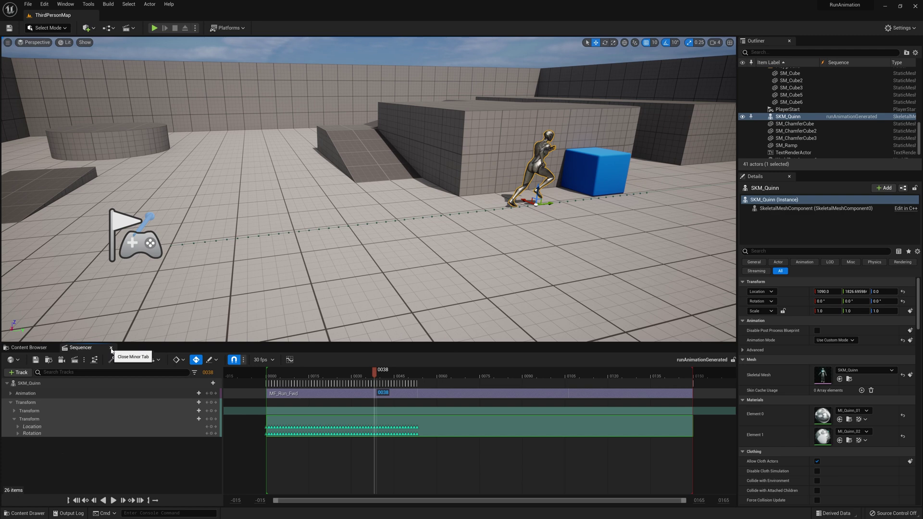
{"action": "left_click", "coordinate": [354, 449]}
- Enable the Take Recorder plugin and restart the editor, saving the modified MF_Run_Fwd asset
{"action": "left_click", "coordinate": [40, 5]}
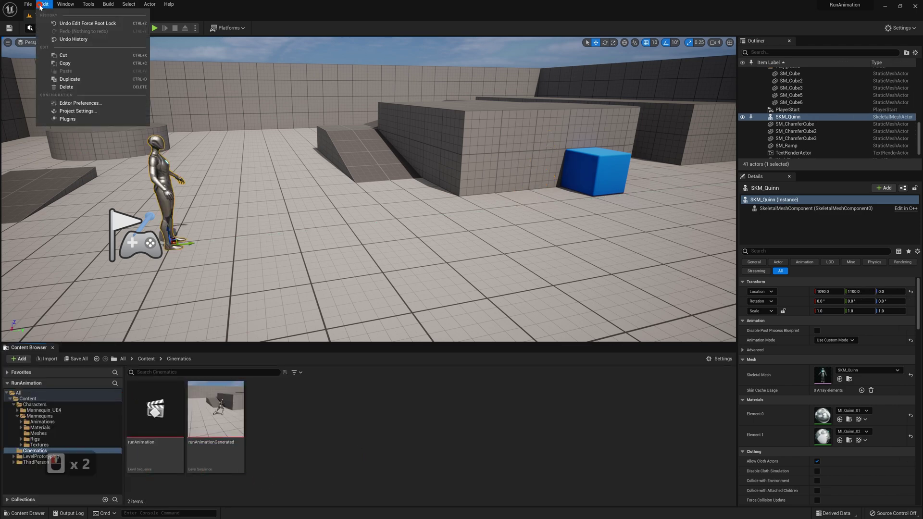
{"action": "left_click", "coordinate": [74, 119]}
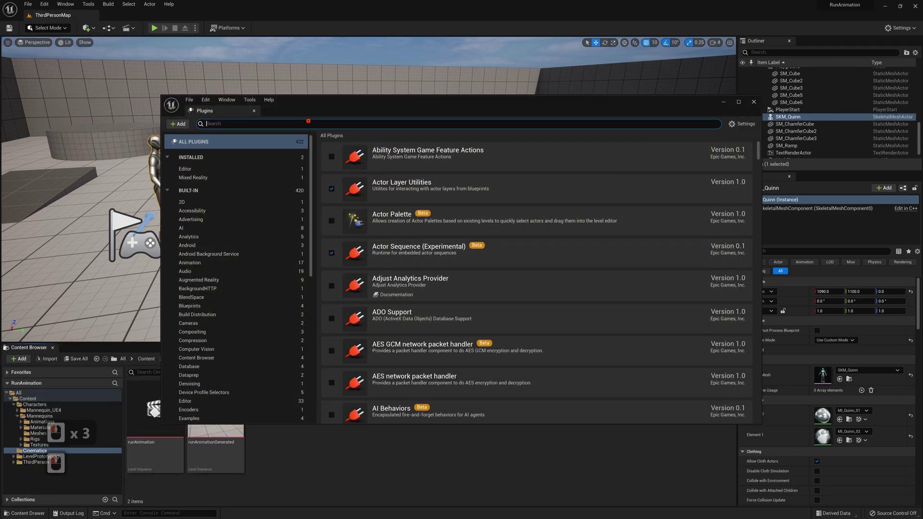
{"action": "left_click", "coordinate": [308, 123]}
{"action": "type", "text": "take record"}
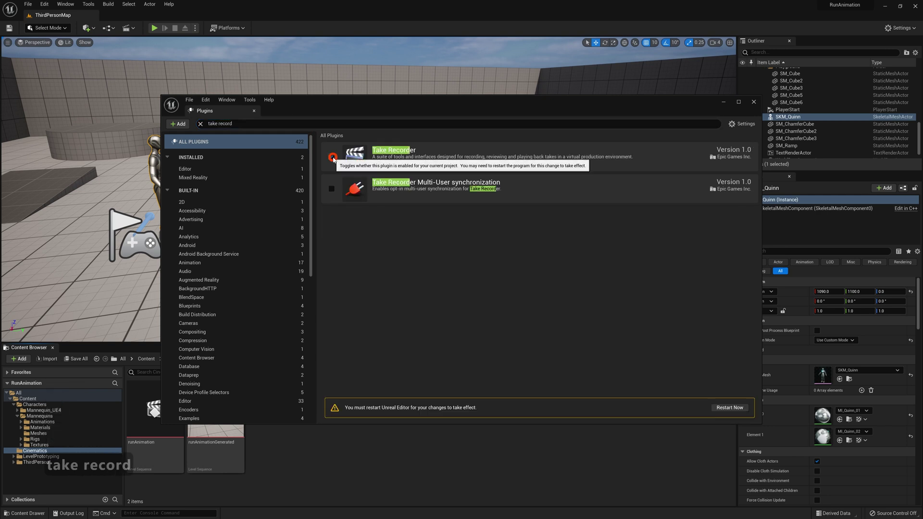
{"action": "left_click", "coordinate": [487, 260]}
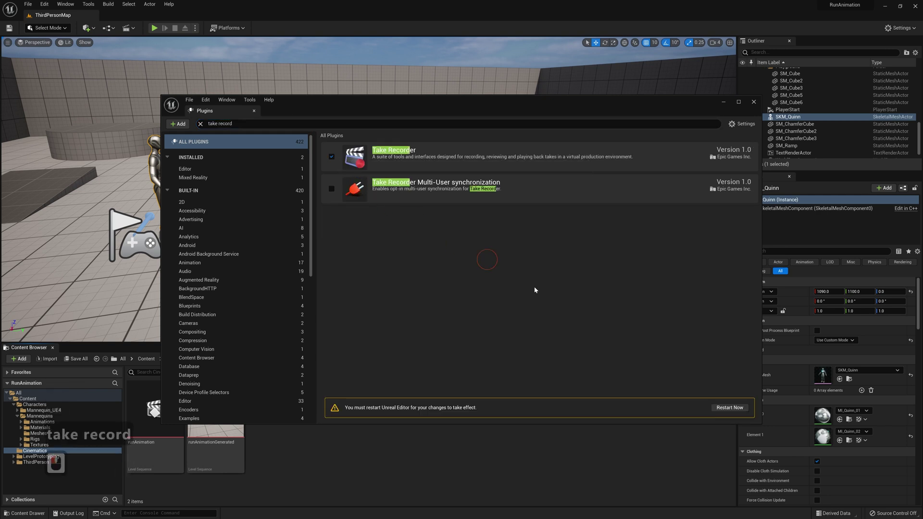
{"action": "left_click", "coordinate": [728, 408]}
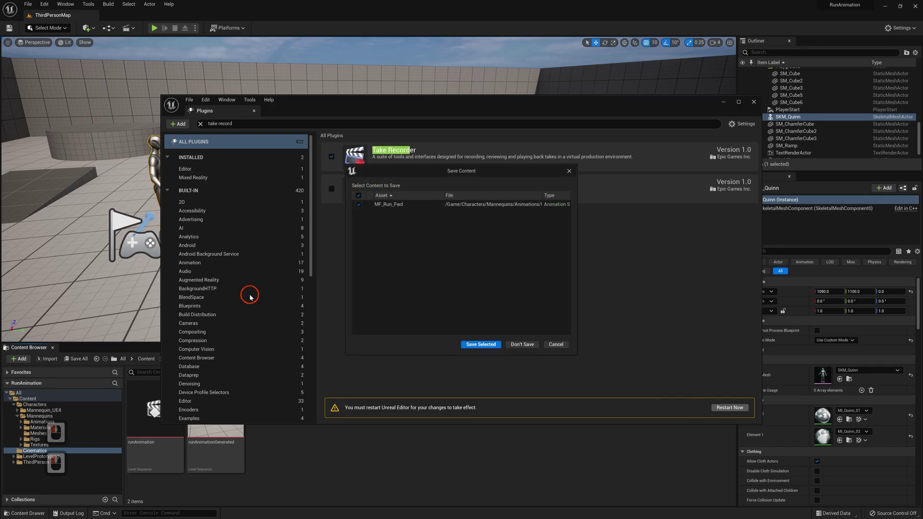
{"action": "left_click", "coordinate": [492, 344]}
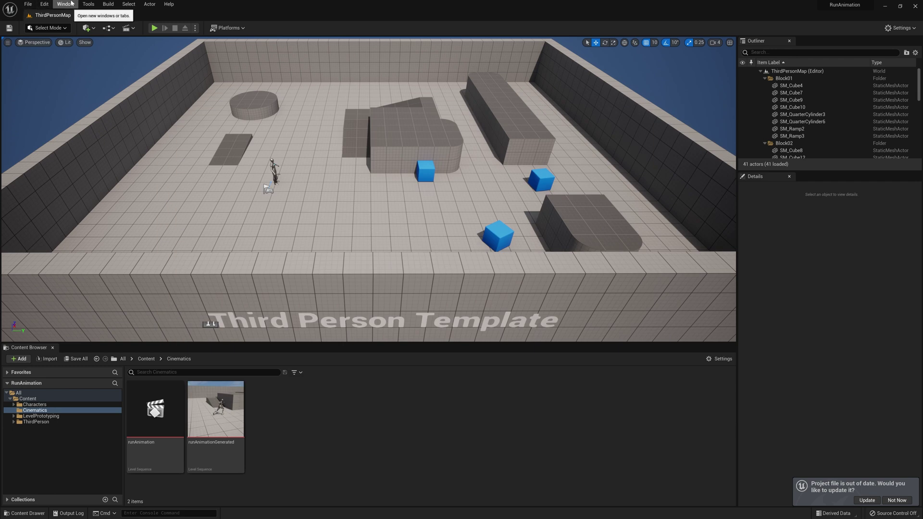
- Open Take Recorder and add Player as a recording source, framing SKM_Quinn in the viewport
{"action": "left_click", "coordinate": [66, 4]}
{"action": "mouse_move", "coordinate": [82, 24]}
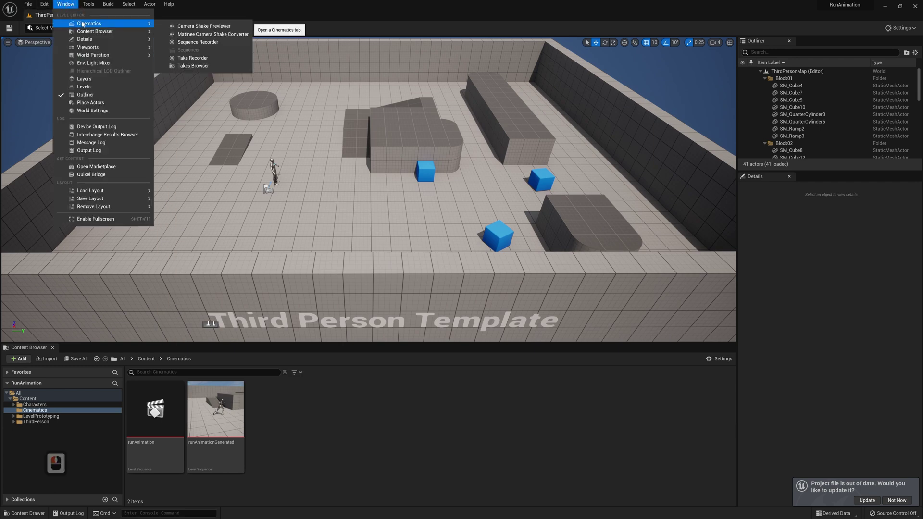
{"action": "left_click", "coordinate": [191, 59]}
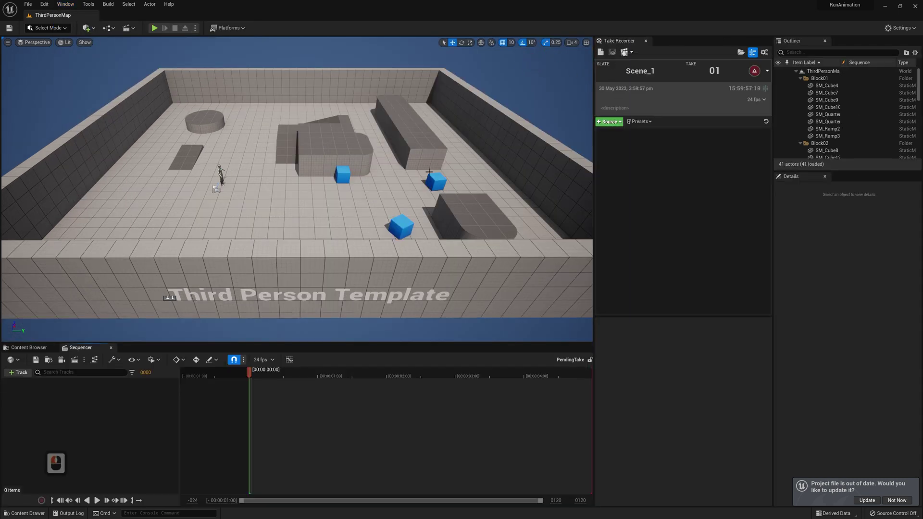
{"action": "key", "text": "w"}
{"action": "key", "text": "a"}
{"action": "right_click_drag", "start_coordinate": [316, 194], "coordinate": [274, 232]}
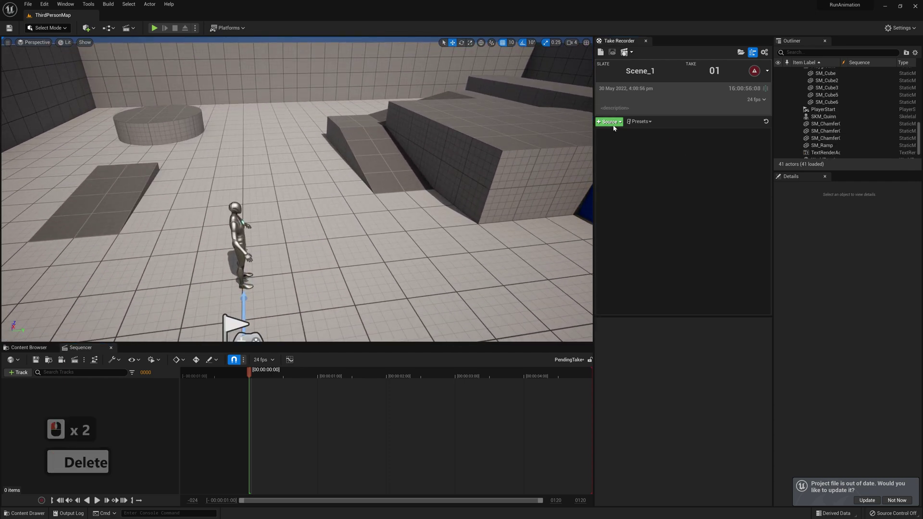
{"action": "left_click", "coordinate": [613, 125]}
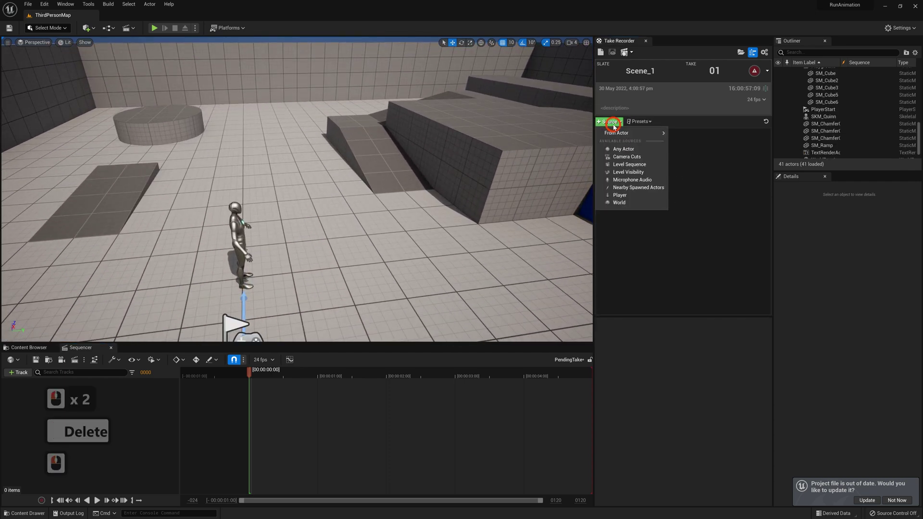
{"action": "left_click", "coordinate": [621, 195]}
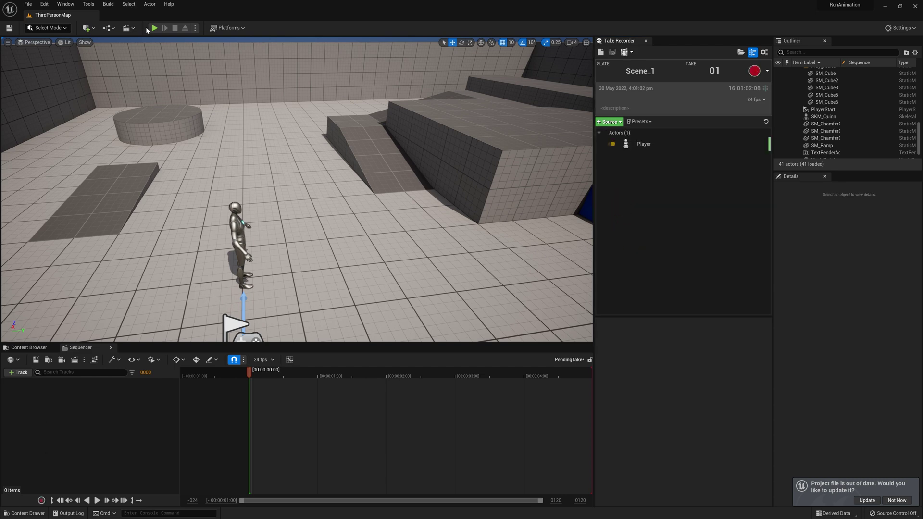
- Start playing the level in the viewport and take control of the player character near SKM_Quinn
{"action": "left_click", "coordinate": [153, 28]}
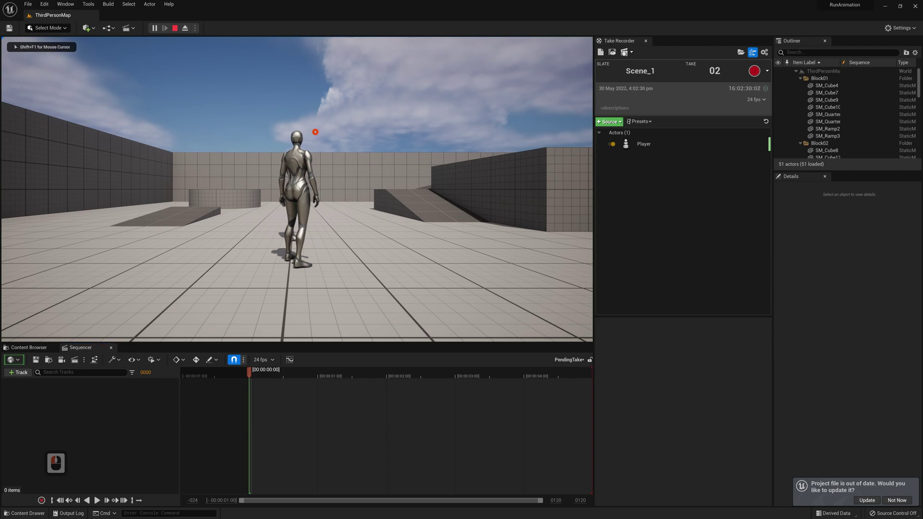
{"action": "left_click", "coordinate": [315, 131]}
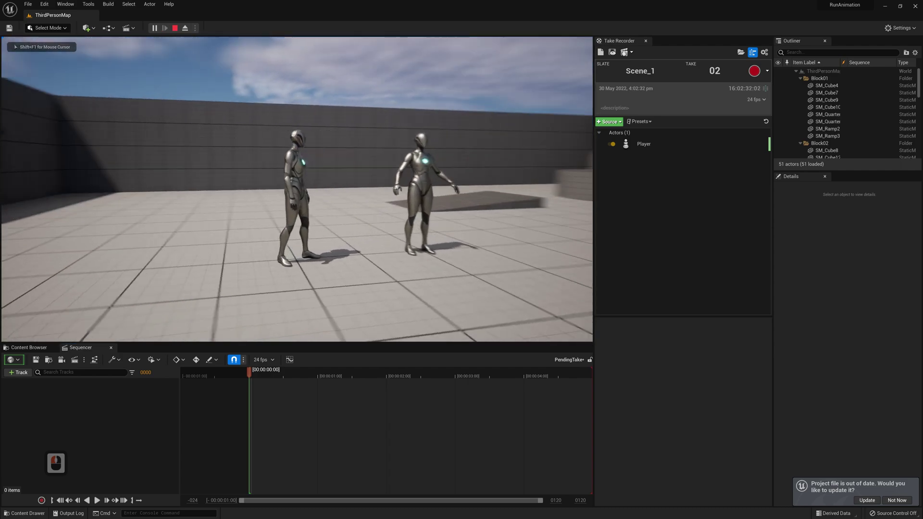
{"action": "key", "text": "space"}
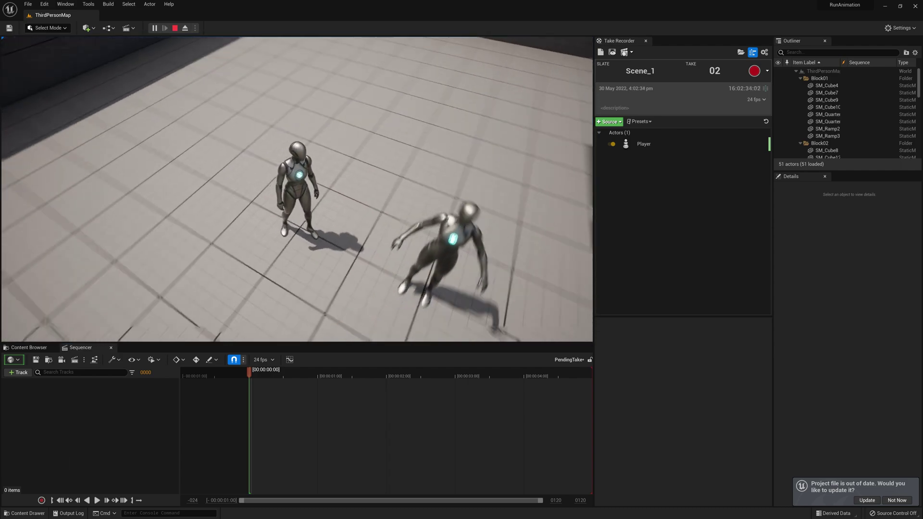
{"action": "key", "text": "w"}
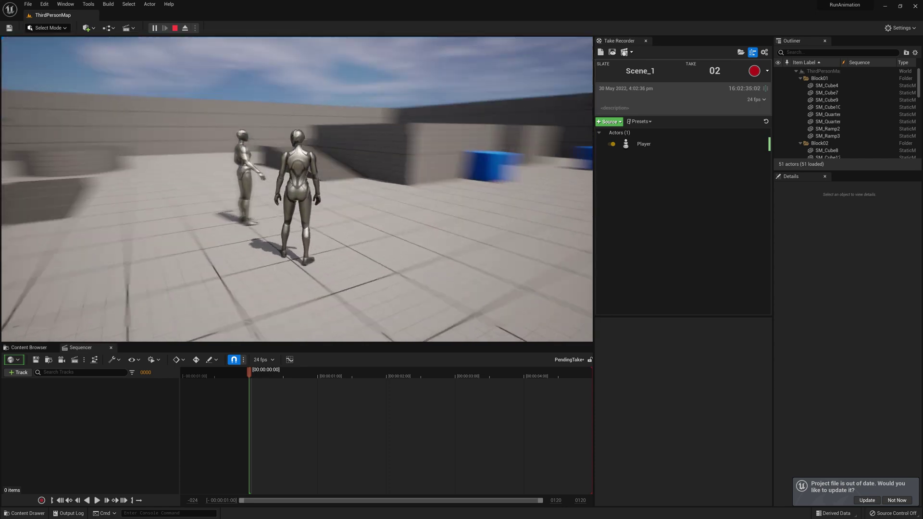
- Run the player character around the level and stop it beside SKM_Quinn, facing the same direction
{"action": "key", "text": "s"}
{"action": "key", "text": "a"}
{"action": "key", "text": "w"}
{"action": "key", "text": "d"}
{"action": "key", "text": "s"}
{"action": "key", "text": "a"}
{"action": "key", "text": "a"}
{"action": "key", "text": "w"}
{"action": "key", "text": "w"}
{"action": "key", "text": "w"}
{"action": "key", "text": "w"}
{"action": "key", "text": "d"}
{"action": "key", "text": "w"}
{"action": "key", "text": "w"}
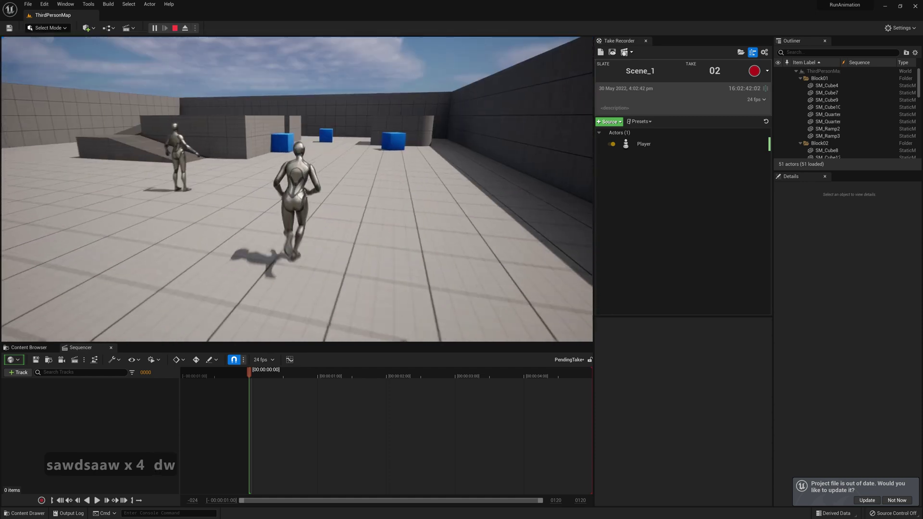
{"action": "key", "text": "s"}
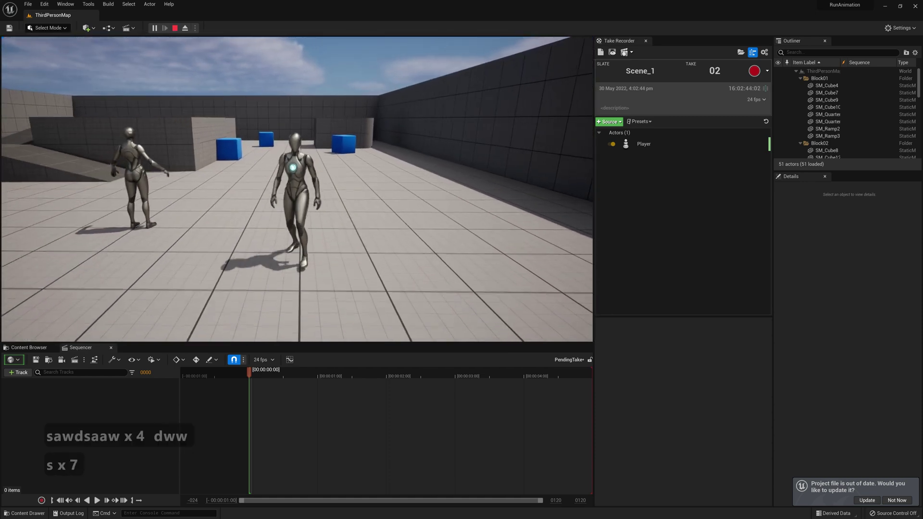
{"action": "key", "text": "a"}
{"action": "key", "text": "w"}
- Record take 02 of Scene_1 while controlling the player as it runs around the level, and end the play session
{"action": "key", "text": "F8"}
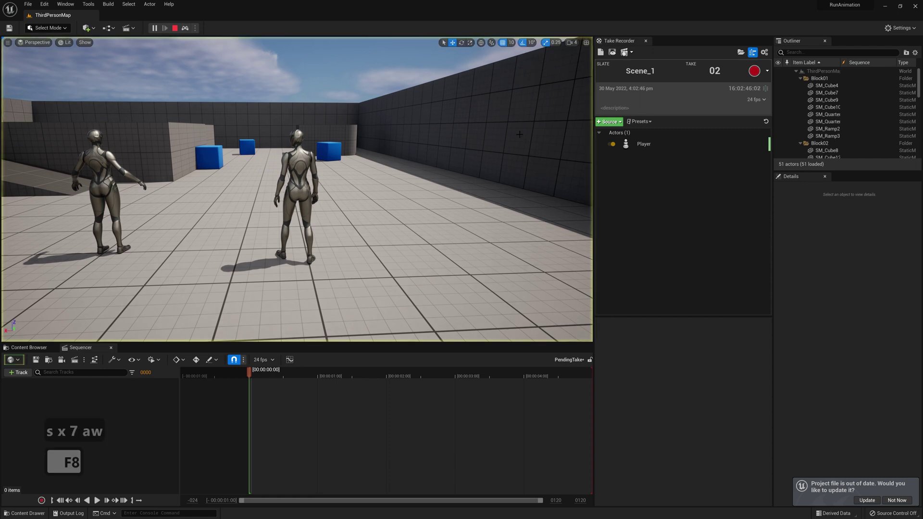
{"action": "left_click", "coordinate": [754, 72]}
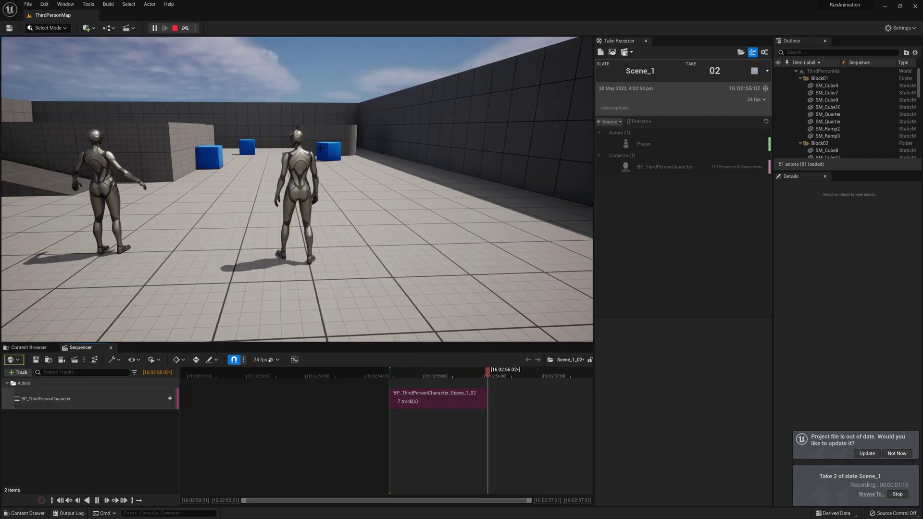
{"action": "key", "text": "F8"}
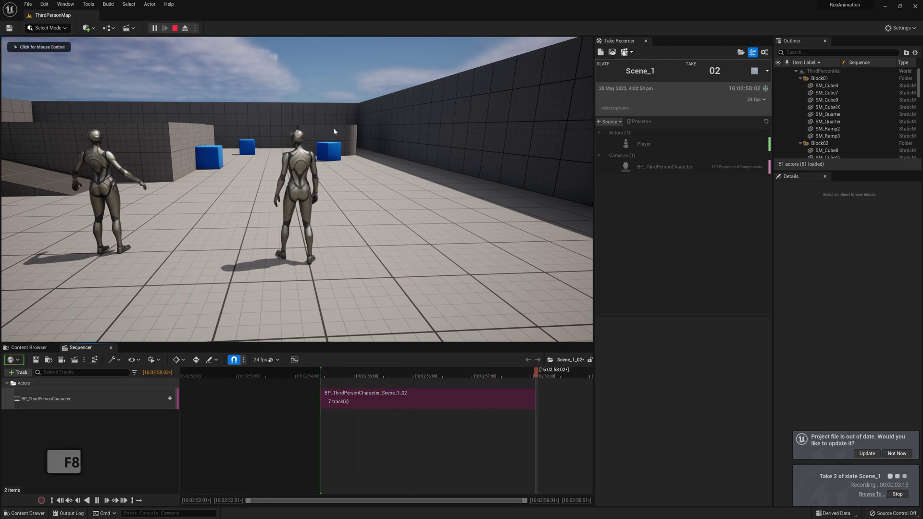
{"action": "left_click", "coordinate": [300, 127]}
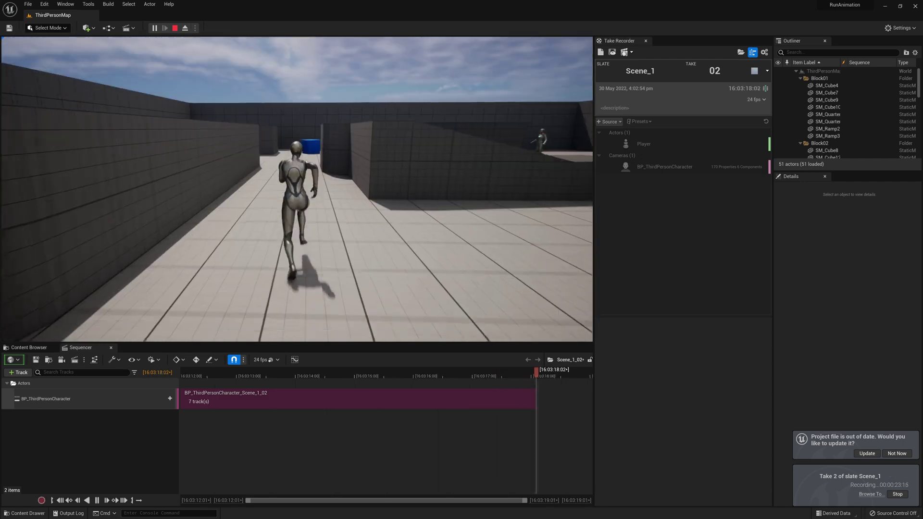
{"action": "key", "text": "Escape"}
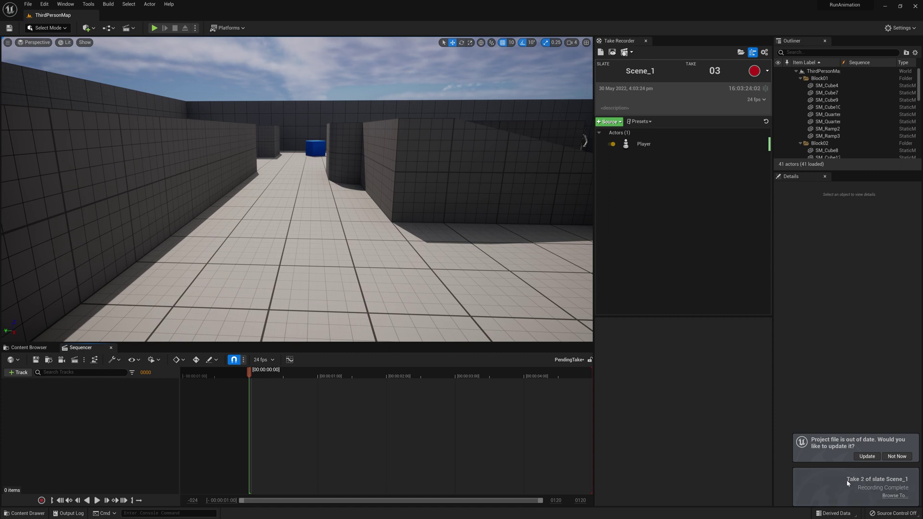
- Open the recorded Scene_1_02 level sequence, lock the viewport to its camera cuts and scrub through the take
{"action": "left_click", "coordinate": [895, 495]}
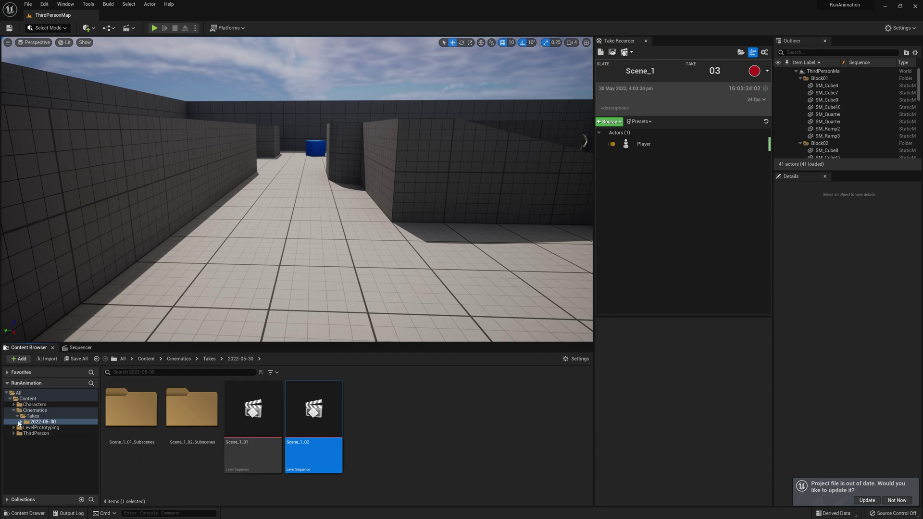
{"action": "double_click", "coordinate": [321, 413]}
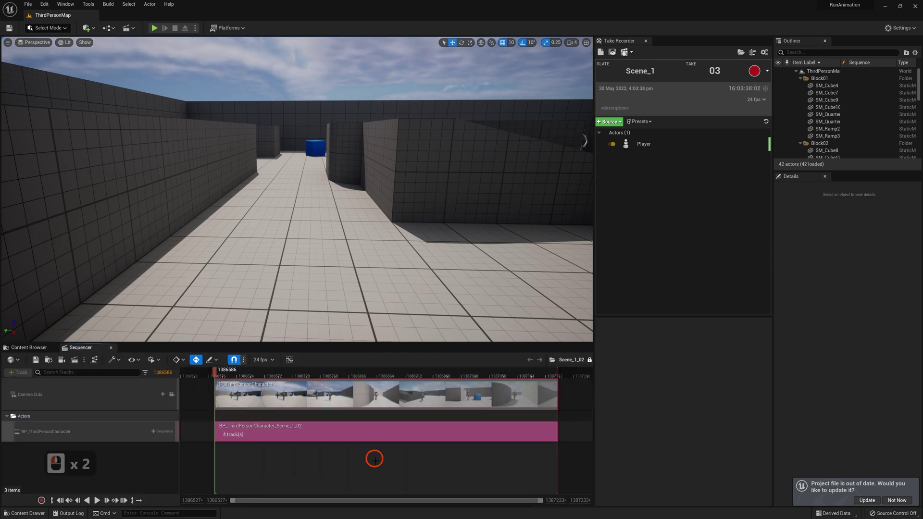
{"action": "left_click", "coordinate": [171, 395]}
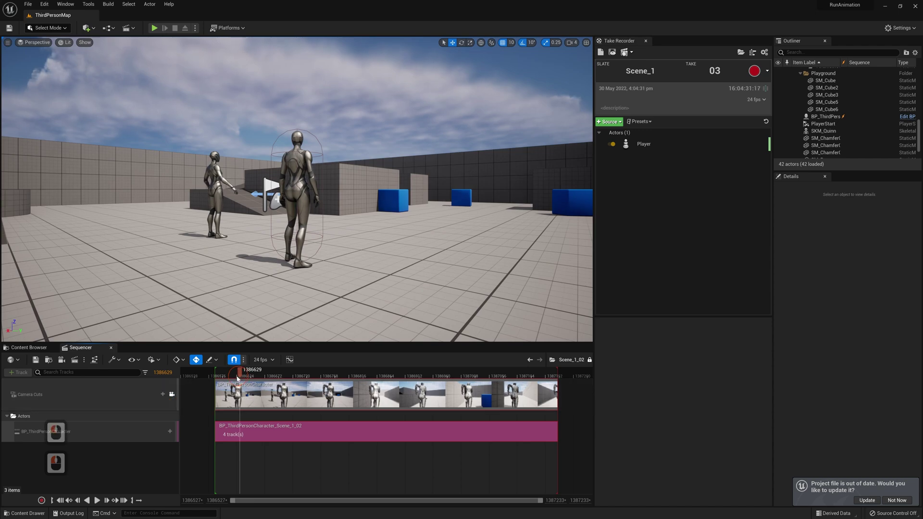
{"action": "left_click_drag", "start_coordinate": [256, 379], "coordinate": [431, 380]}
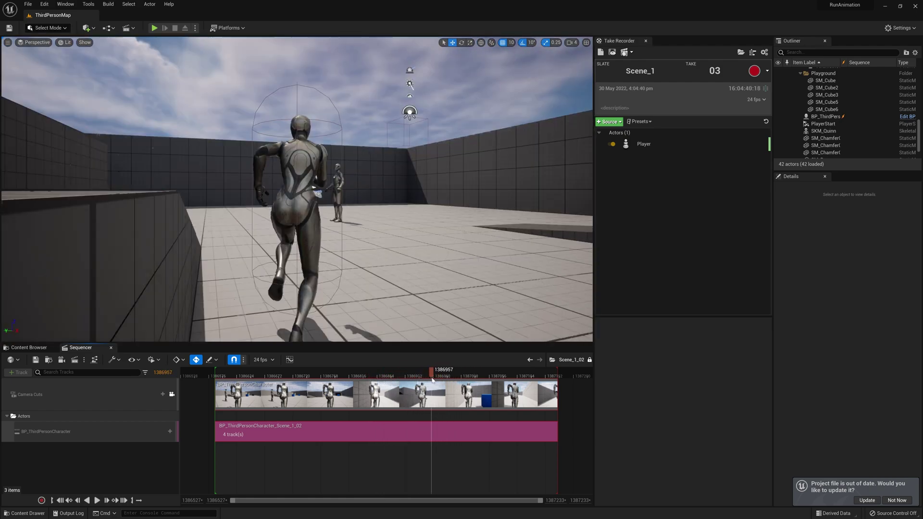
- Open the BP_ThirdPersonCharacter_Scene_1_02 subsequence and examine the character's recorded animation and transform tracks
{"action": "double_click", "coordinate": [313, 433]}
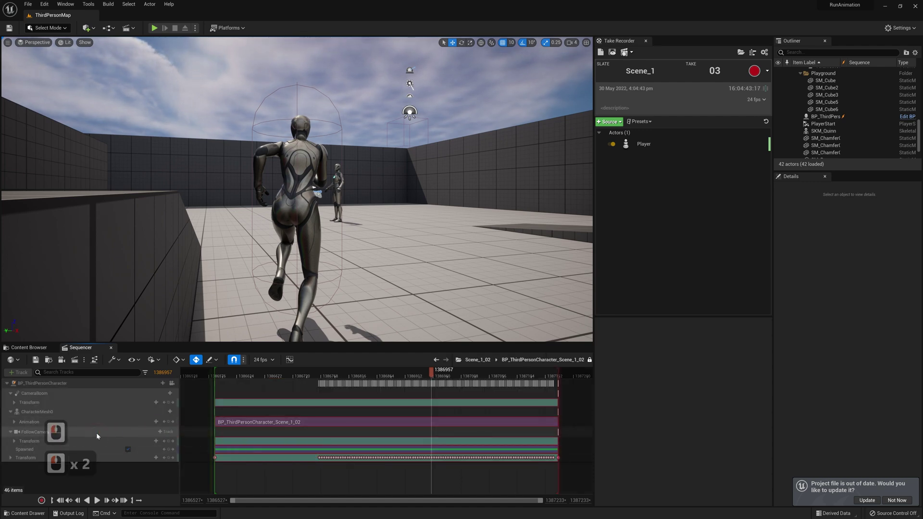
{"action": "left_click", "coordinate": [316, 425]}
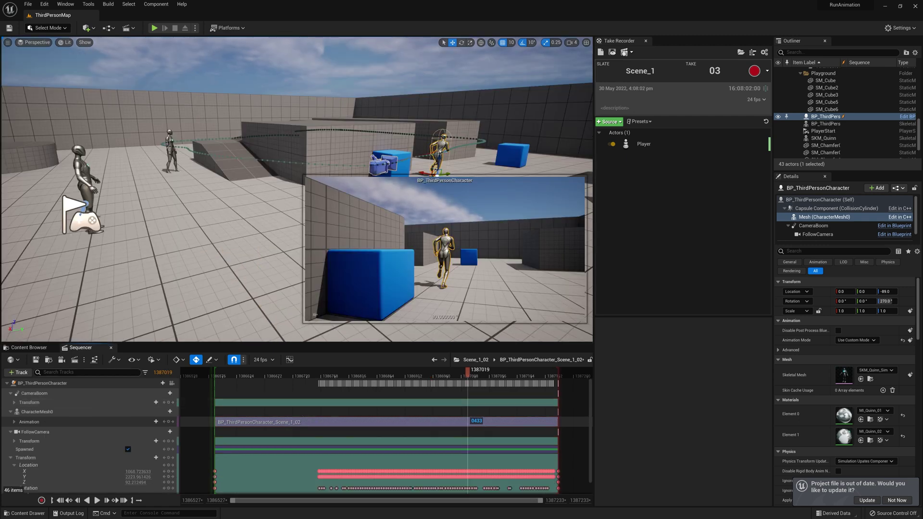
{"action": "left_click", "coordinate": [53, 386]}
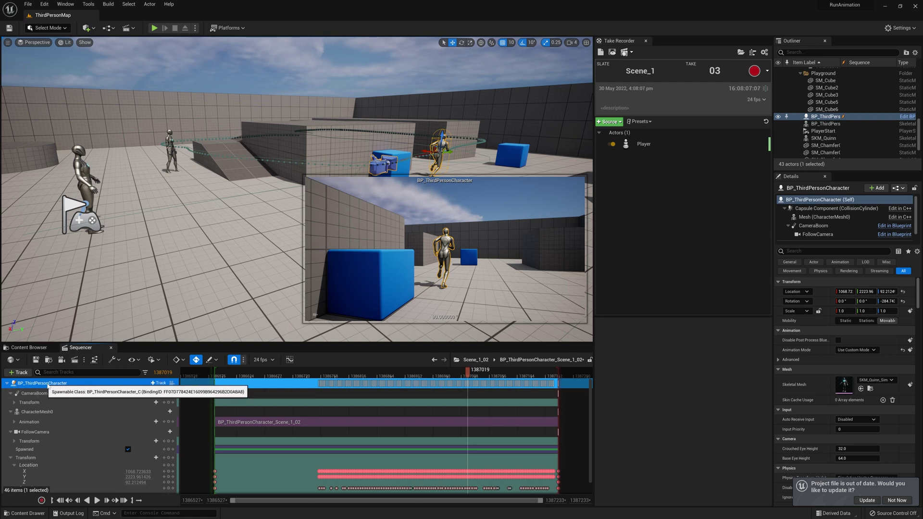
{"action": "left_click", "coordinate": [96, 386], "text": "ctrl"}
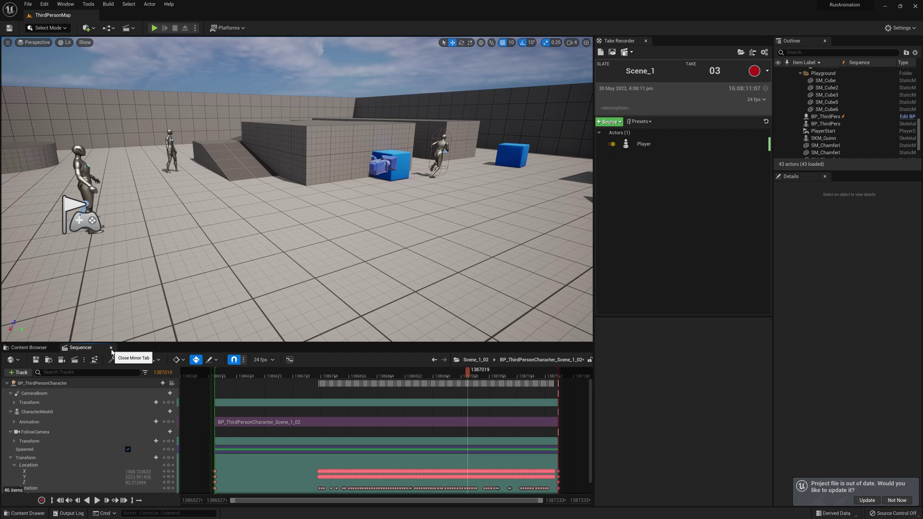
- Disable Force Root Lock in the recorded BP_ThirdPersonCharacter_Scene_1_02 animation asset, save it, and close the asset and Sequencer
{"action": "right_click", "coordinate": [279, 422]}
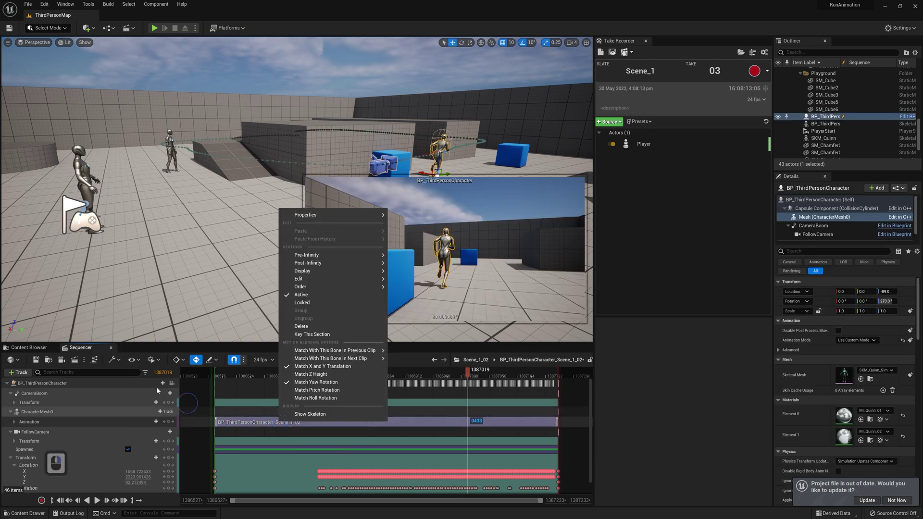
{"action": "mouse_move", "coordinate": [311, 214]}
{"action": "double_click", "coordinate": [505, 311]}
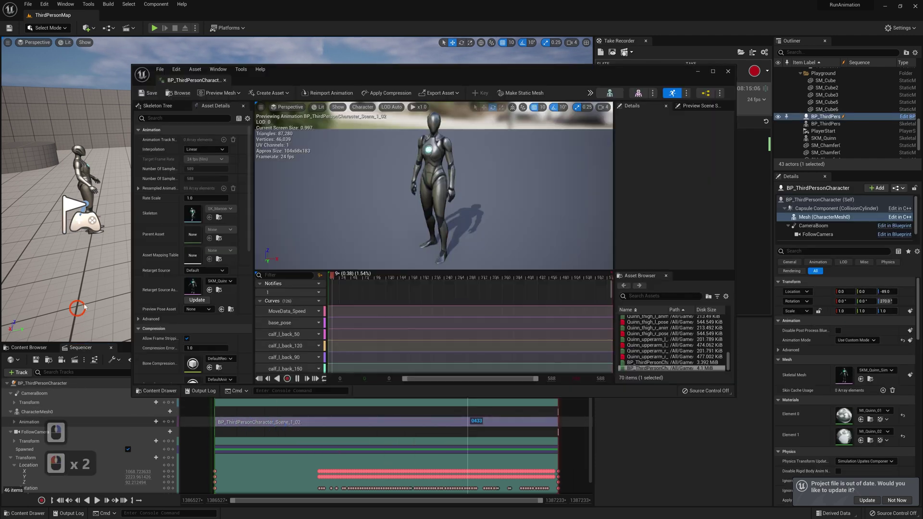
{"action": "scroll", "coordinate": [201, 264], "scroll_direction": "down", "scroll_amount": 15}
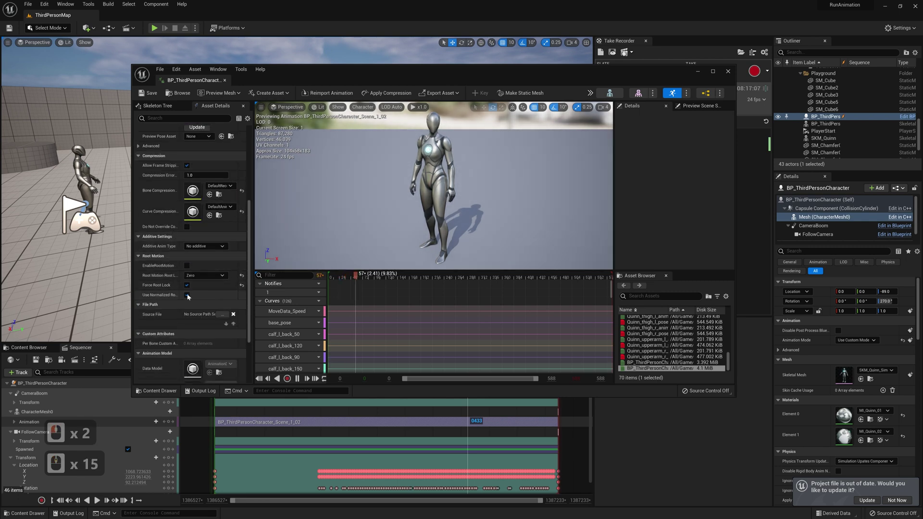
{"action": "left_click", "coordinate": [186, 287]}
{"action": "left_click", "coordinate": [145, 93]}
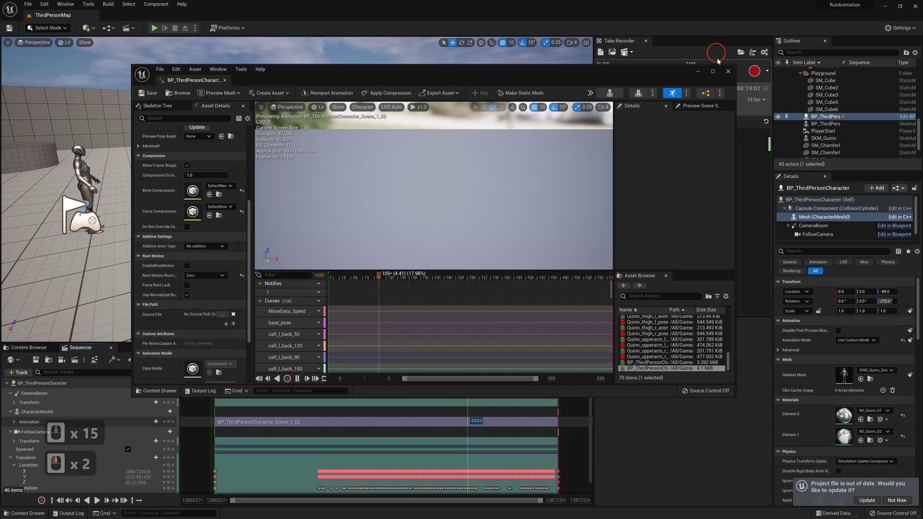
{"action": "left_click", "coordinate": [726, 72]}
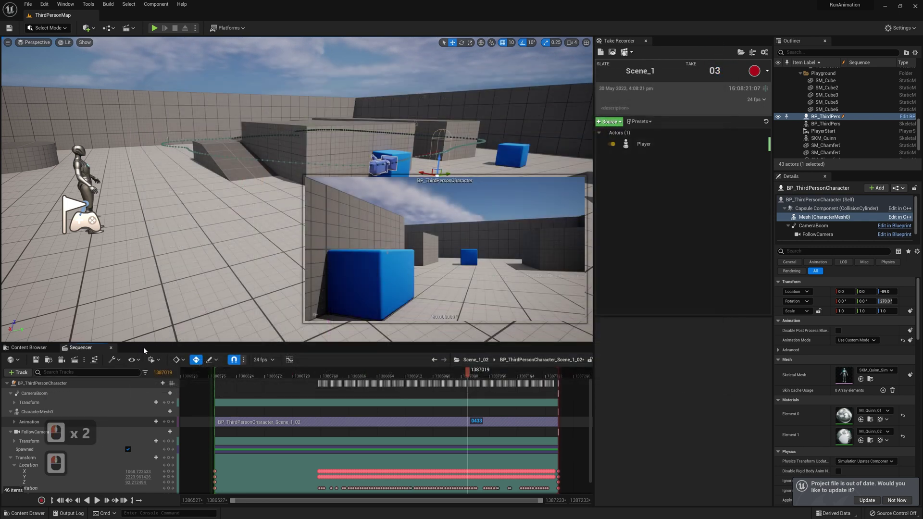
{"action": "left_click", "coordinate": [110, 348]}
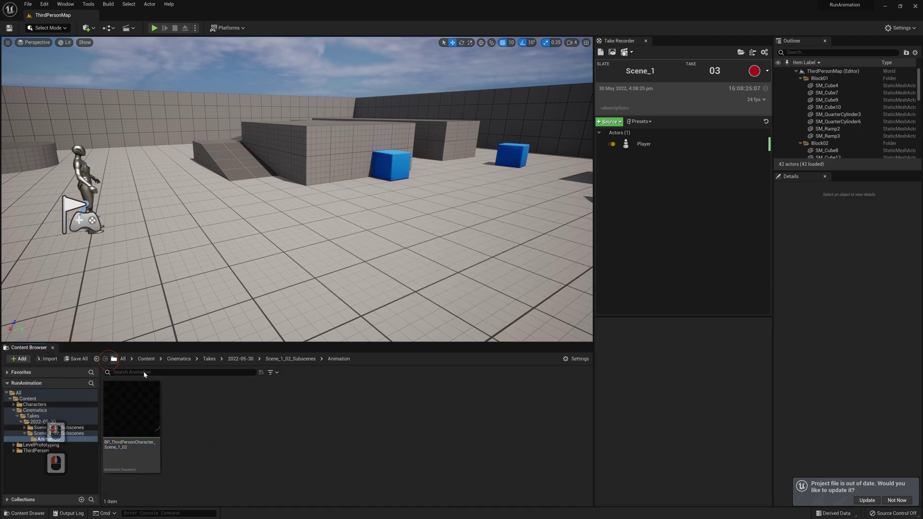
- Create a level sequence named runCapture in the Cinematics folder and open it
{"action": "left_click", "coordinate": [30, 411]}
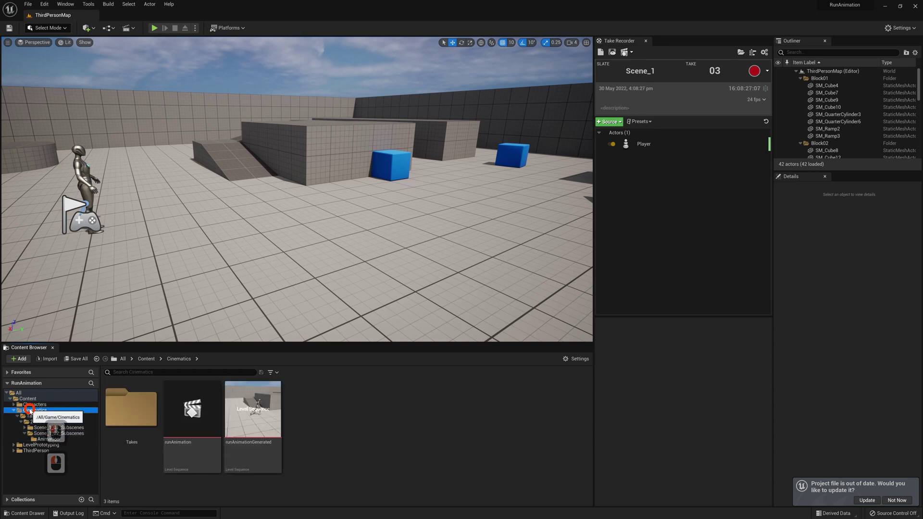
{"action": "right_click", "coordinate": [315, 417]}
{"action": "mouse_move", "coordinate": [356, 294]}
{"action": "left_click", "coordinate": [442, 447]}
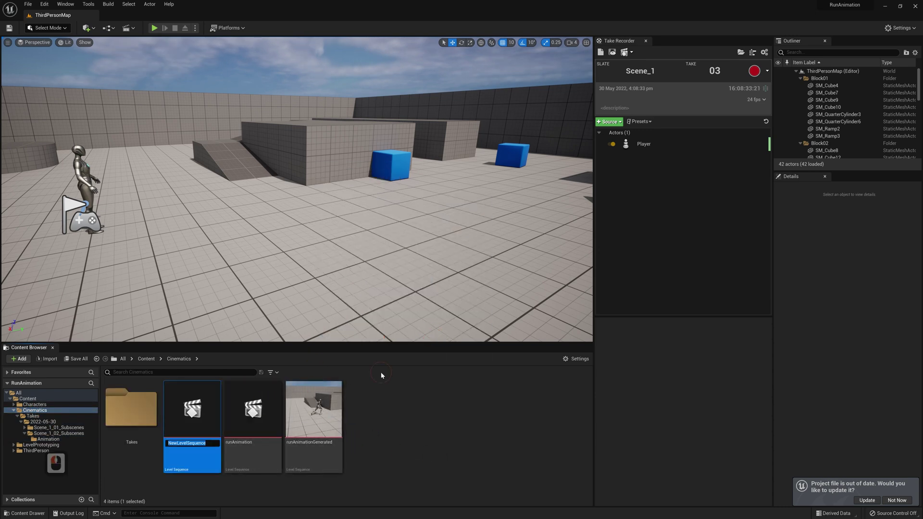
{"action": "type", "text": "run"}
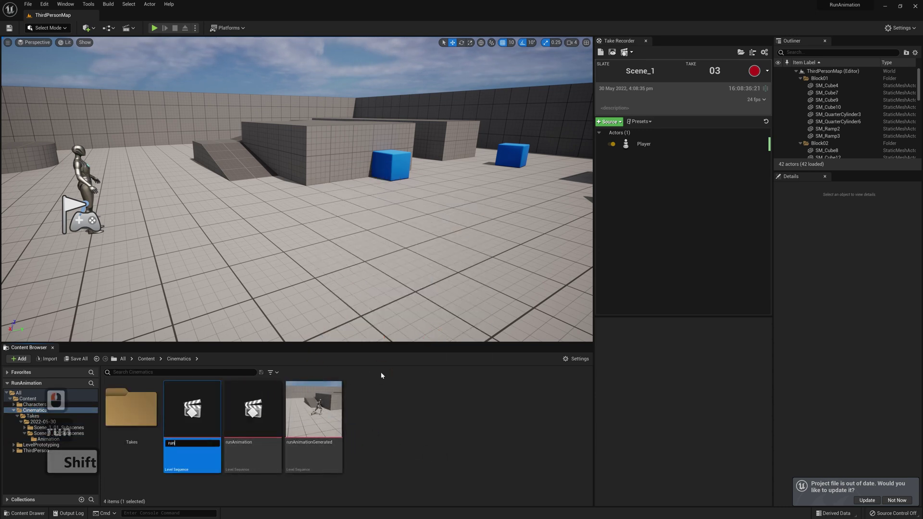
{"action": "type", "text": "Capture"}
{"action": "key", "text": "Return"}
{"action": "key", "text": "Return"}
- Add SKM_Quinn to the runCapture sequence and delete its CR_Mannequin_Body control rig track
{"action": "left_click", "coordinate": [83, 165]}
{"action": "left_click_drag", "start_coordinate": [823, 117], "coordinate": [90, 415]}
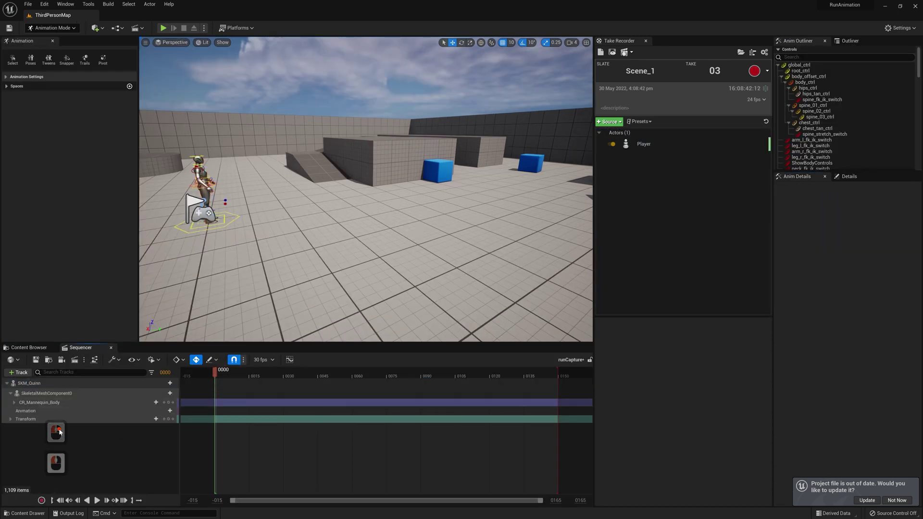
{"action": "double_click", "coordinate": [54, 406]}
{"action": "key", "text": "Delete"}
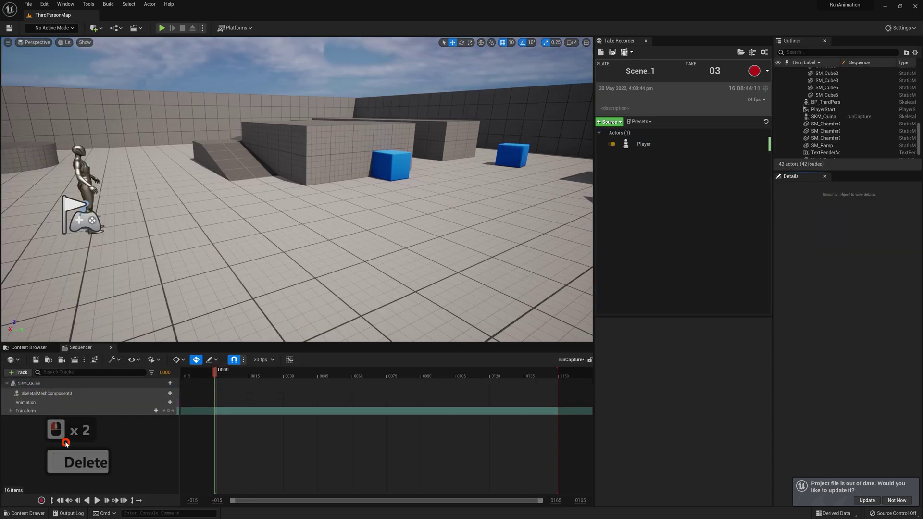
- Reopen runCapture and add the BP_ThirdPersonCharacter_Scene_1_02 animation to SKM_Quinn's animation track
{"action": "left_click", "coordinate": [129, 235]}
{"action": "left_click", "coordinate": [111, 348]}
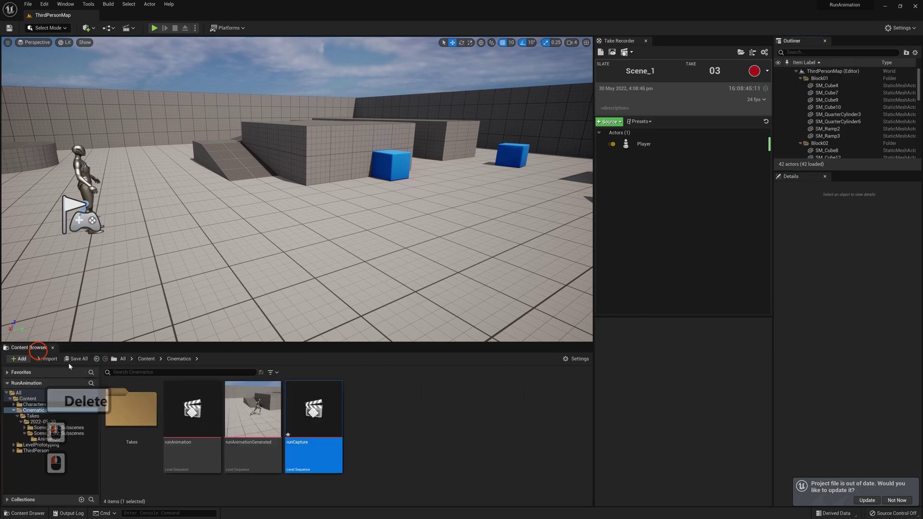
{"action": "double_click", "coordinate": [313, 414]}
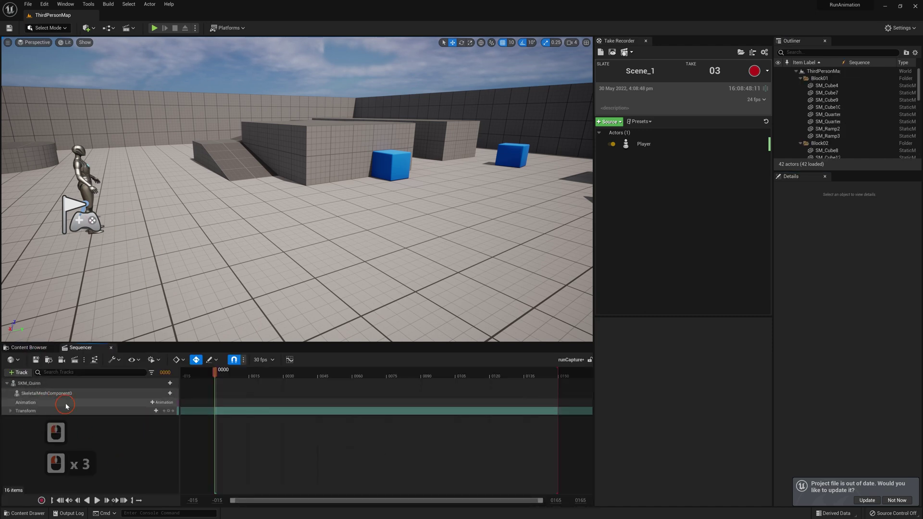
{"action": "left_click", "coordinate": [154, 402]}
{"action": "left_click", "coordinate": [162, 403]}
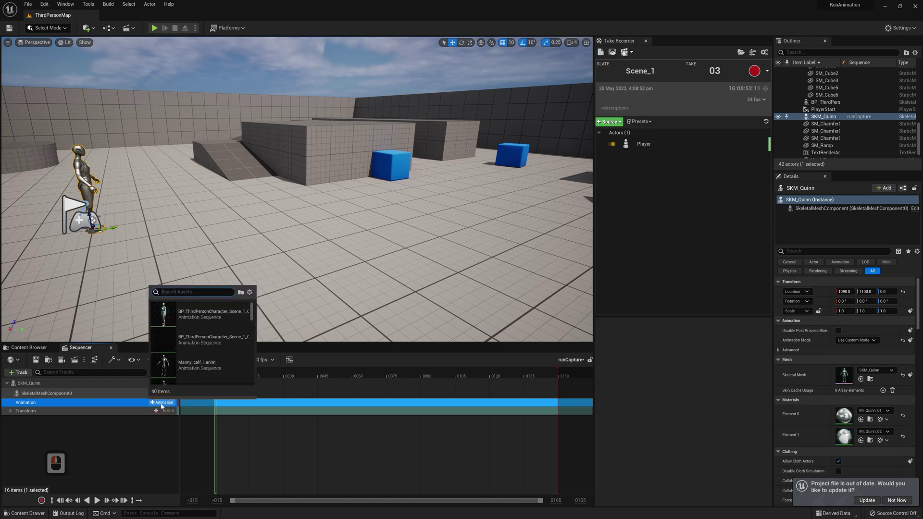
{"action": "type", "text": "scene"}
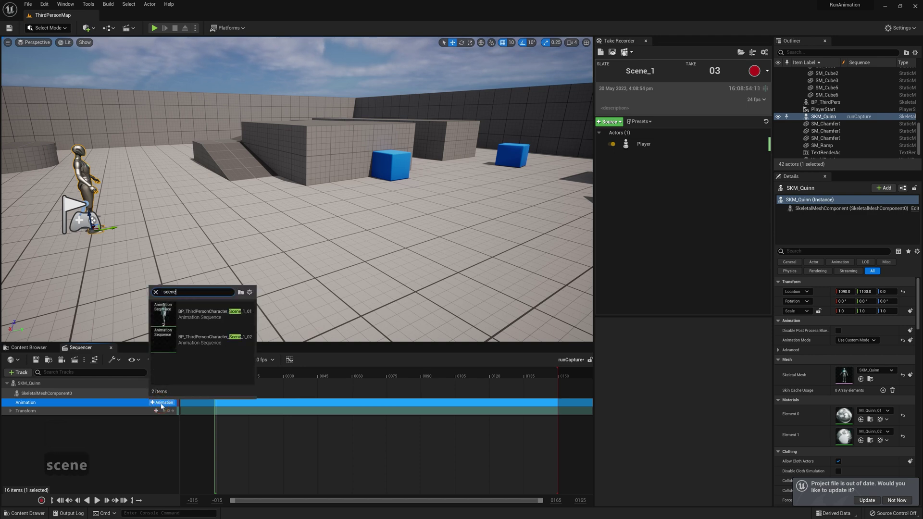
{"action": "double_click", "coordinate": [204, 340]}
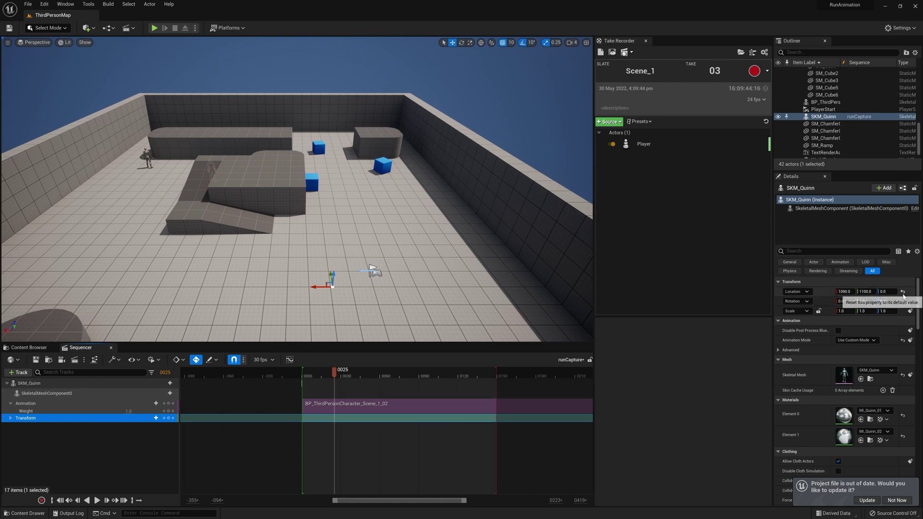
- Reset SKM_Quinn's location to 0, 0, 0 and scrub ahead in the timeline to check its placement
{"action": "left_click", "coordinate": [903, 294]}
{"action": "right_click_drag", "start_coordinate": [373, 293], "coordinate": [409, 291]}
{"action": "key", "text": "s"}
{"action": "right_click_drag", "start_coordinate": [235, 170], "coordinate": [256, 175]}
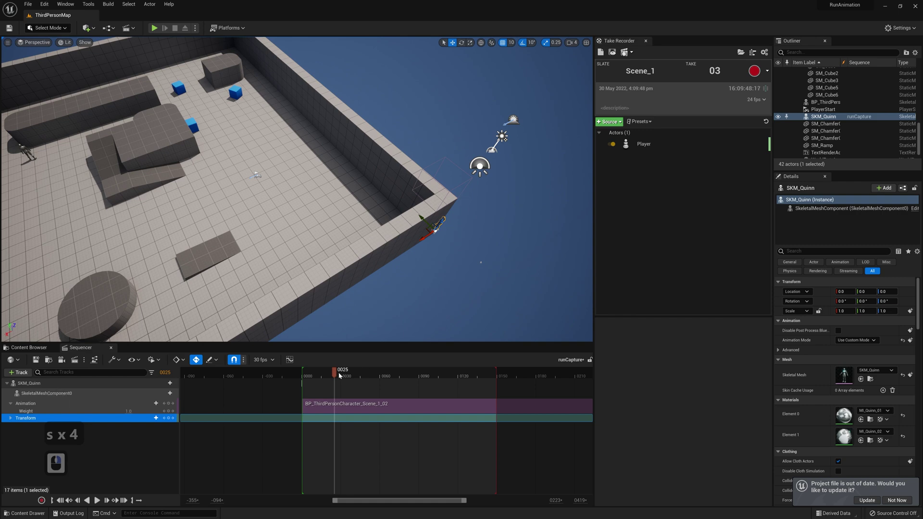
{"action": "left_click_drag", "start_coordinate": [356, 381], "coordinate": [393, 380]}
- Shift the recorded animation section earlier in the timeline so its running part falls within the playback range
{"action": "mouse_move", "coordinate": [337, 219]}
{"action": "right_mouse_down"}
{"action": "mouse_move", "coordinate": [313, 204]}
{"action": "mouse_move", "coordinate": [326, 211]}
{"action": "right_mouse_up"}
{"action": "key", "text": "d"}
{"action": "key", "text": "w"}
{"action": "key", "text": "q"}
{"action": "key", "text": "a"}
{"action": "left_click", "coordinate": [542, 407]}
{"action": "left_click_drag", "start_coordinate": [550, 404], "coordinate": [198, 411]}
- Play and scrub the runCapture sequence, following the running mannequin from several viewpoints to examine its foot contact
{"action": "key", "text": "w"}
{"action": "mouse_move", "coordinate": [312, 250]}
{"action": "right_mouse_down"}
{"action": "mouse_move", "coordinate": [307, 226]}
{"action": "mouse_move", "coordinate": [240, 269]}
{"action": "mouse_move", "coordinate": [163, 269]}
{"action": "mouse_move", "coordinate": [311, 250]}
{"action": "right_mouse_up"}
{"action": "key", "text": "e"}
{"action": "key", "text": "d"}
{"action": "key", "text": "d"}
{"action": "key", "text": "q"}
{"action": "key", "text": "d"}
{"action": "key", "text": "a"}
{"action": "left_click", "coordinate": [385, 376]}
{"action": "key", "text": "space"}
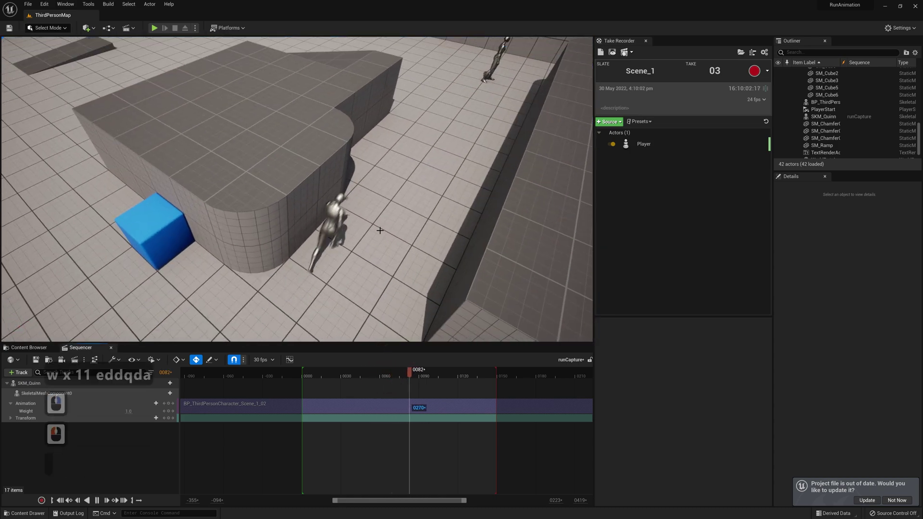
{"action": "right_click_drag", "start_coordinate": [390, 167], "coordinate": [418, 135]}
{"action": "right_click_drag", "start_coordinate": [327, 222], "coordinate": [300, 259]}
{"action": "key", "text": "a"}
{"action": "key", "text": "w"}
{"action": "key", "text": "e"}
{"action": "left_click_drag", "start_coordinate": [392, 373], "coordinate": [479, 374]}
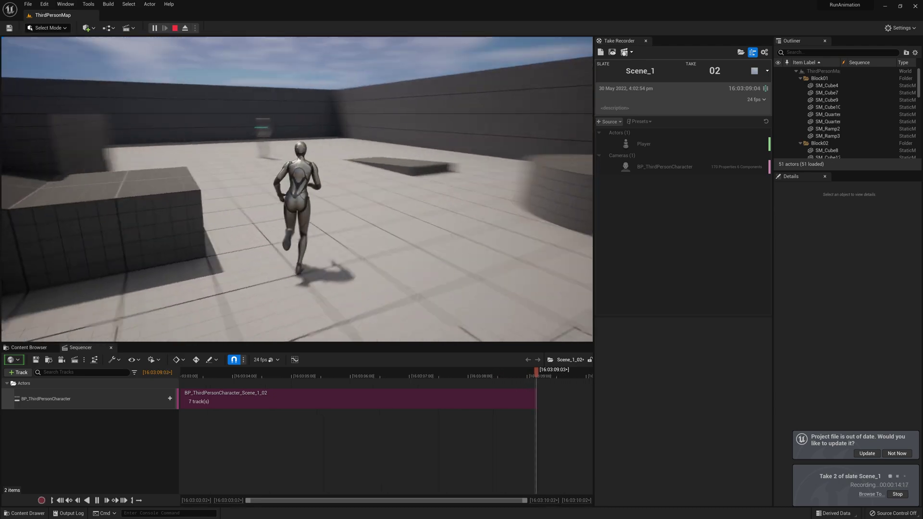
{"action": "key", "text": "w"}
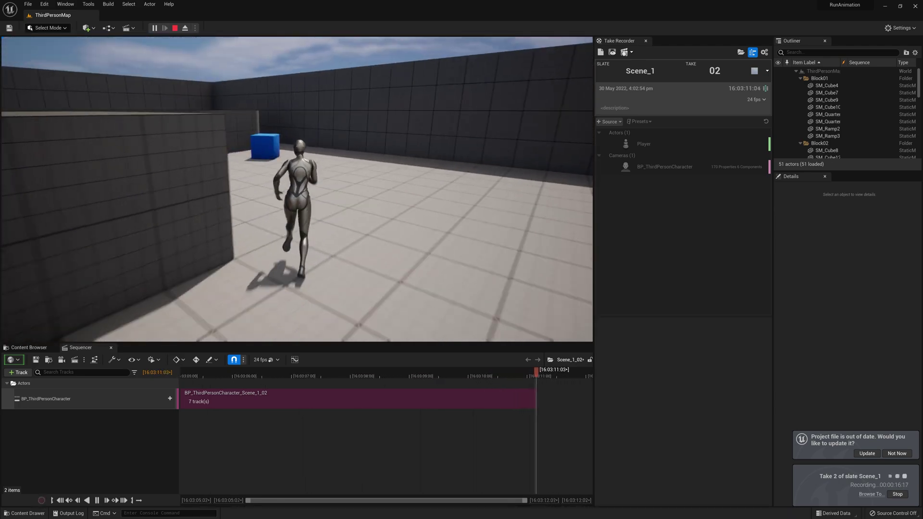
{"action": "key", "text": "w"}
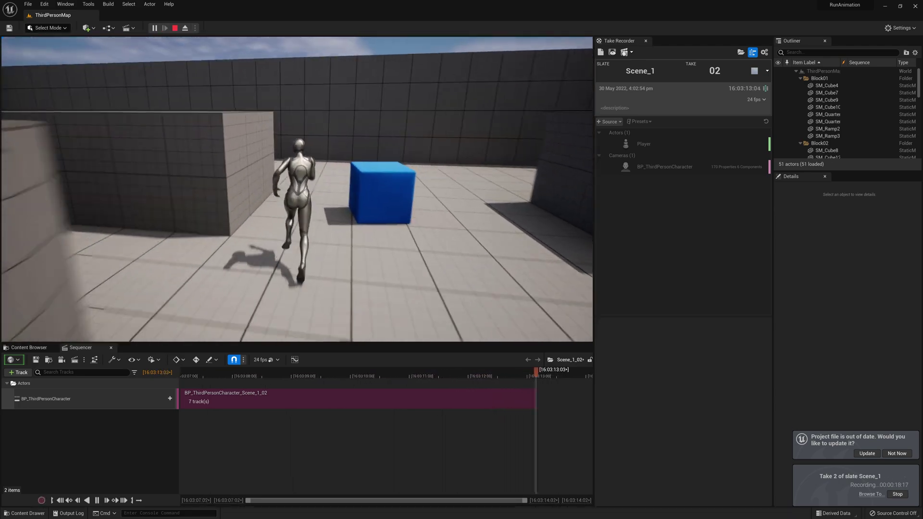